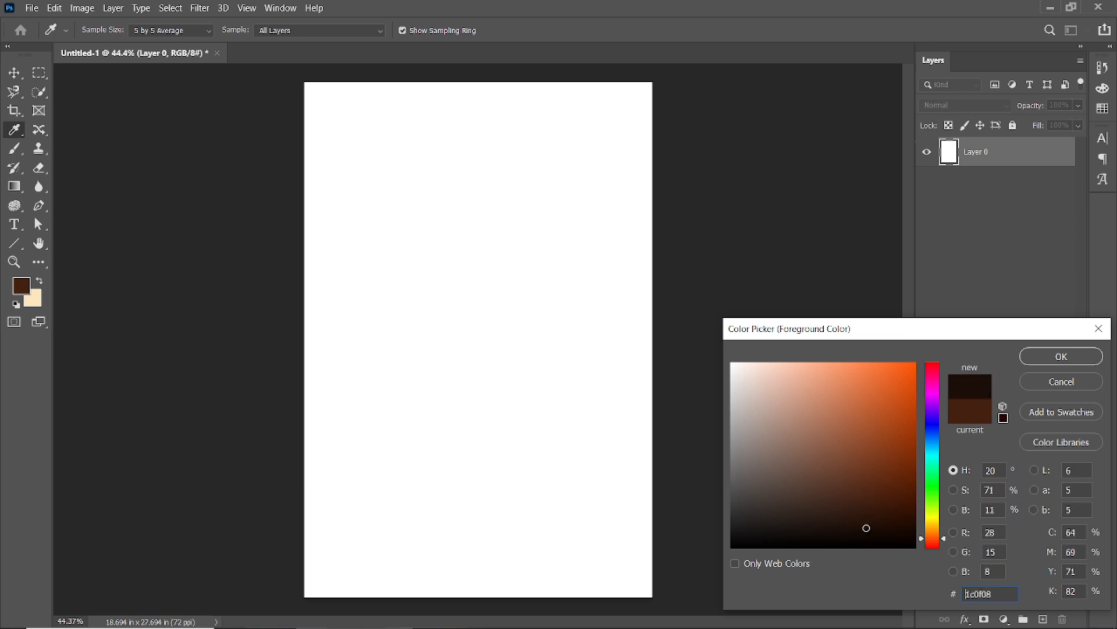
Fill the Layer 0 background with the near-black red 0c0201.
{"action": "left_click", "coordinate": [1039, 357]}
{"action": "key", "text": "alt+BackSpace"}
{"action": "left_click", "coordinate": [735, 239]}
{"action": "left_click", "coordinate": [563, 333]}
{"action": "left_click", "coordinate": [23, 289]}
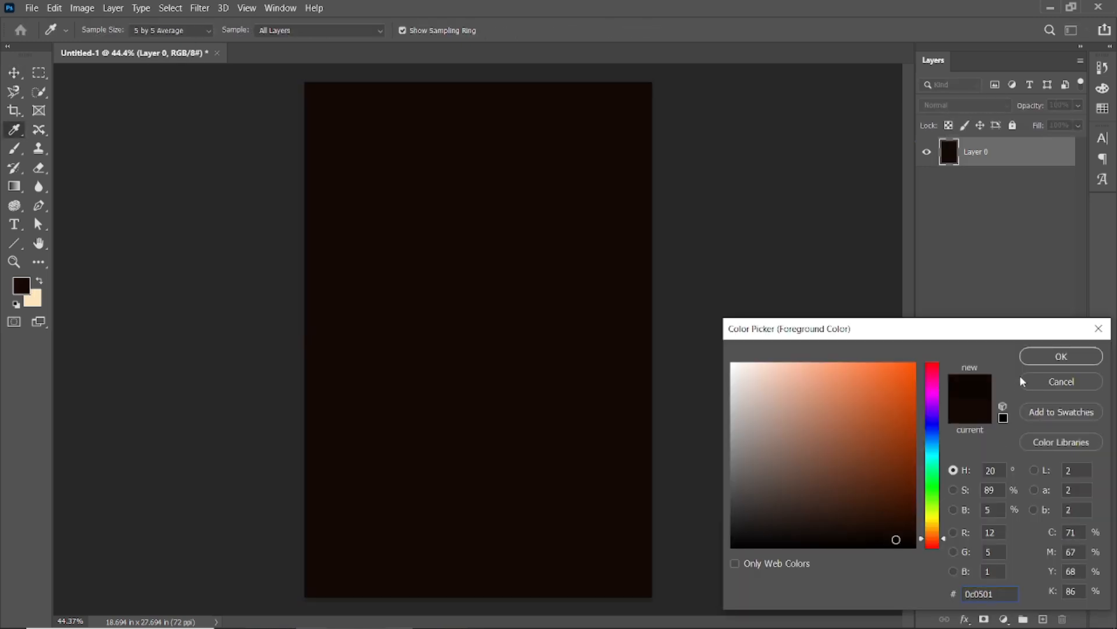
{"action": "left_click_drag", "start_coordinate": [937, 542], "coordinate": [937, 552]}
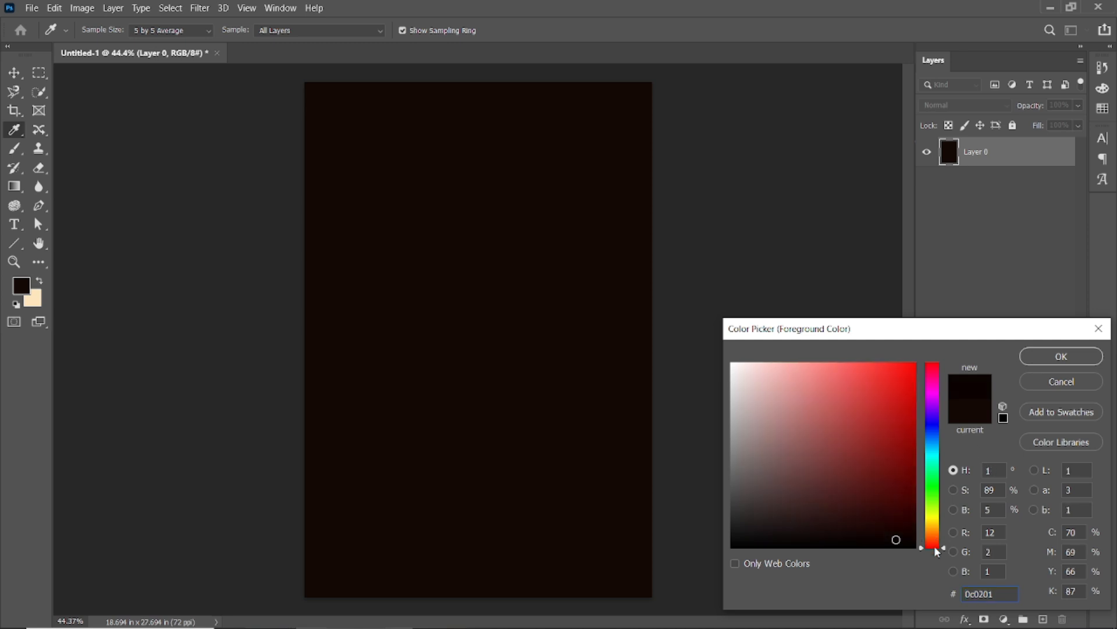
{"action": "left_click", "coordinate": [1031, 358]}
{"action": "key", "text": "alt+BackSpace"}
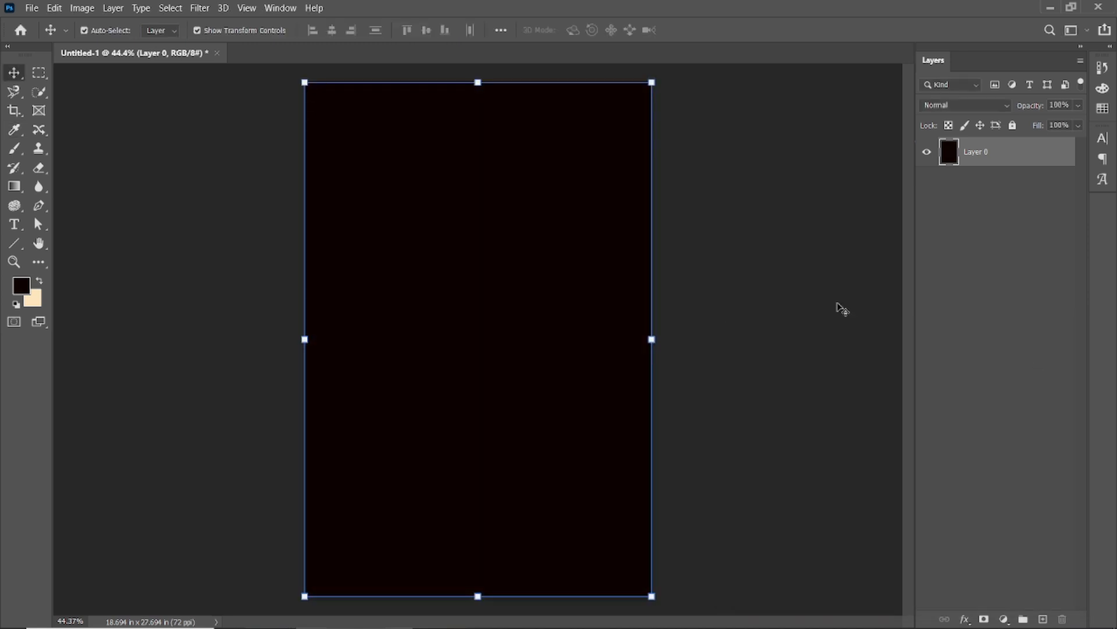
Open the helmet image wp3842308.jpg from Downloads and unlock its background layer.
{"action": "left_click", "coordinate": [31, 8]}
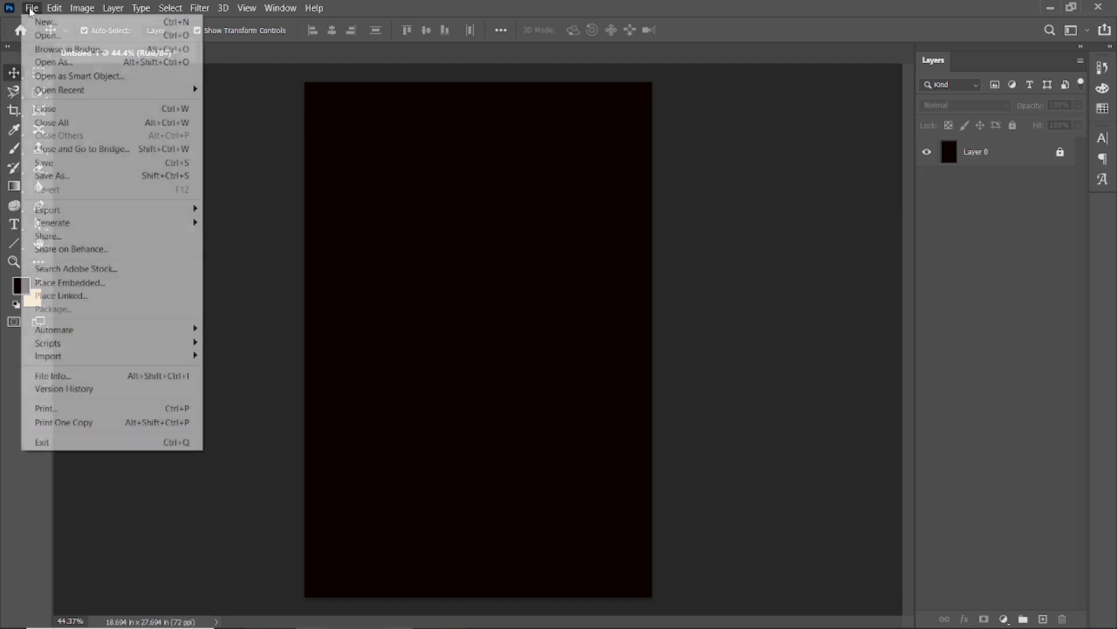
{"action": "left_click", "coordinate": [41, 36]}
{"action": "left_click", "coordinate": [168, 363]}
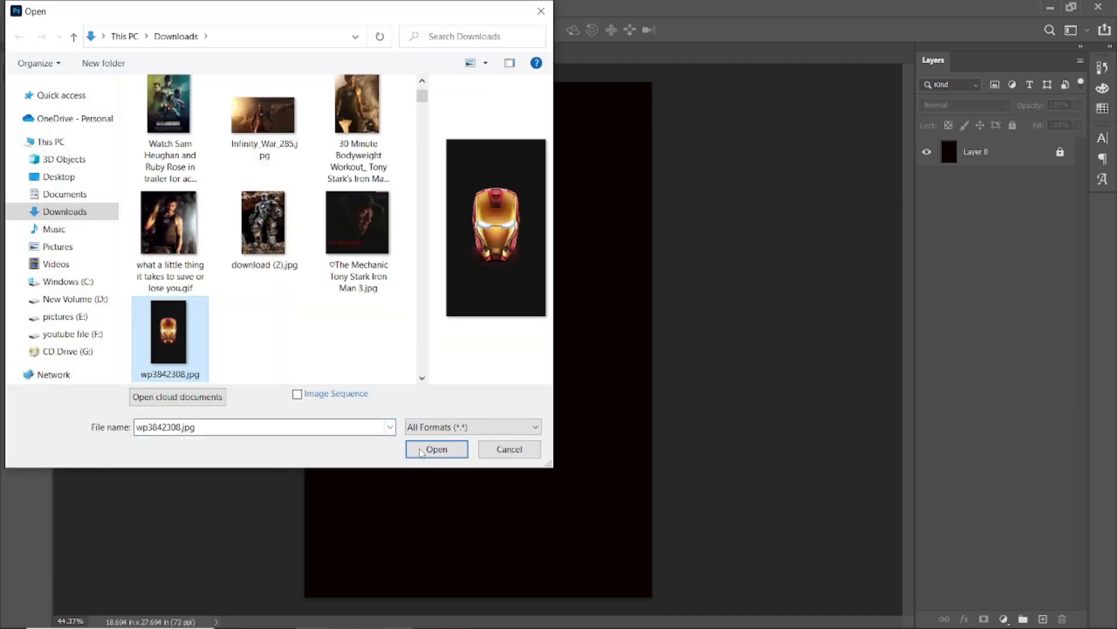
{"action": "left_click", "coordinate": [433, 450]}
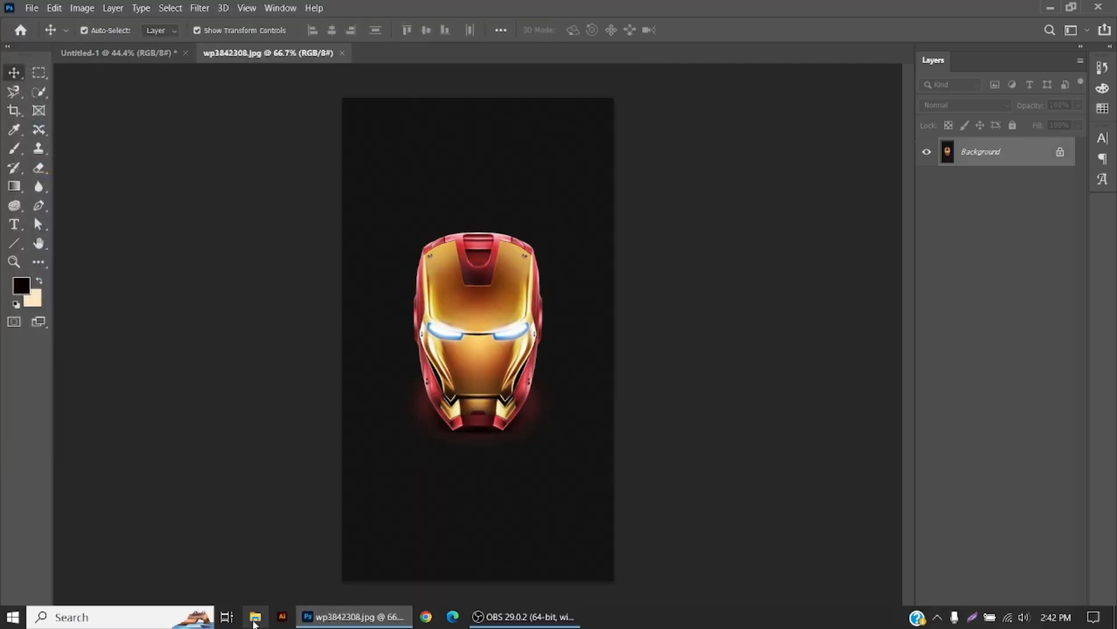
{"action": "scroll", "coordinate": [476, 349], "scroll_direction": "up", "scroll_amount": 3}
{"action": "left_click", "coordinate": [1060, 152]}
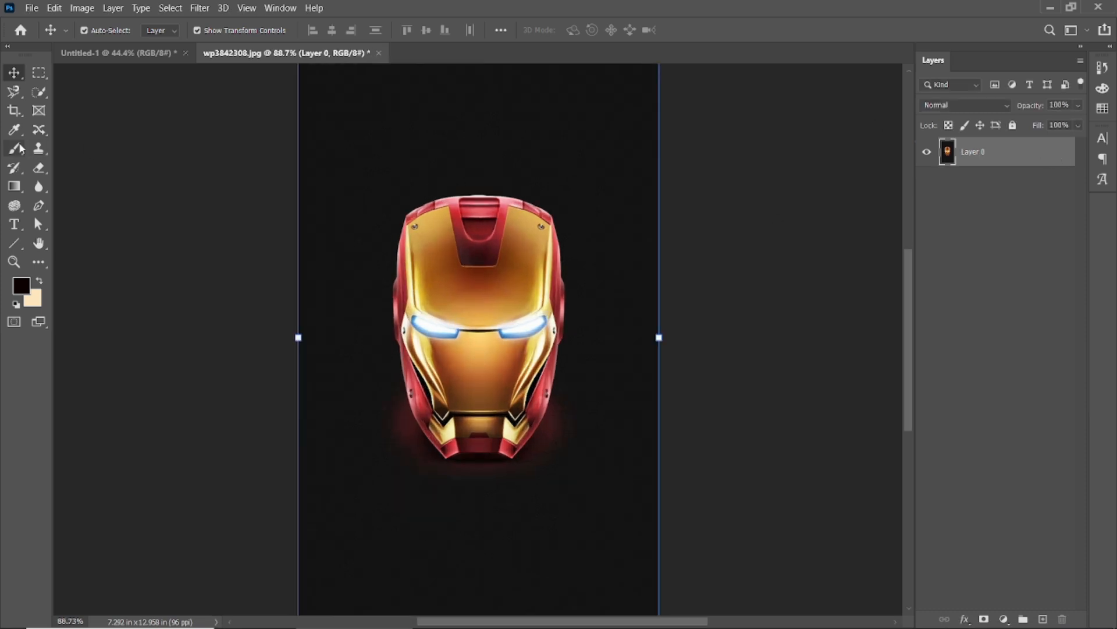
Select the Iron Man helmet as the subject and delete the dark background around it.
{"action": "left_click", "coordinate": [38, 92]}
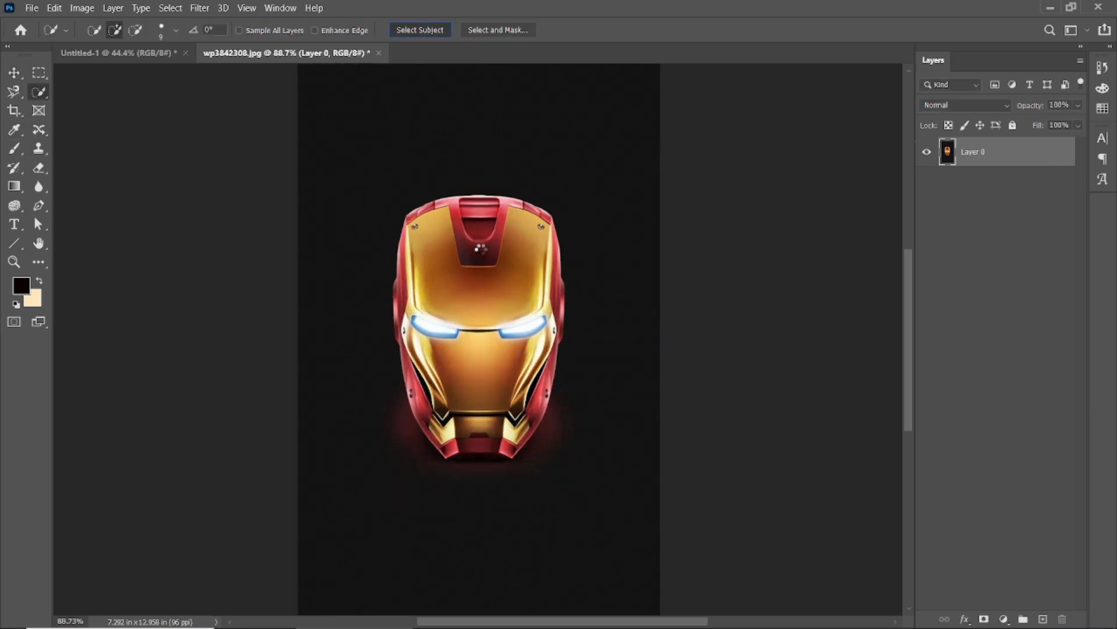
{"action": "scroll", "coordinate": [481, 250], "scroll_direction": "up", "scroll_amount": 5}
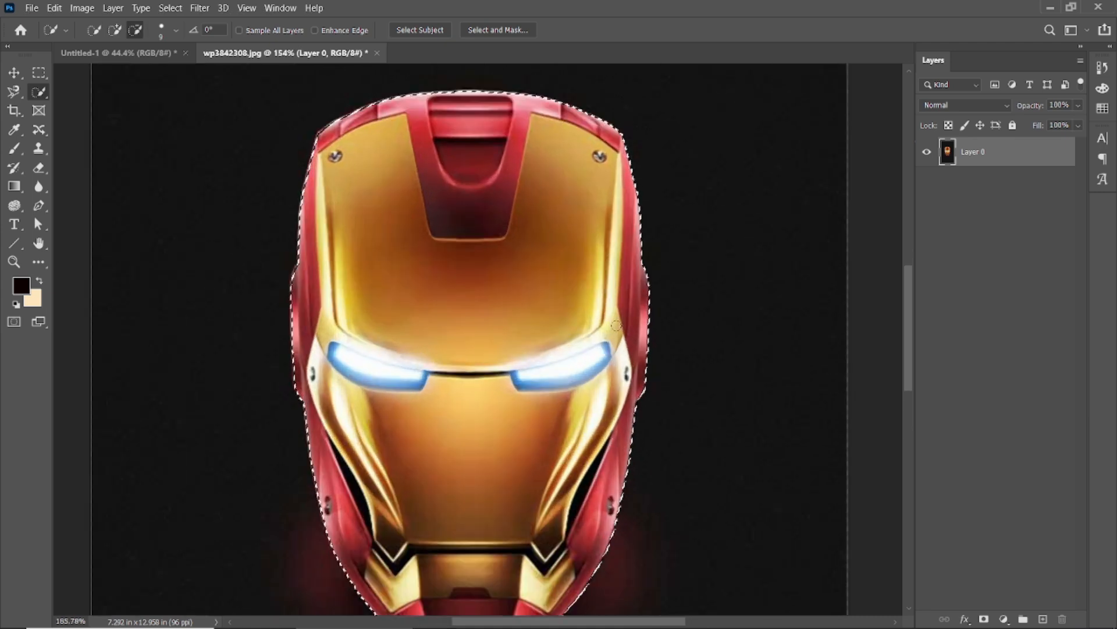
{"action": "scroll", "coordinate": [431, 266], "scroll_direction": "down", "scroll_amount": 6}
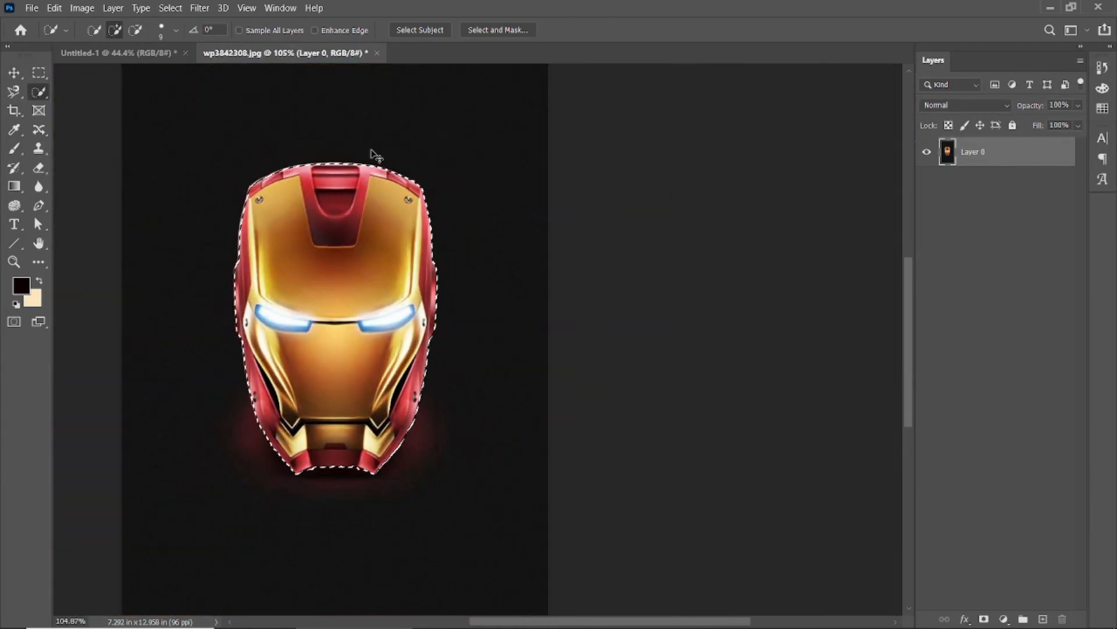
{"action": "key", "text": "ctrl+shift+i"}
{"action": "scroll", "coordinate": [370, 150], "scroll_direction": "down", "scroll_amount": 3}
{"action": "key", "text": "Delete"}
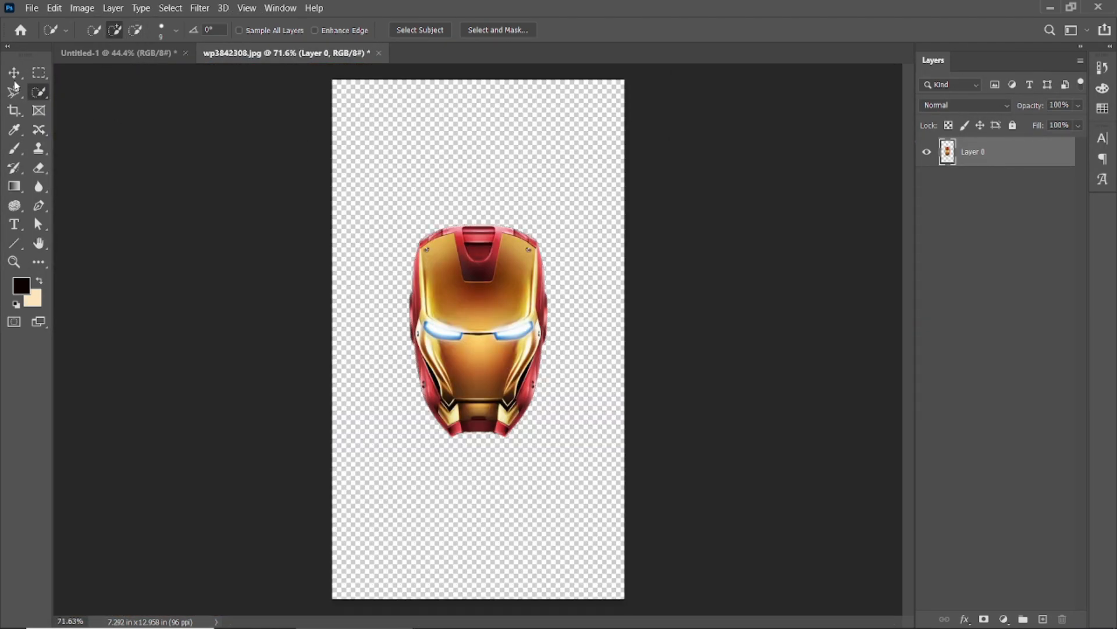
Bring the cut-out helmet into Untitled-1 and scale it down to a small size below the canvas centre.
{"action": "key", "text": "v"}
{"action": "left_click_drag", "start_coordinate": [372, 154], "coordinate": [498, 339]}
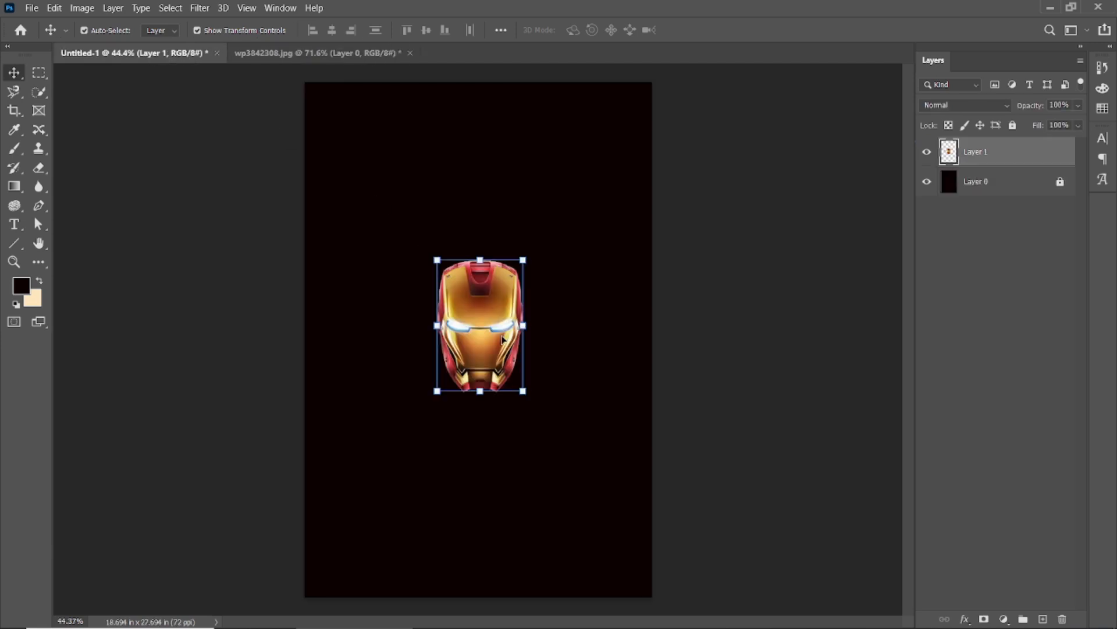
{"action": "left_click_drag", "start_coordinate": [524, 259], "coordinate": [479, 412]}
{"action": "left_click", "coordinate": [720, 33]}
{"action": "left_click", "coordinate": [544, 294]}
Close wp3842308.jpg without saving and apply the small helmet's size and centred position in Untitled-1.
{"action": "left_click", "coordinate": [378, 52]}
{"action": "left_click", "coordinate": [579, 250]}
{"action": "left_click", "coordinate": [726, 264]}
{"action": "left_click", "coordinate": [484, 416]}
{"action": "left_click", "coordinate": [720, 30]}
{"action": "left_click", "coordinate": [727, 378]}
Open the file "what a little thing it takes to save or lose you.gif" from Downloads.
{"action": "left_click", "coordinate": [32, 8]}
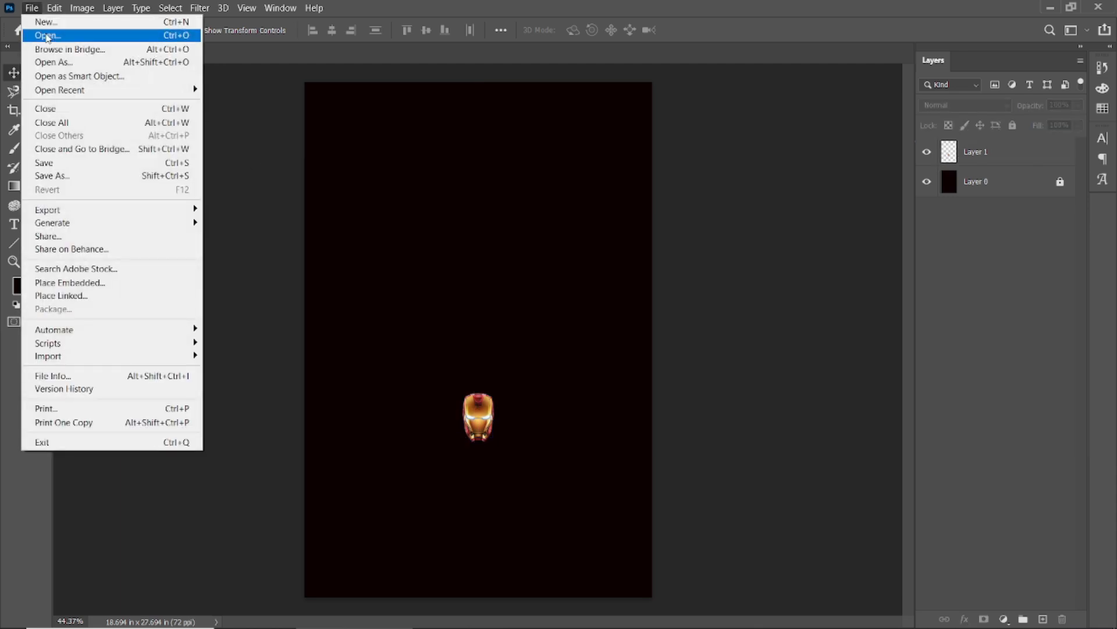
{"action": "left_click", "coordinate": [35, 33]}
{"action": "left_click", "coordinate": [168, 256]}
{"action": "left_click", "coordinate": [419, 449]}
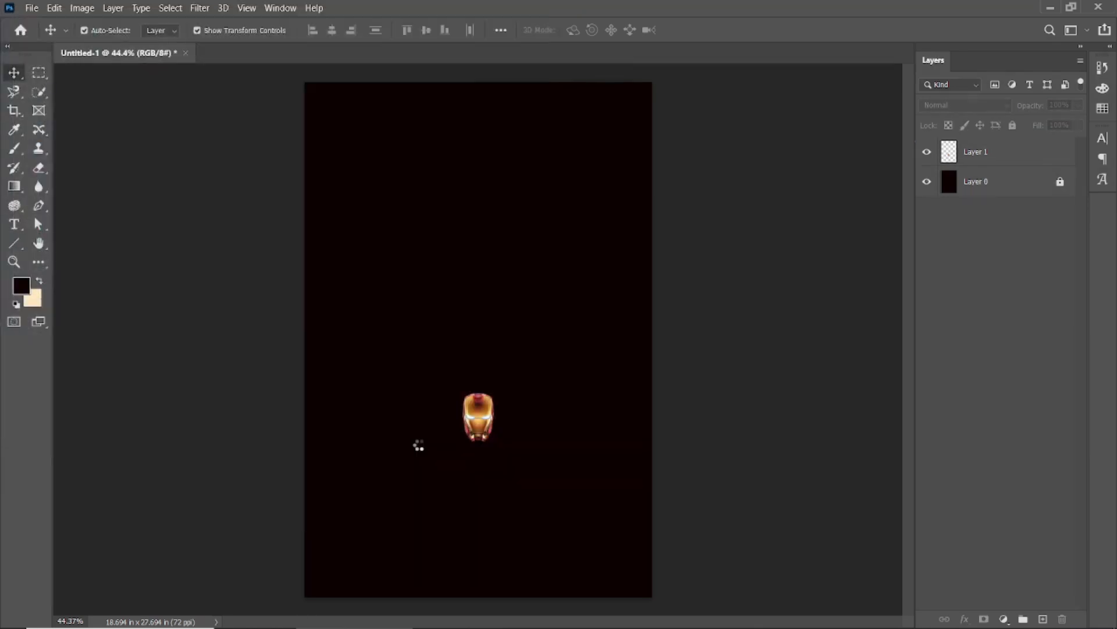
Compare the poses in the GIF's frames by switching the visibility of individual frame layers, including Layers 3, 10 and 13.
{"action": "left_click", "coordinate": [927, 565]}
{"action": "left_click", "coordinate": [925, 536]}
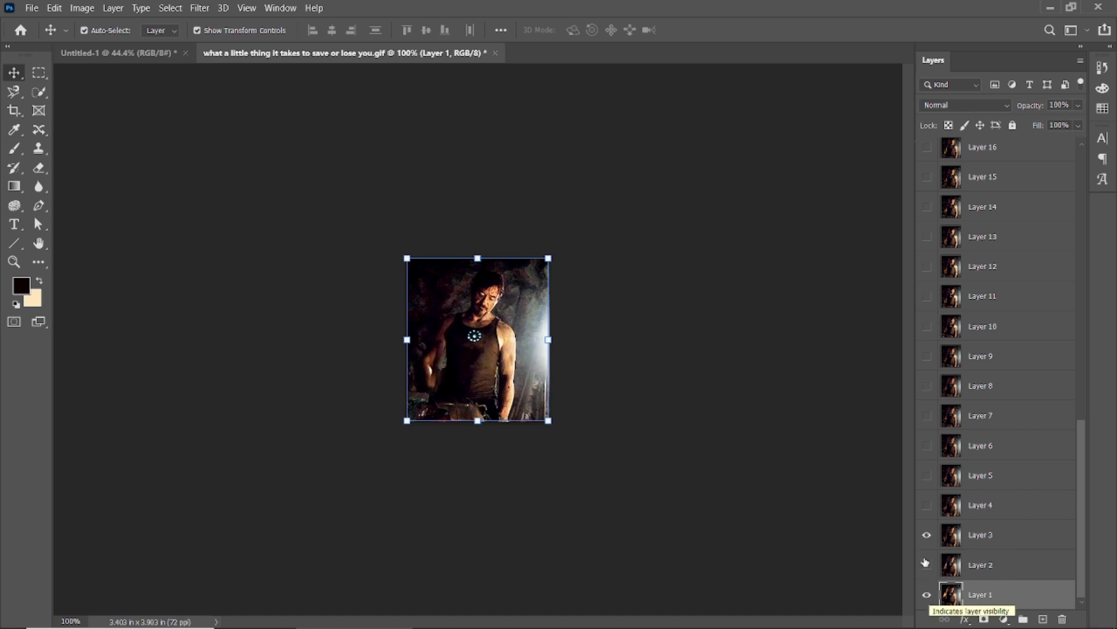
{"action": "left_click", "coordinate": [928, 536]}
{"action": "left_click", "coordinate": [928, 536]}
{"action": "left_click", "coordinate": [927, 327]}
{"action": "left_click", "coordinate": [927, 326]}
{"action": "left_click", "coordinate": [926, 238]}
{"action": "left_click", "coordinate": [926, 239]}
{"action": "left_click", "coordinate": [928, 534]}
{"action": "left_click", "coordinate": [927, 534]}
{"action": "left_click", "coordinate": [928, 595]}
{"action": "left_click", "coordinate": [928, 238]}
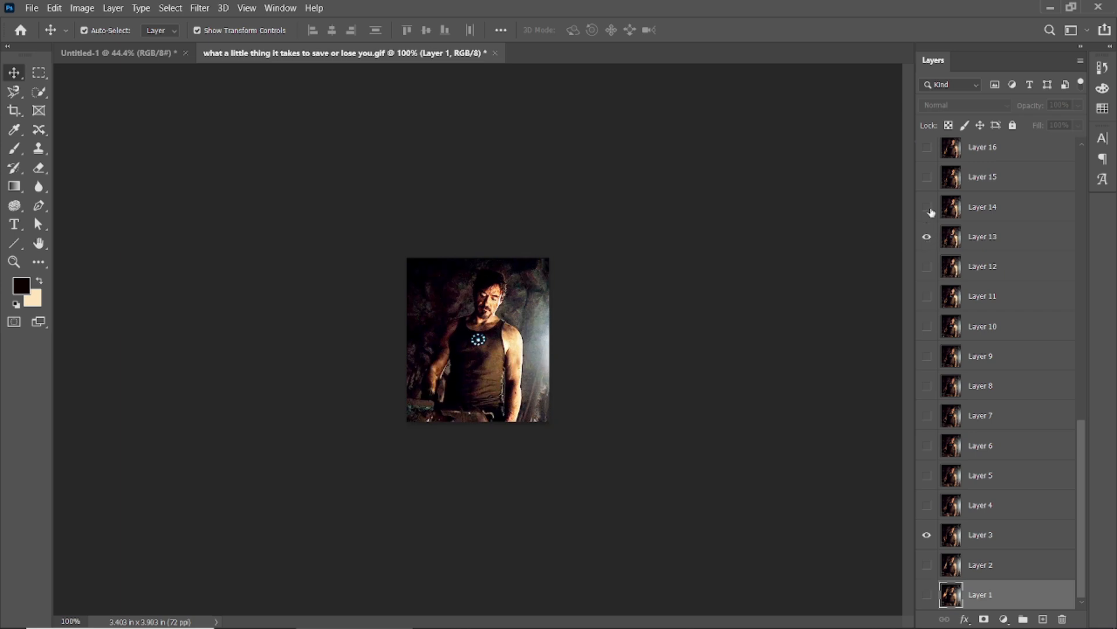
{"action": "left_click", "coordinate": [927, 208]}
{"action": "left_click", "coordinate": [927, 236]}
Bring the Layer 13 frame of the GIF into Untitled-1 and enlarge it to about 374% near the canvas centre.
{"action": "left_click", "coordinate": [979, 240]}
{"action": "left_click_drag", "start_coordinate": [492, 316], "coordinate": [592, 212]}
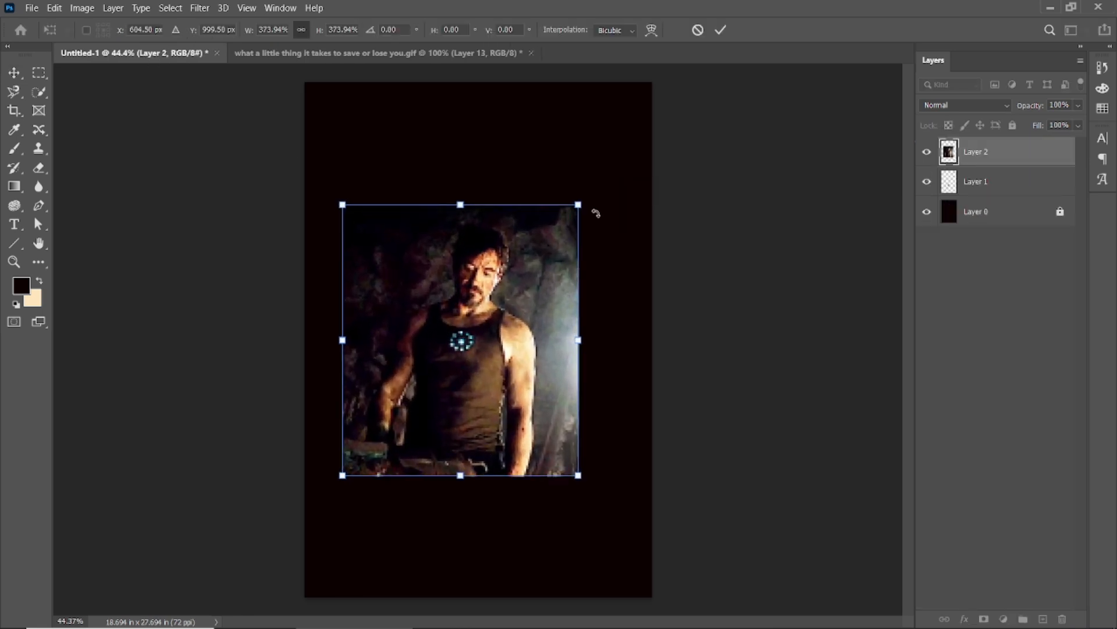
{"action": "left_click", "coordinate": [733, 93]}
{"action": "left_click_drag", "start_coordinate": [455, 355], "coordinate": [472, 354]}
Move Layer 2 beneath the helmet layer, then shrink the man's photo and centre it behind the helmet.
{"action": "left_click_drag", "start_coordinate": [989, 155], "coordinate": [993, 200]}
{"action": "left_click_drag", "start_coordinate": [596, 204], "coordinate": [572, 232]}
{"action": "left_click_drag", "start_coordinate": [506, 288], "coordinate": [499, 288]}
{"action": "left_click", "coordinate": [720, 30]}
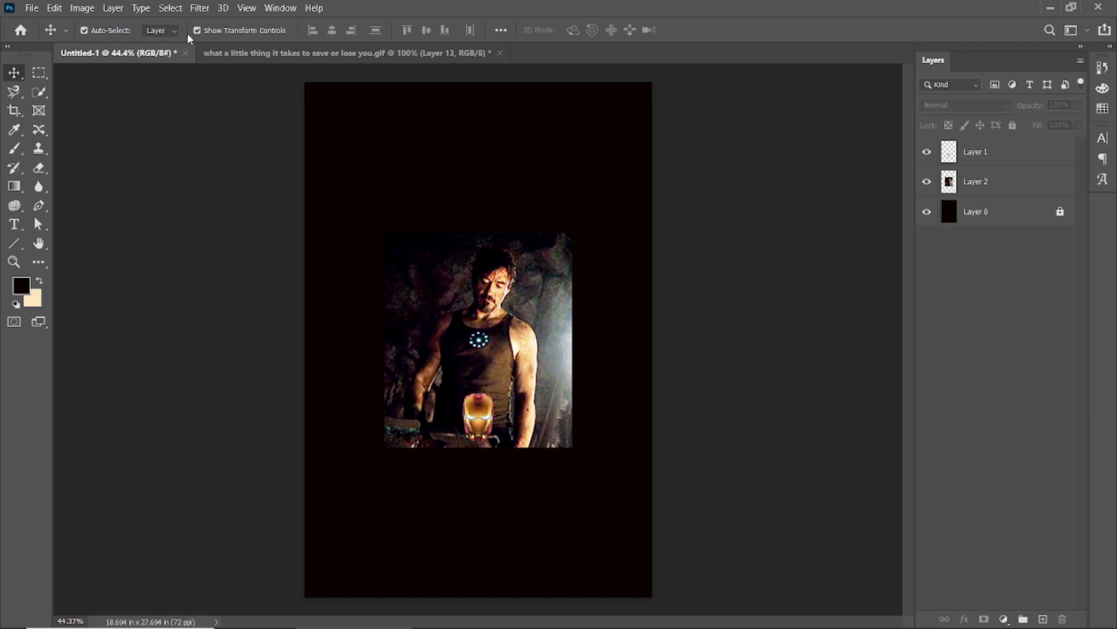
Close the GIF without saving and open Infinity_War_285.jpg from Downloads.
{"action": "left_click", "coordinate": [499, 53]}
{"action": "left_click", "coordinate": [578, 249]}
{"action": "left_click", "coordinate": [32, 7]}
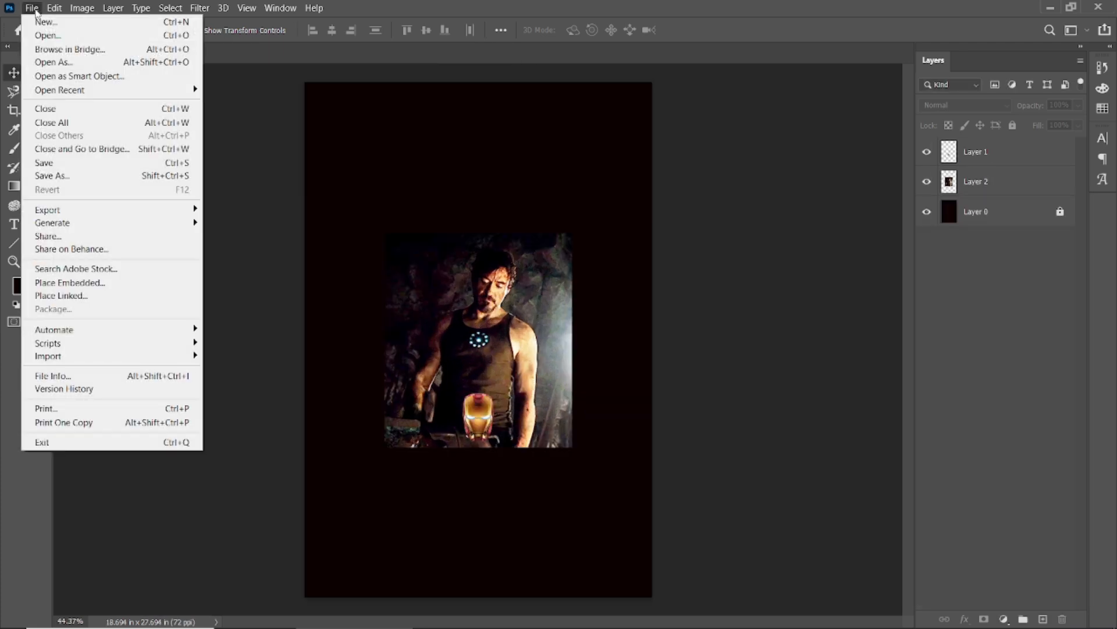
{"action": "left_click", "coordinate": [48, 35]}
{"action": "left_click", "coordinate": [263, 145]}
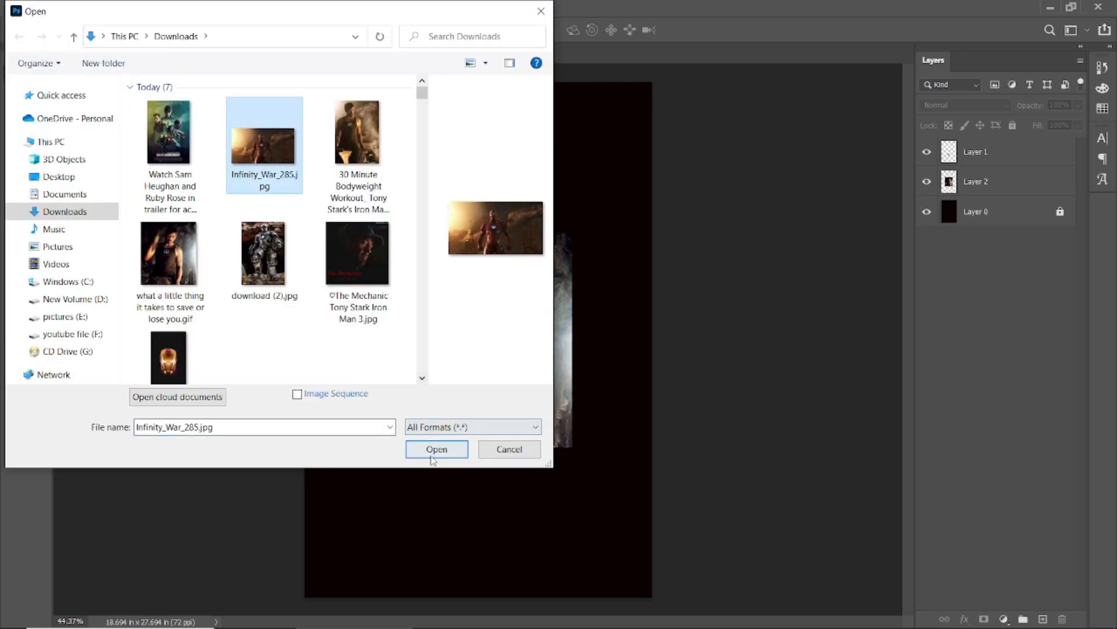
{"action": "left_click", "coordinate": [436, 449]}
Bring the Infinity War image into Untitled-1, order it beneath Layer 2, and align it with the canvas's left edge.
{"action": "scroll", "coordinate": [479, 269], "scroll_direction": "down", "scroll_amount": 3}
{"action": "left_click_drag", "start_coordinate": [388, 233], "coordinate": [496, 301]}
{"action": "left_click_drag", "start_coordinate": [994, 155], "coordinate": [987, 230]}
{"action": "left_click_drag", "start_coordinate": [645, 262], "coordinate": [665, 259]}
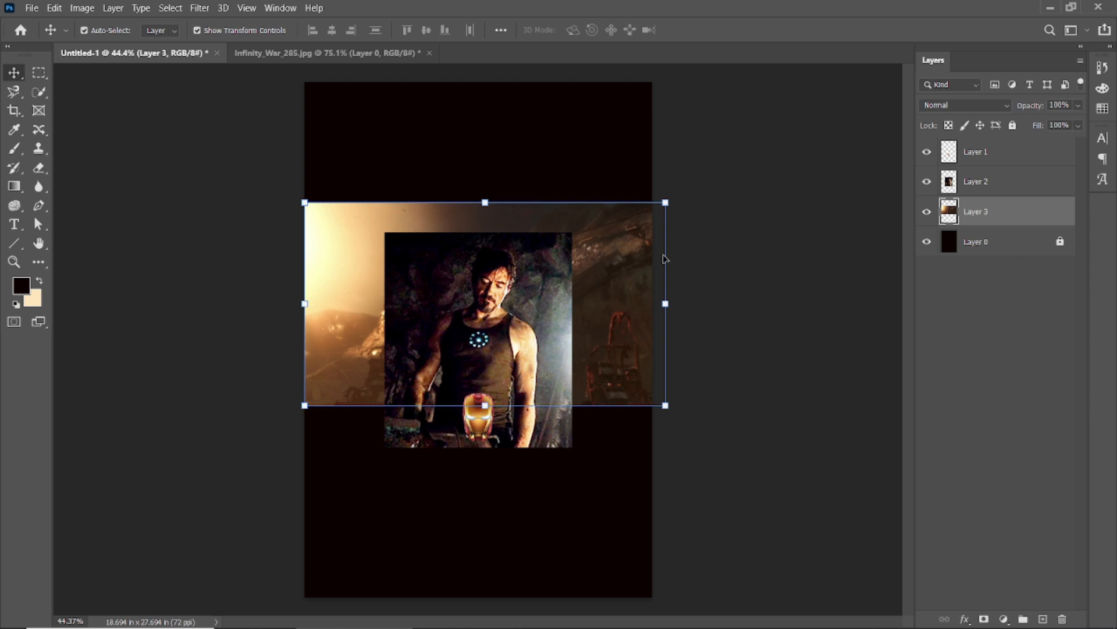
Set Layer 2 to 65% opacity and 52% fill, and lock the layer.
{"action": "left_click", "coordinate": [978, 184]}
{"action": "left_click_drag", "start_coordinate": [1031, 108], "coordinate": [995, 152]}
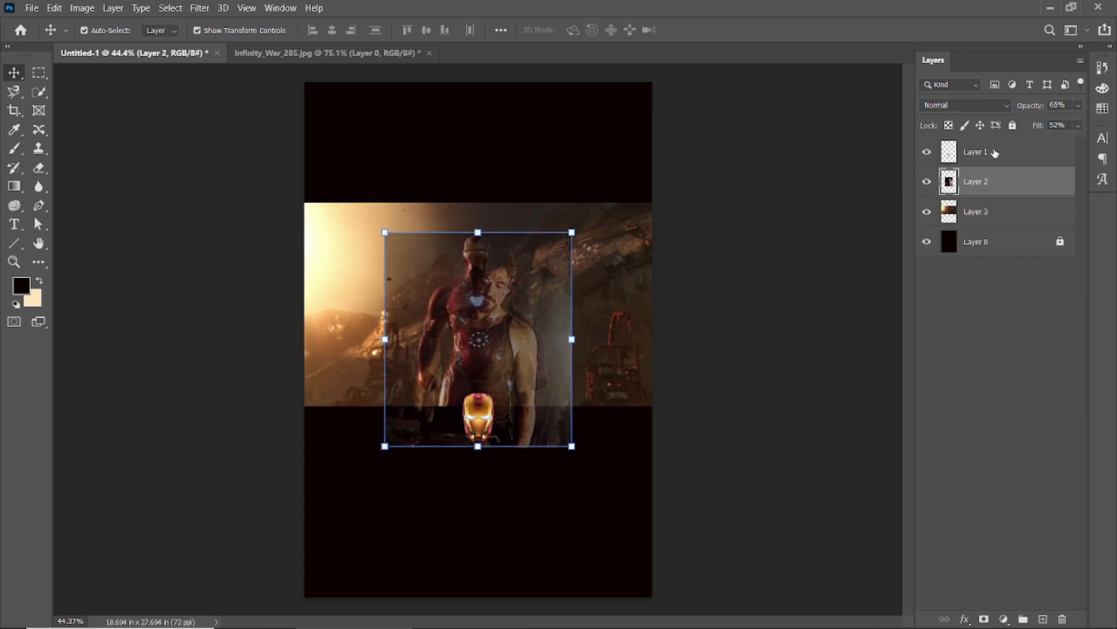
{"action": "left_click", "coordinate": [1012, 125]}
Enlarge the Infinity War image beyond both canvas sides, keeping Iron Man behind the man's photo.
{"action": "left_click", "coordinate": [619, 282]}
{"action": "left_click_drag", "start_coordinate": [619, 281], "coordinate": [621, 288]}
{"action": "left_click_drag", "start_coordinate": [667, 204], "coordinate": [712, 179]}
{"action": "left_click", "coordinate": [721, 30]}
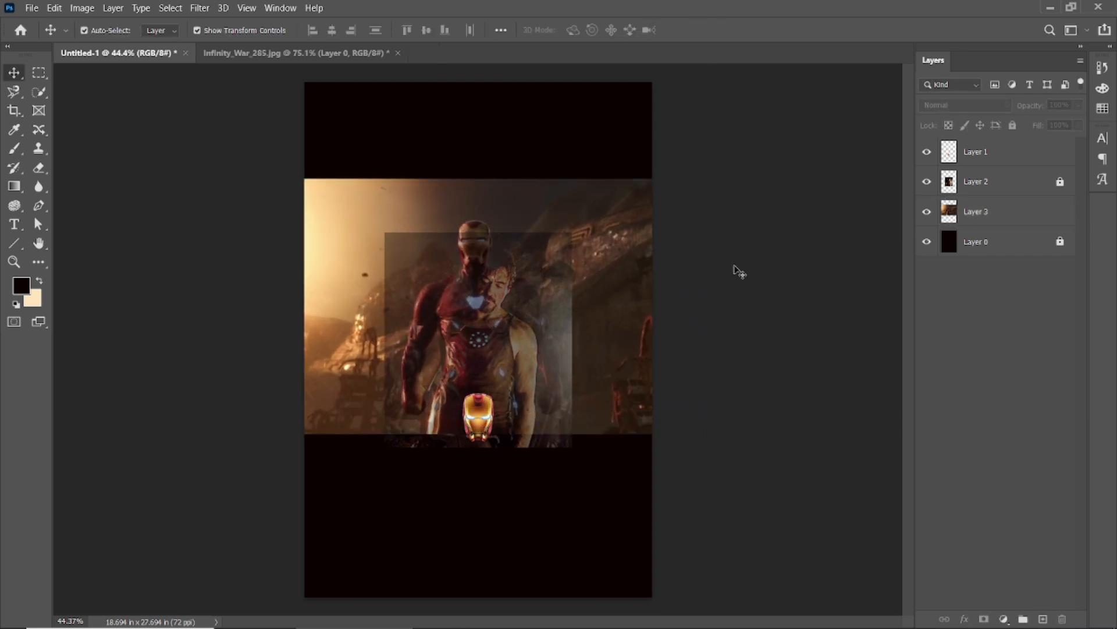
Scale the man's photo in Layer 2 to about 77% and place it over Iron Man's torso.
{"action": "left_click", "coordinate": [976, 184]}
{"action": "left_click_drag", "start_coordinate": [572, 232], "coordinate": [550, 267]}
{"action": "left_click_drag", "start_coordinate": [513, 308], "coordinate": [498, 351]}
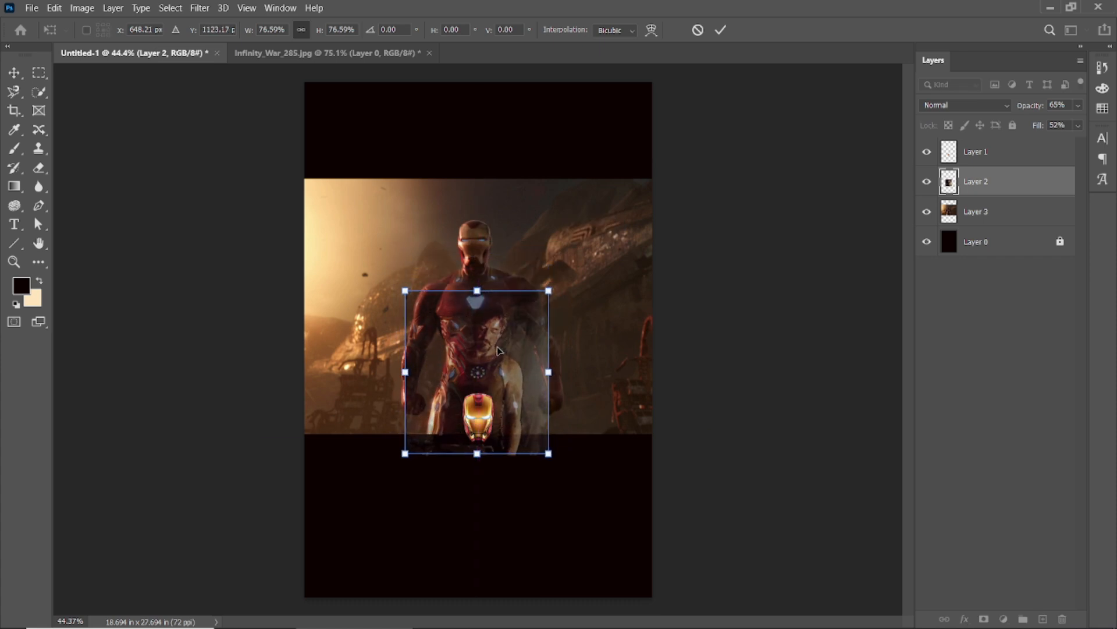
{"action": "key", "text": "shift+Left"}
{"action": "left_click", "coordinate": [720, 30]}
Shift the Iron Man image slightly to centre it, then shrink the man's photo and lower it behind the helmet.
{"action": "left_click", "coordinate": [488, 410]}
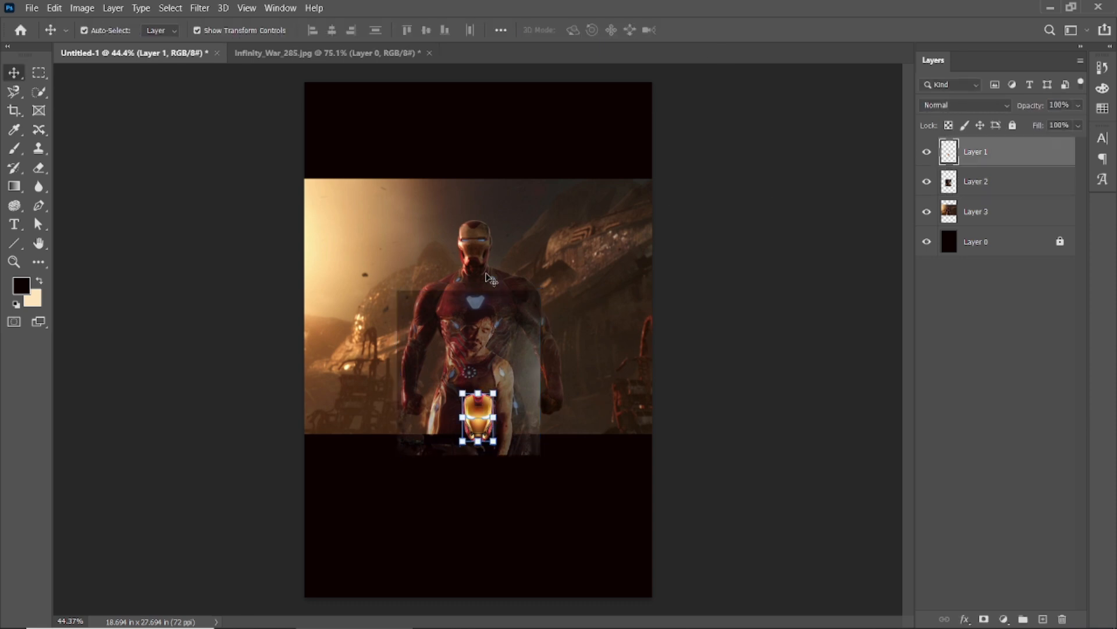
{"action": "left_click", "coordinate": [483, 262]}
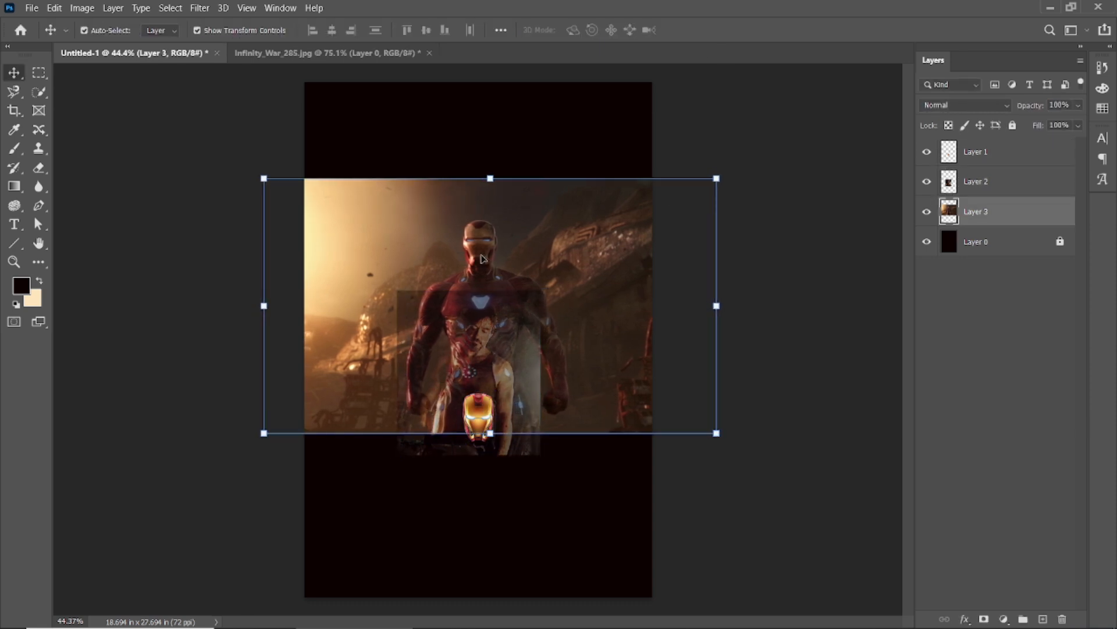
{"action": "left_click", "coordinate": [531, 305]}
{"action": "left_click_drag", "start_coordinate": [539, 291], "coordinate": [526, 307]}
{"action": "left_click_drag", "start_coordinate": [492, 360], "coordinate": [488, 401]}
{"action": "key", "text": "Return"}
Scale the small helmet in Layer 1 down to about 79%.
{"action": "left_click", "coordinate": [488, 409]}
{"action": "key", "text": "ctrl+t"}
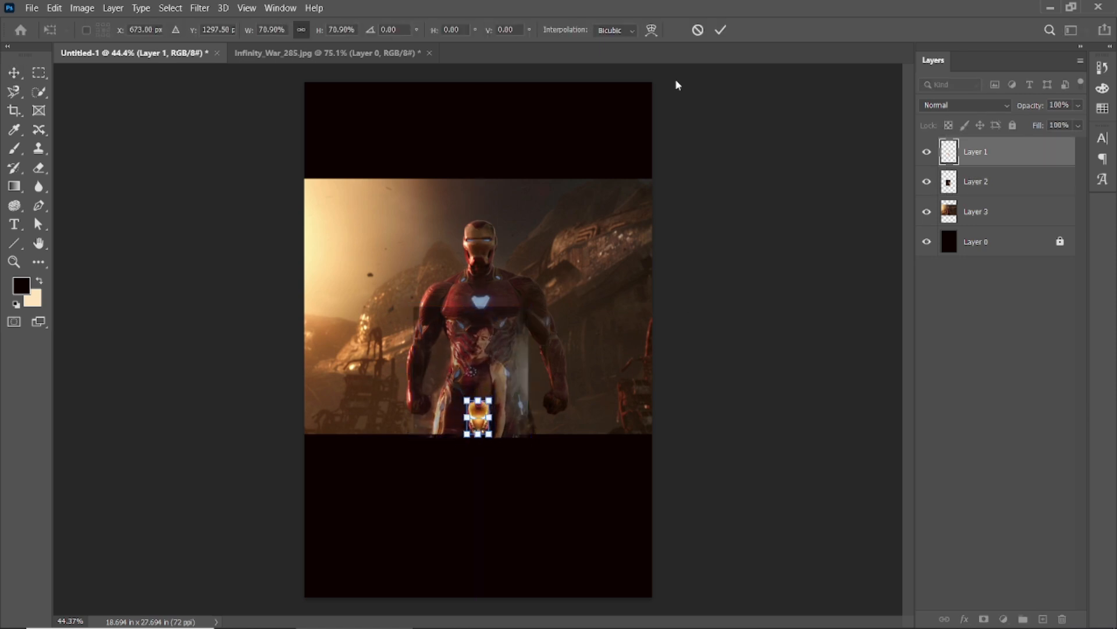
{"action": "left_click", "coordinate": [721, 31]}
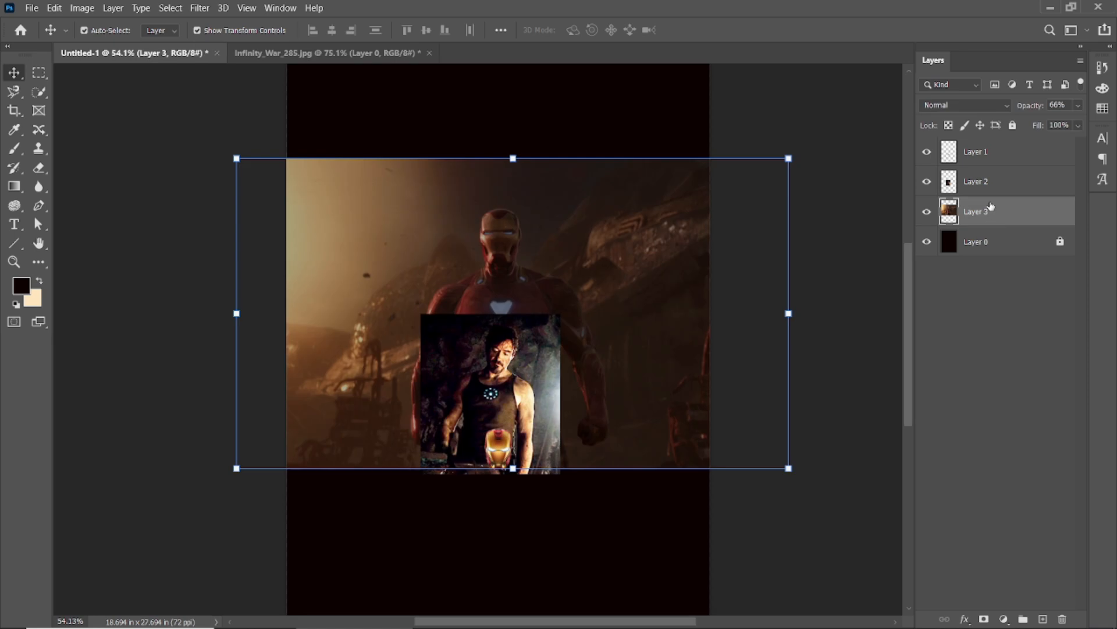
Clip Layer 2 to Layer 3 and set Layer 3's opacity to 100%.
{"action": "left_click", "coordinate": [991, 197], "text": "alt"}
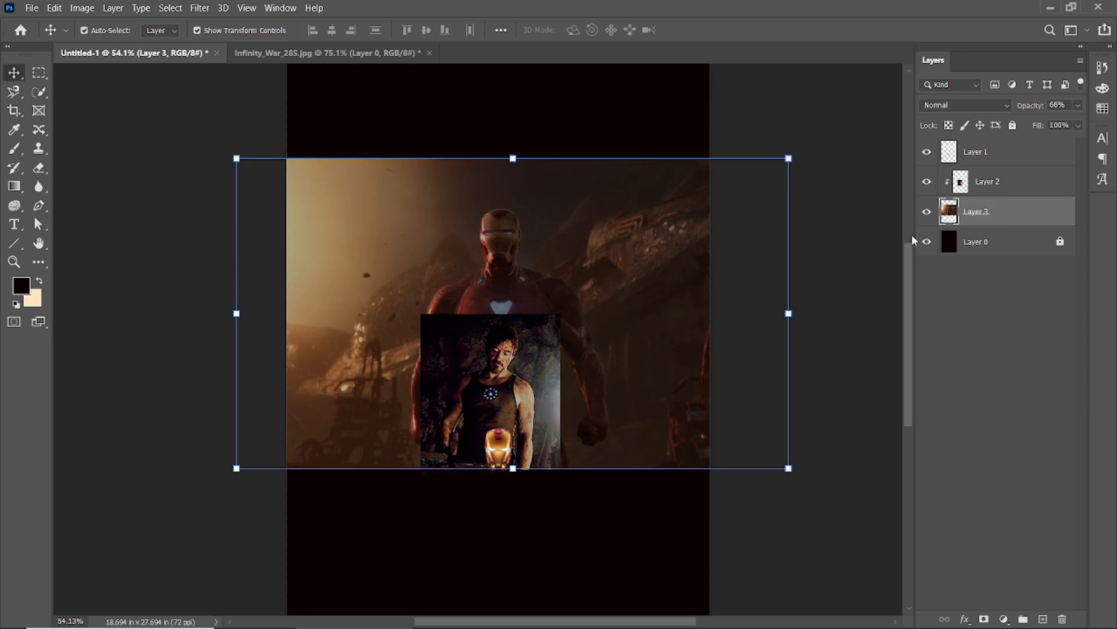
{"action": "left_click", "coordinate": [1002, 182]}
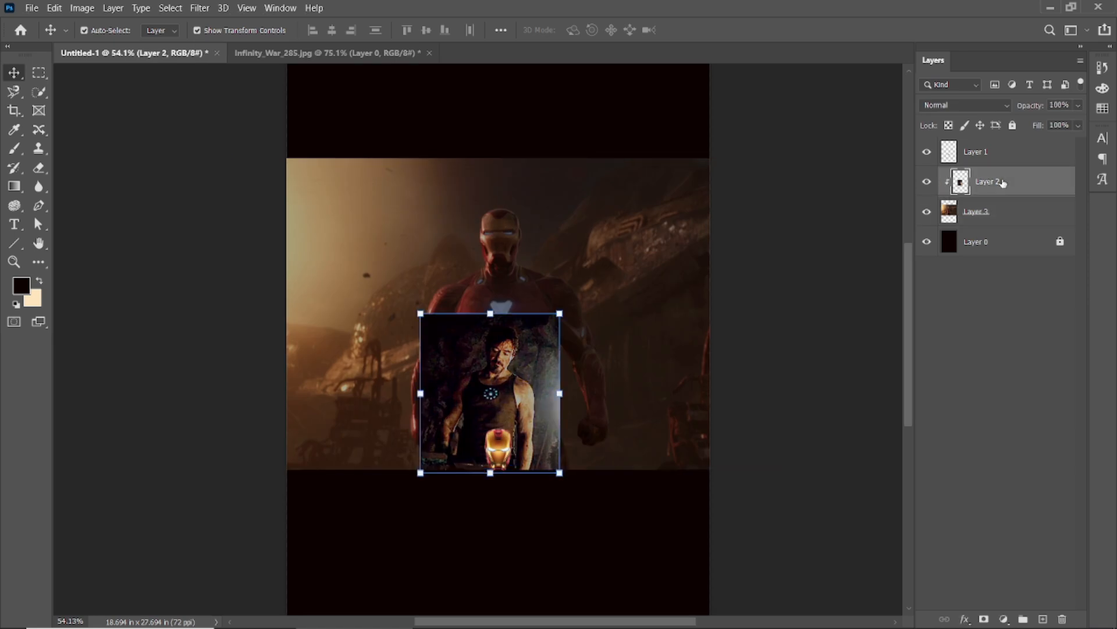
{"action": "left_click", "coordinate": [999, 213]}
{"action": "key", "text": "0"}
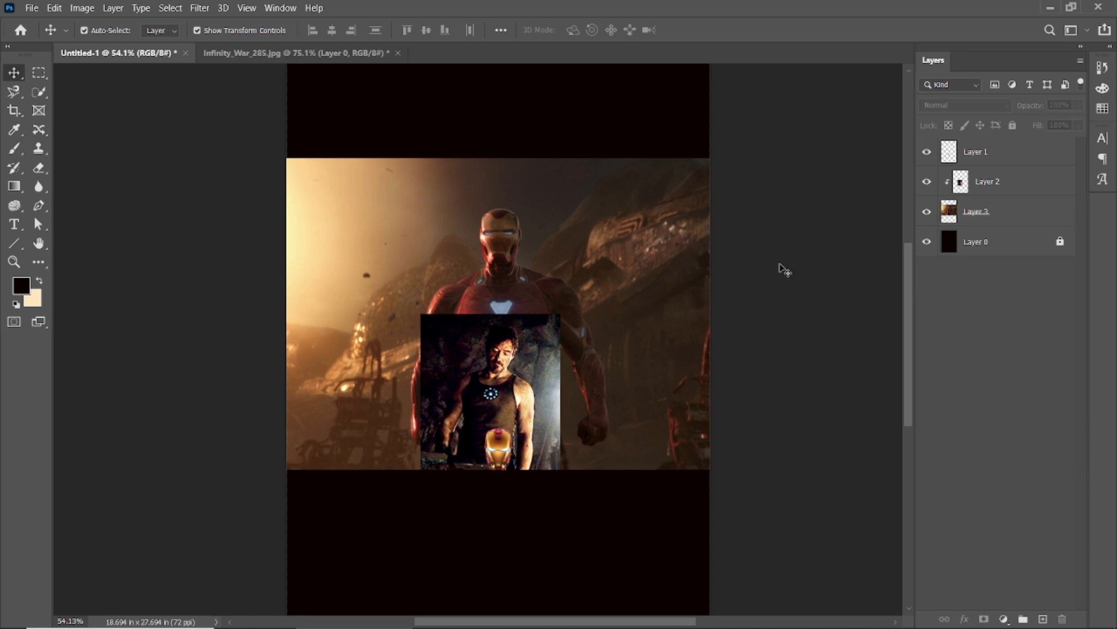
Try to blend the man's photo by adding a layer mask to Layer 2 and brushing black over it.
{"action": "left_click", "coordinate": [958, 196]}
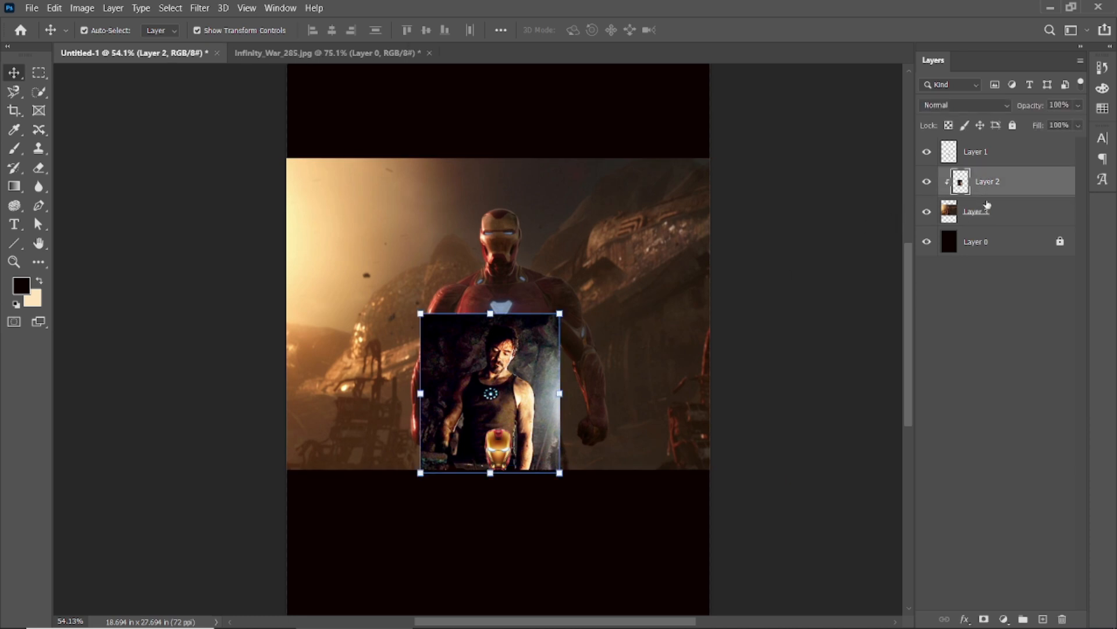
{"action": "left_click", "coordinate": [984, 618]}
{"action": "key", "text": "b"}
{"action": "mouse_move", "coordinate": [386, 399]}
{"action": "left_mouse_down"}
{"action": "mouse_move", "coordinate": [461, 399]}
{"action": "mouse_move", "coordinate": [507, 365]}
{"action": "left_mouse_up"}
{"action": "key", "text": "ctrl+z"}
{"action": "key", "text": "ctrl+z"}
{"action": "key", "text": "ctrl+z"}
{"action": "key", "text": "ctrl+z"}
{"action": "key", "text": "ctrl+z"}
{"action": "key", "text": "ctrl+z"}
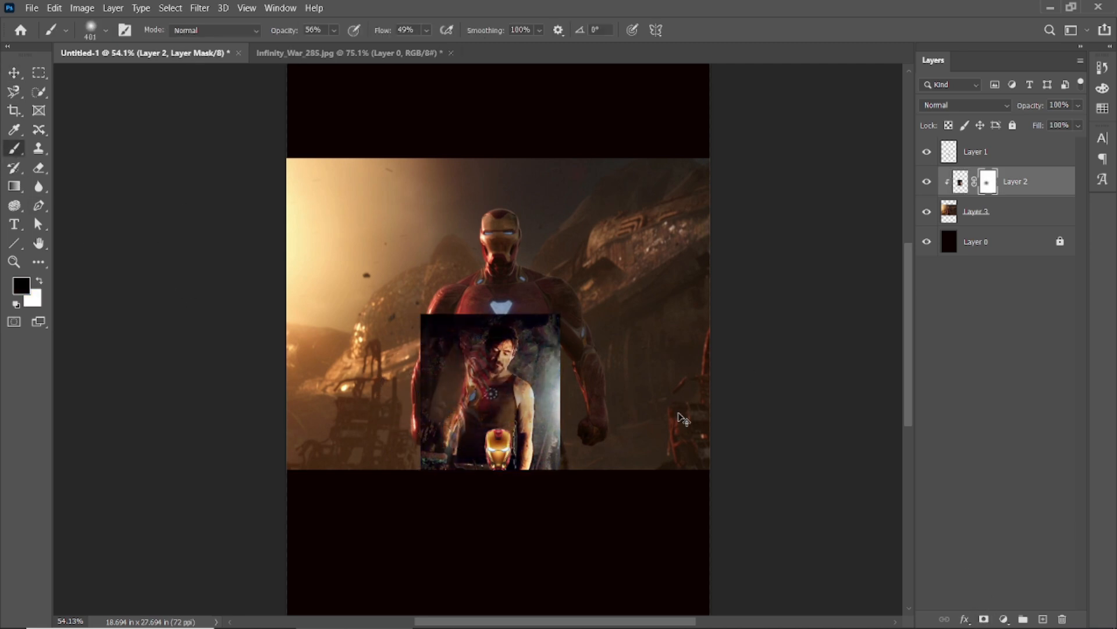
Remove the layer mask from Layer 2 and release its clipping to Layer 3.
{"action": "left_click", "coordinate": [14, 73]}
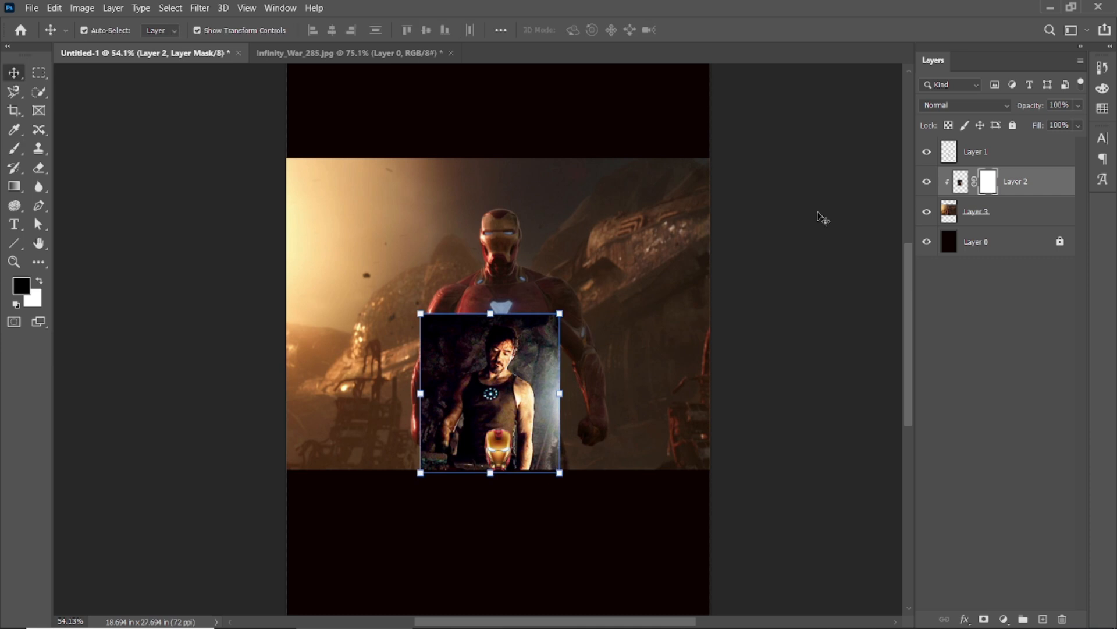
{"action": "left_click", "coordinate": [1055, 205]}
{"action": "left_click", "coordinate": [925, 183]}
{"action": "left_click", "coordinate": [535, 317]}
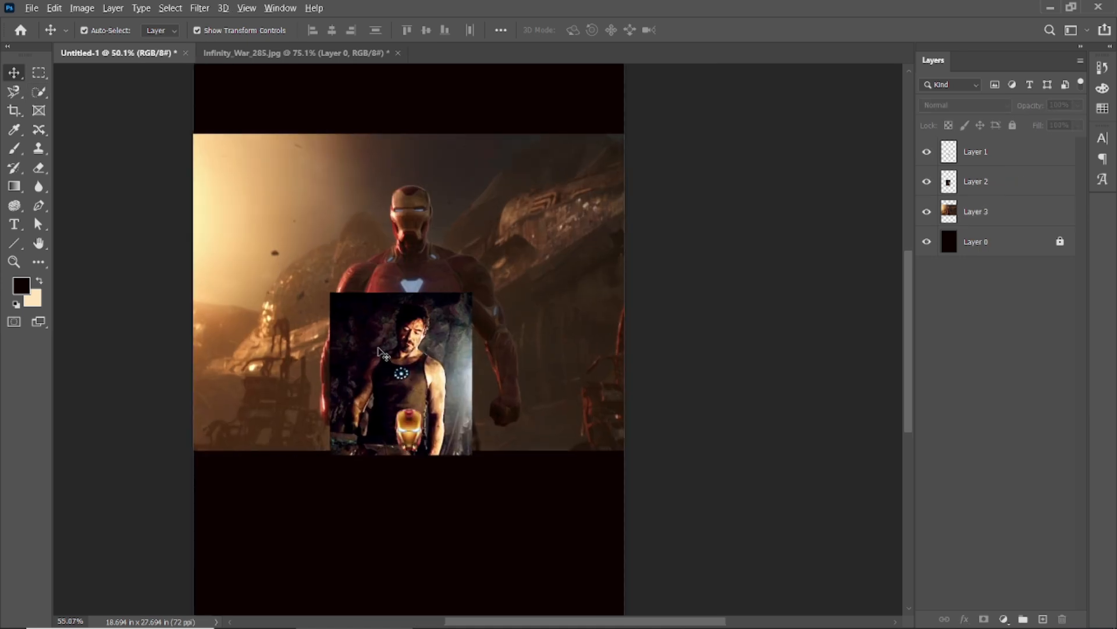
Add a layer mask to Layer 2 and brush black over the photo's background beside the man's head and shoulders.
{"action": "left_click", "coordinate": [401, 348]}
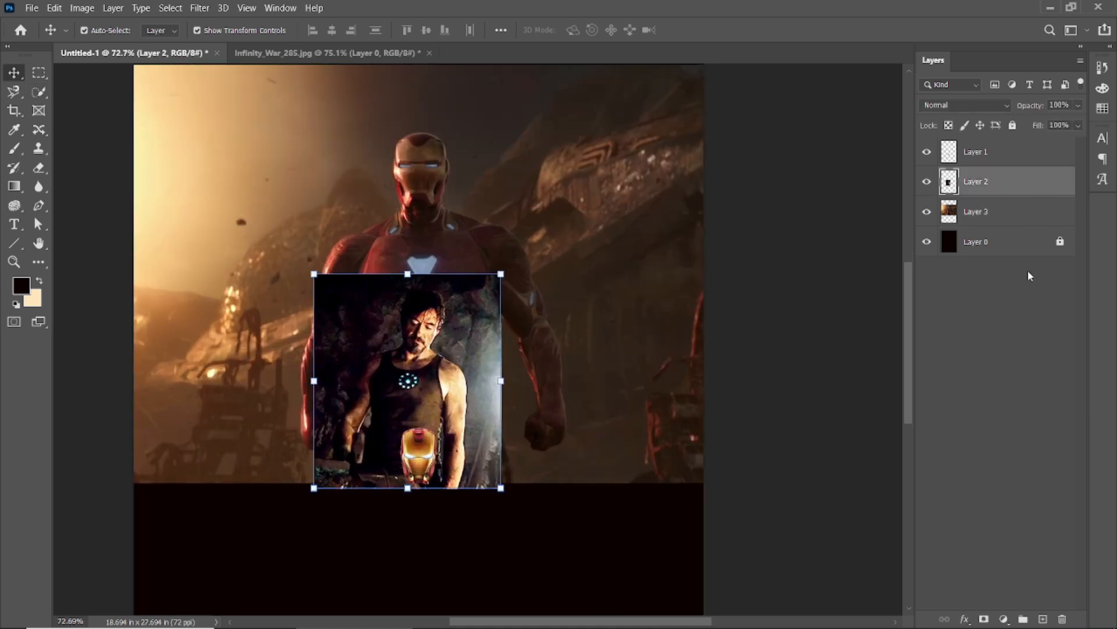
{"action": "left_click", "coordinate": [984, 618]}
{"action": "key", "text": "b"}
{"action": "left_click_drag", "start_coordinate": [477, 274], "coordinate": [523, 282]}
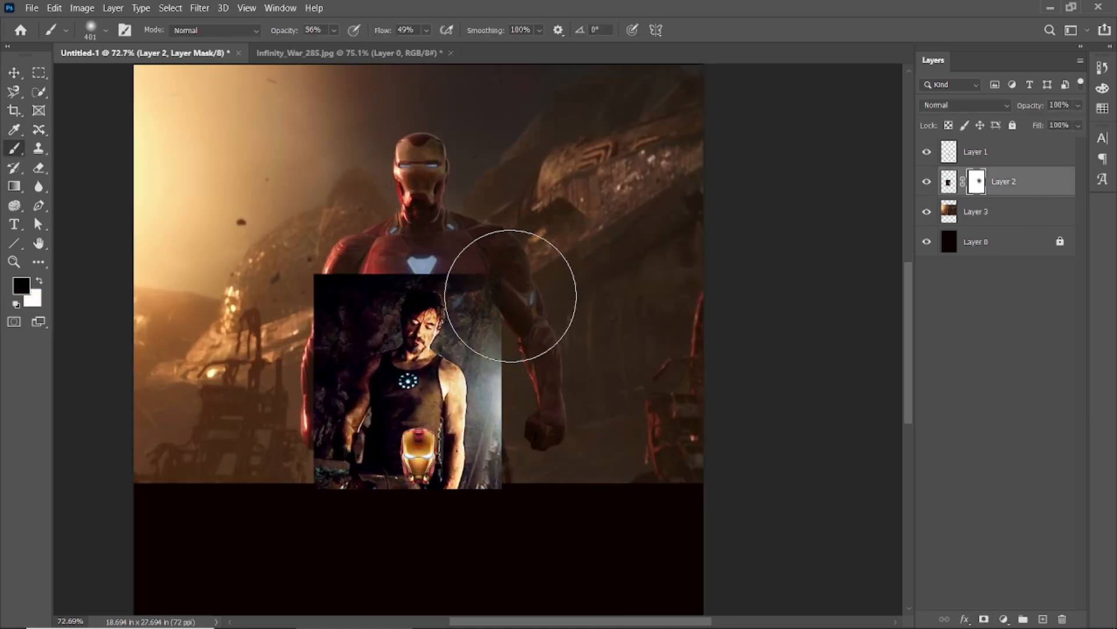
{"action": "mouse_move", "coordinate": [327, 246]}
{"action": "left_mouse_down"}
{"action": "mouse_move", "coordinate": [291, 325]}
{"action": "mouse_move", "coordinate": [299, 250]}
{"action": "left_mouse_up"}
Set the brush opacity and flow to 100%, reduce its size to 150 px, and mask out the background remaining around the man.
{"action": "left_click_drag", "start_coordinate": [379, 31], "coordinate": [386, 32]}
{"action": "left_click_drag", "start_coordinate": [289, 37], "coordinate": [317, 37]}
{"action": "key", "text": "bracketleft"}
{"action": "key", "text": "bracketleft"}
{"action": "key", "text": "bracketleft"}
{"action": "key", "text": "bracketleft"}
{"action": "mouse_move", "coordinate": [504, 329]}
{"action": "left_mouse_down"}
{"action": "mouse_move", "coordinate": [505, 458]}
{"action": "mouse_move", "coordinate": [494, 342]}
{"action": "left_mouse_up"}
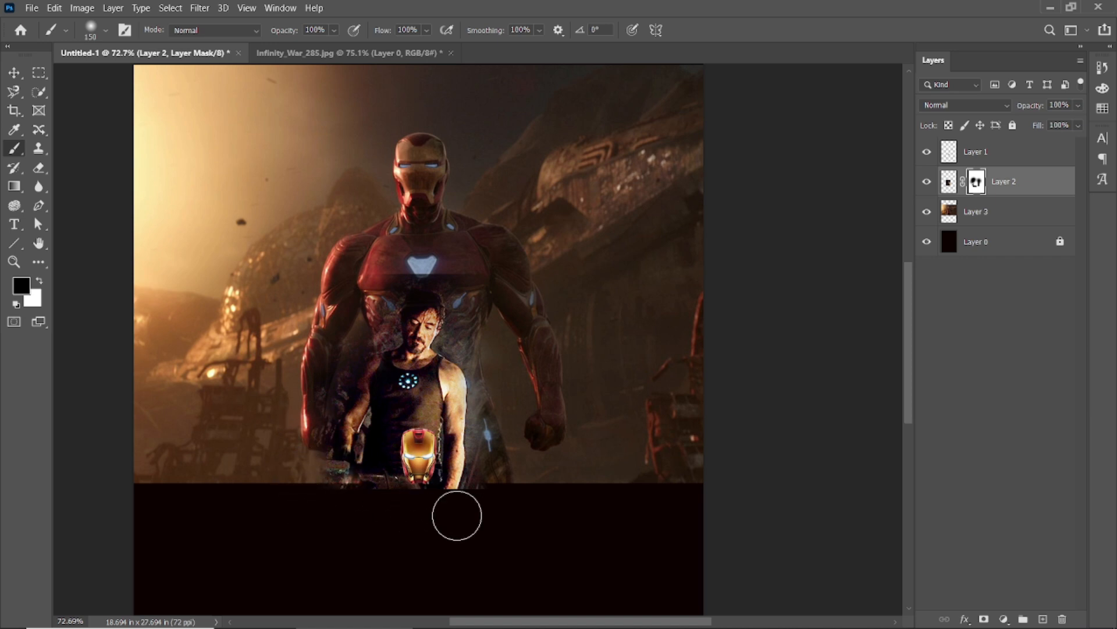
{"action": "key", "text": "v"}
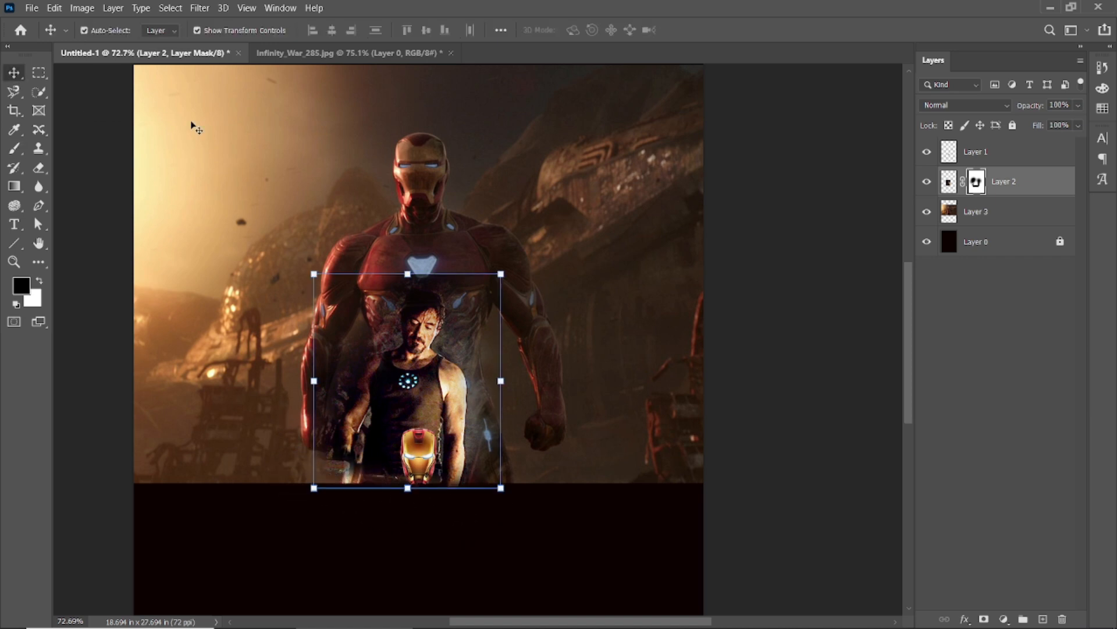
{"action": "left_click", "coordinate": [756, 267]}
Select Layers 1, 2 and 3 together and move them down towards the middle of the poster.
{"action": "scroll", "coordinate": [757, 268], "scroll_direction": "down", "scroll_amount": 5}
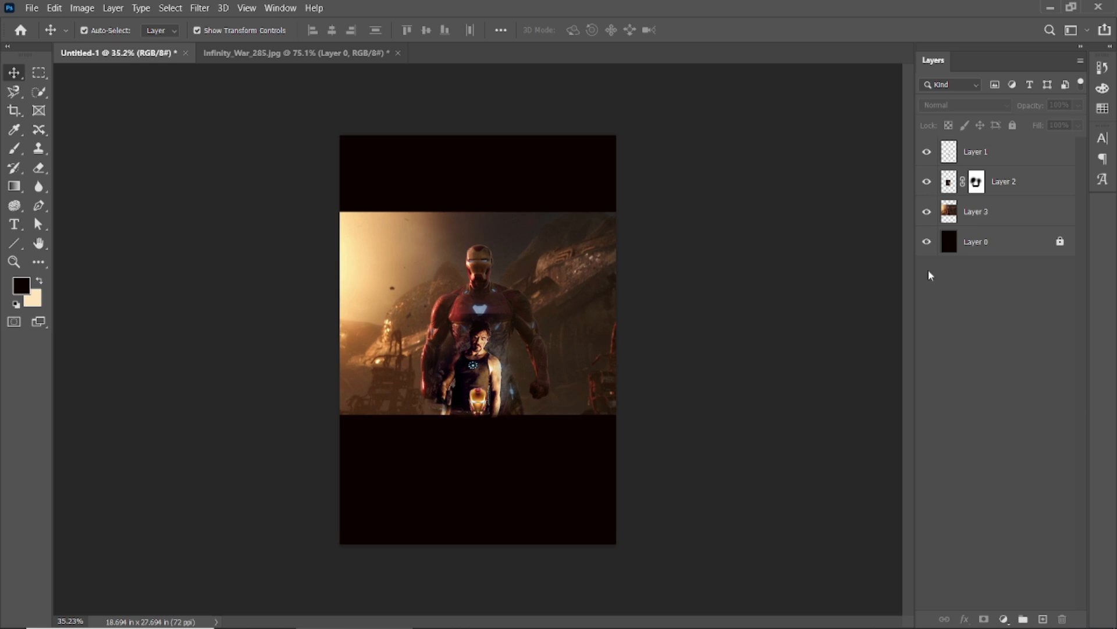
{"action": "left_click", "coordinate": [1030, 219]}
{"action": "left_click", "coordinate": [1027, 153], "text": "shift"}
{"action": "key", "text": "shift+Down"}
{"action": "key", "text": "shift+Down"}
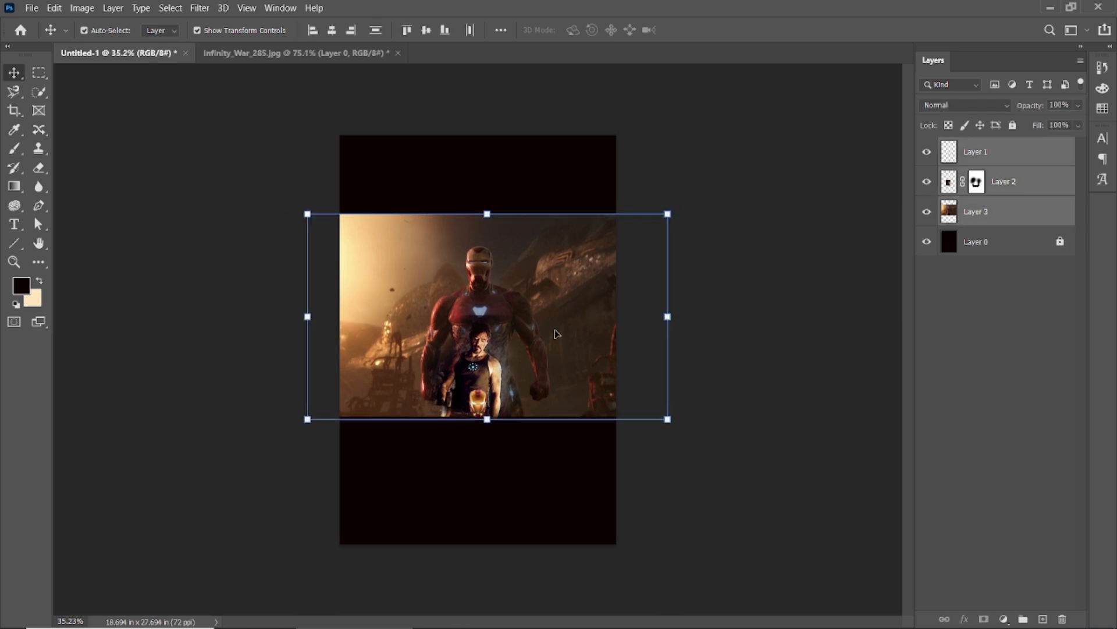
{"action": "left_click_drag", "start_coordinate": [464, 317], "coordinate": [466, 351]}
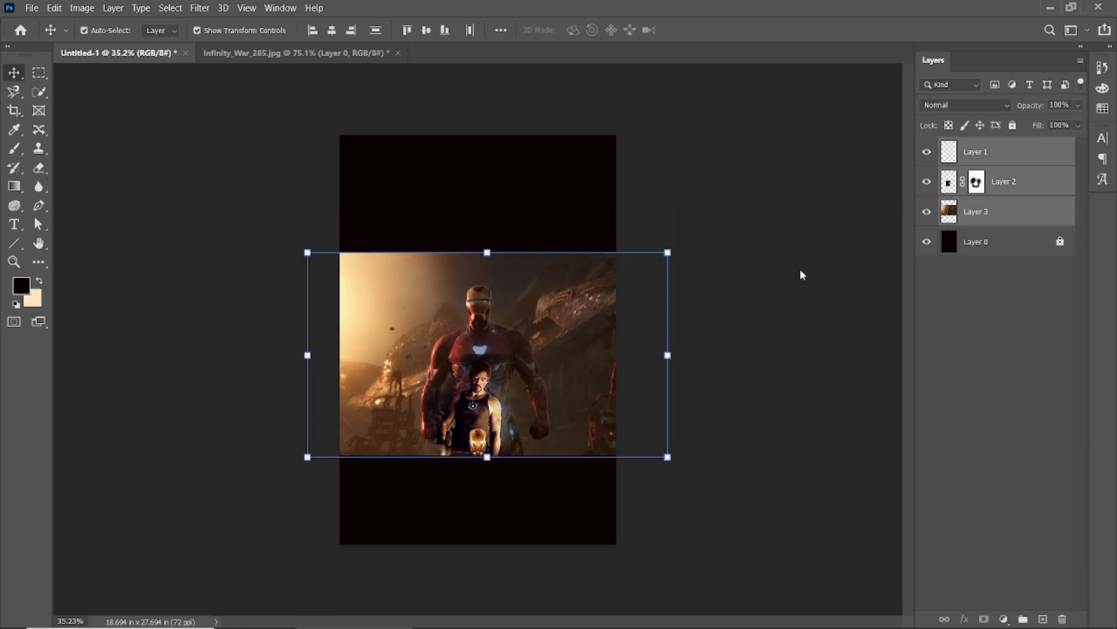
{"action": "left_click", "coordinate": [800, 272]}
{"action": "key", "text": "ctrl+0"}
Open download (2).jpg and bring the Iron Man Mark I image into the poster as a new top layer.
{"action": "left_click", "coordinate": [32, 8]}
{"action": "left_click", "coordinate": [26, 34]}
{"action": "left_click", "coordinate": [263, 256]}
{"action": "left_click", "coordinate": [462, 456]}
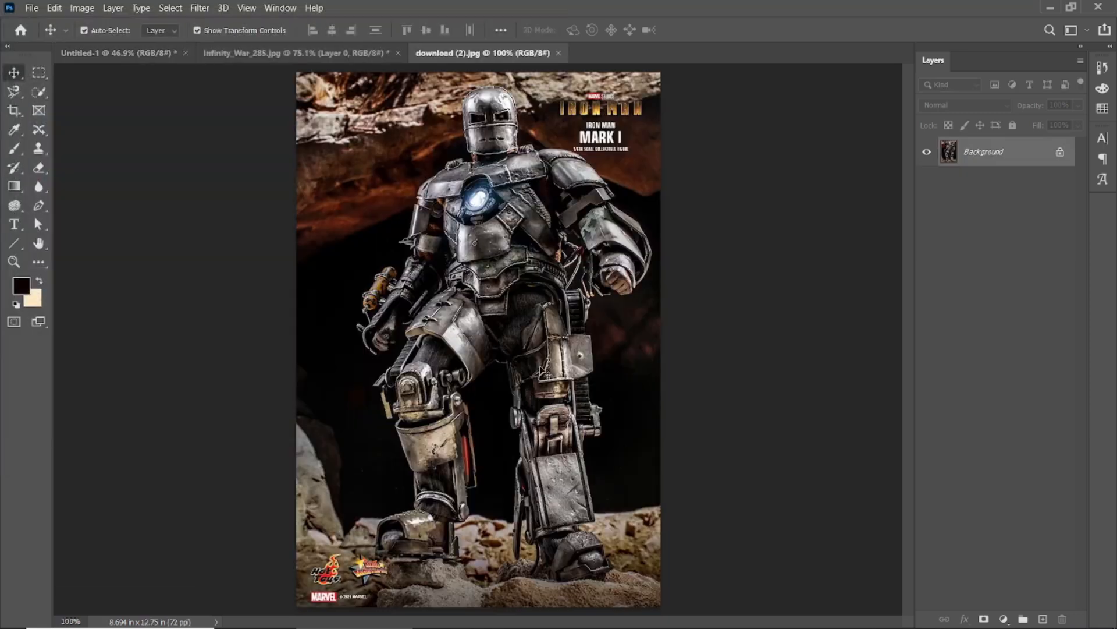
{"action": "left_click", "coordinate": [145, 53]}
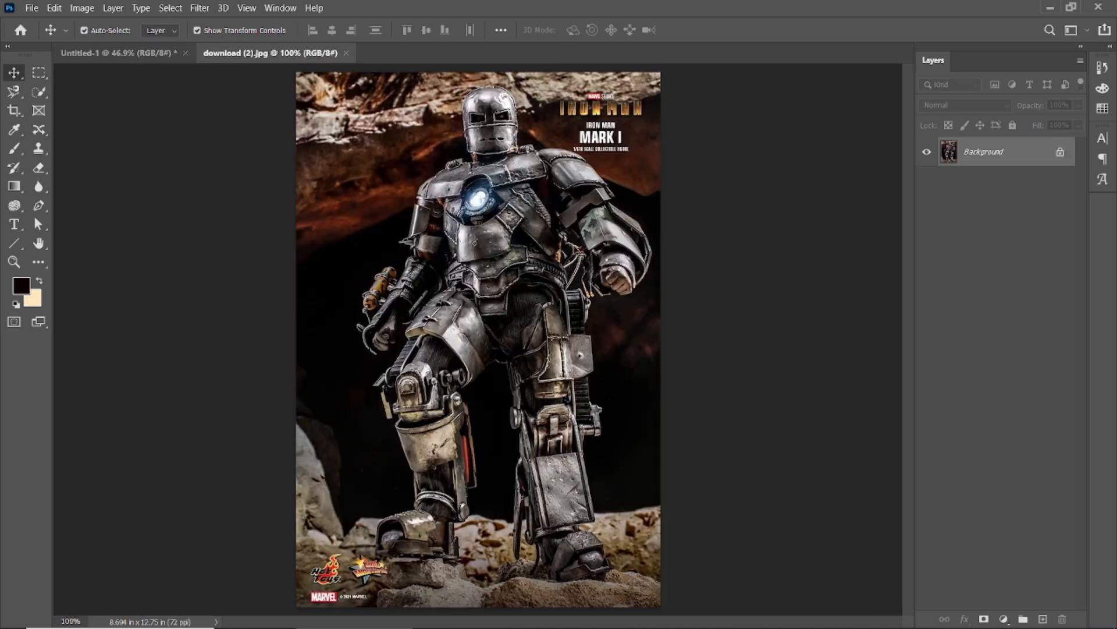
{"action": "left_click_drag", "start_coordinate": [294, 183], "coordinate": [400, 252]}
Scale up the Mark I image in Layer 4 until it nearly fills the poster.
{"action": "key", "text": "ctrl+minus"}
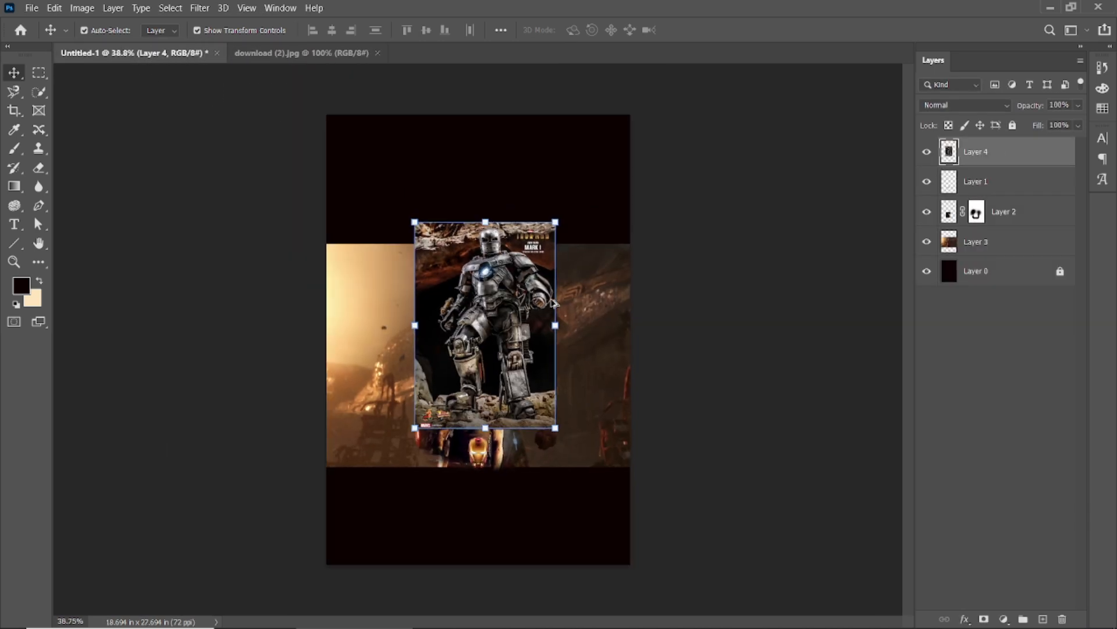
{"action": "left_click_drag", "start_coordinate": [548, 420], "coordinate": [625, 515]}
{"action": "left_click", "coordinate": [721, 30]}
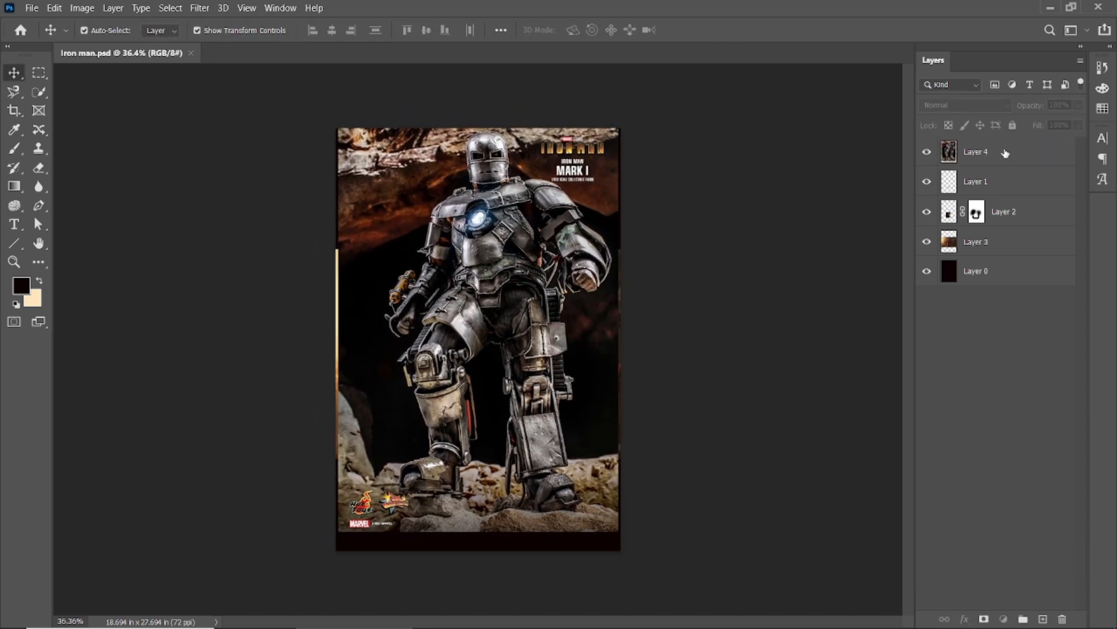
Lower Layer 4's opacity to 56% and fill to 58%, and shift the Mark I image down to the poster's lower edge.
{"action": "left_click", "coordinate": [1005, 152]}
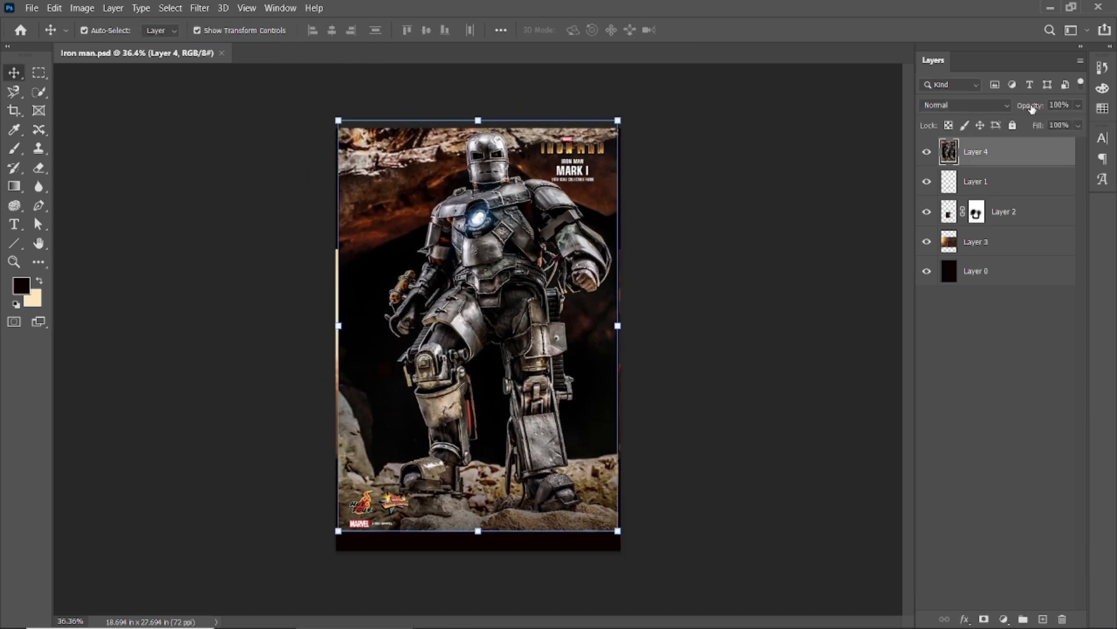
{"action": "type", "text": "56"}
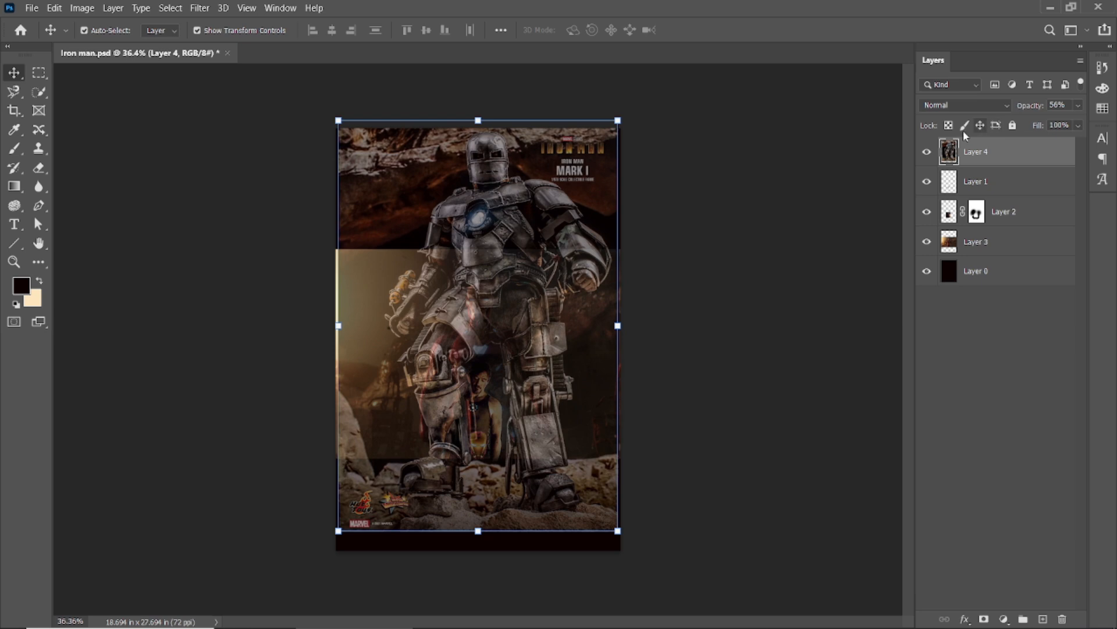
{"action": "left_click", "coordinate": [806, 233]}
{"action": "left_click", "coordinate": [927, 152]}
{"action": "left_click", "coordinate": [510, 229]}
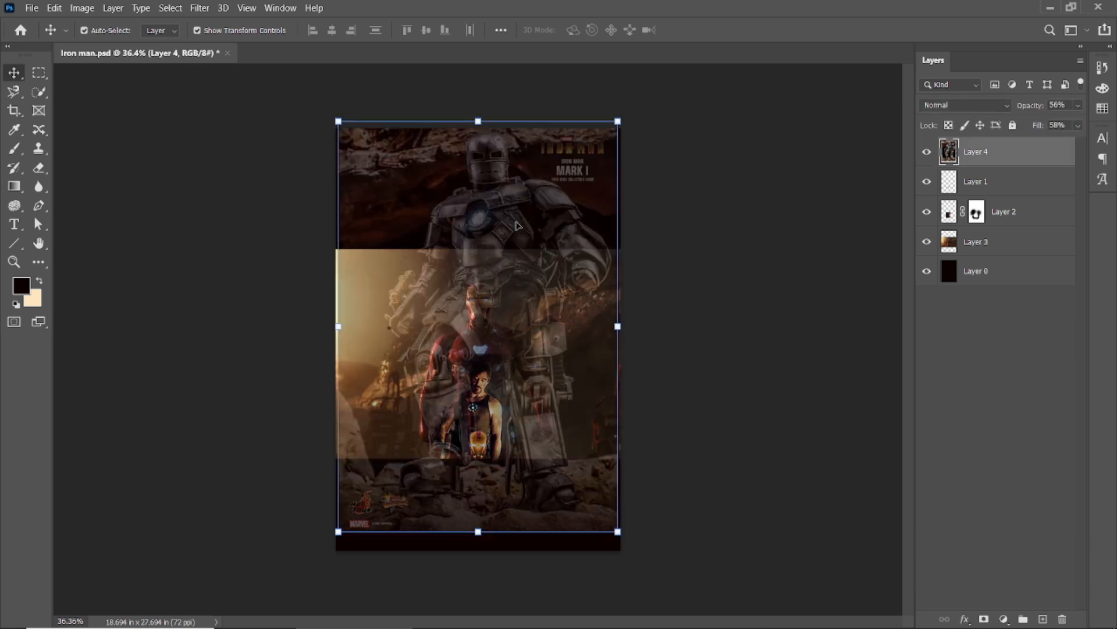
{"action": "left_click_drag", "start_coordinate": [509, 228], "coordinate": [501, 240]}
{"action": "left_click", "coordinate": [873, 188]}
Lower Layer 4's opacity to 46%.
{"action": "left_click", "coordinate": [999, 153]}
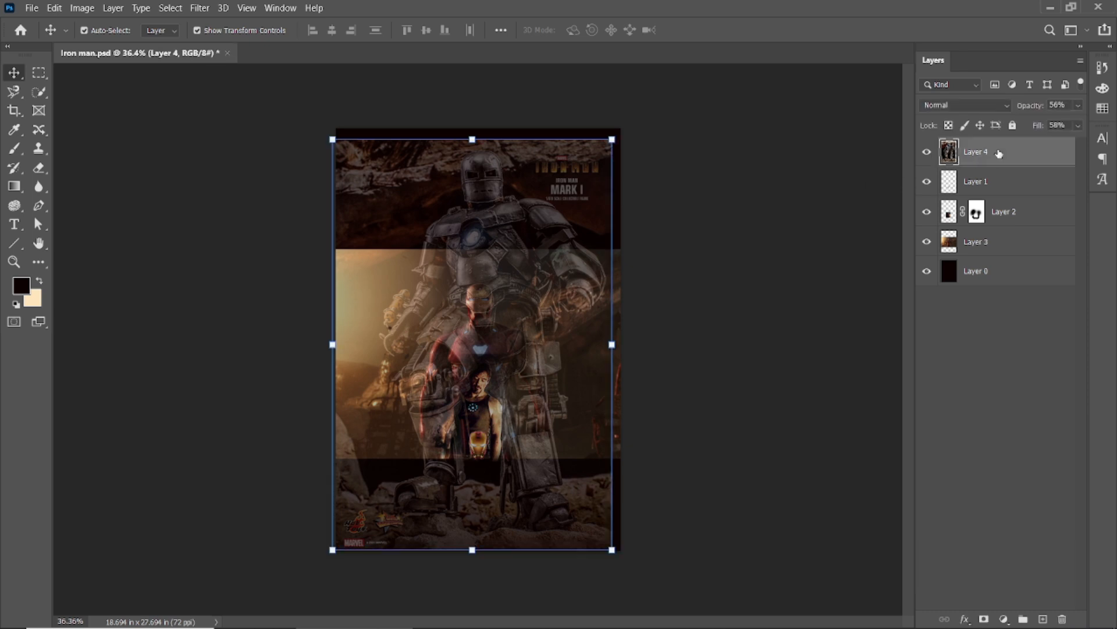
{"action": "type", "text": "30"}
{"action": "key", "text": "Return"}
{"action": "left_click_drag", "start_coordinate": [1029, 109], "coordinate": [1040, 110]}
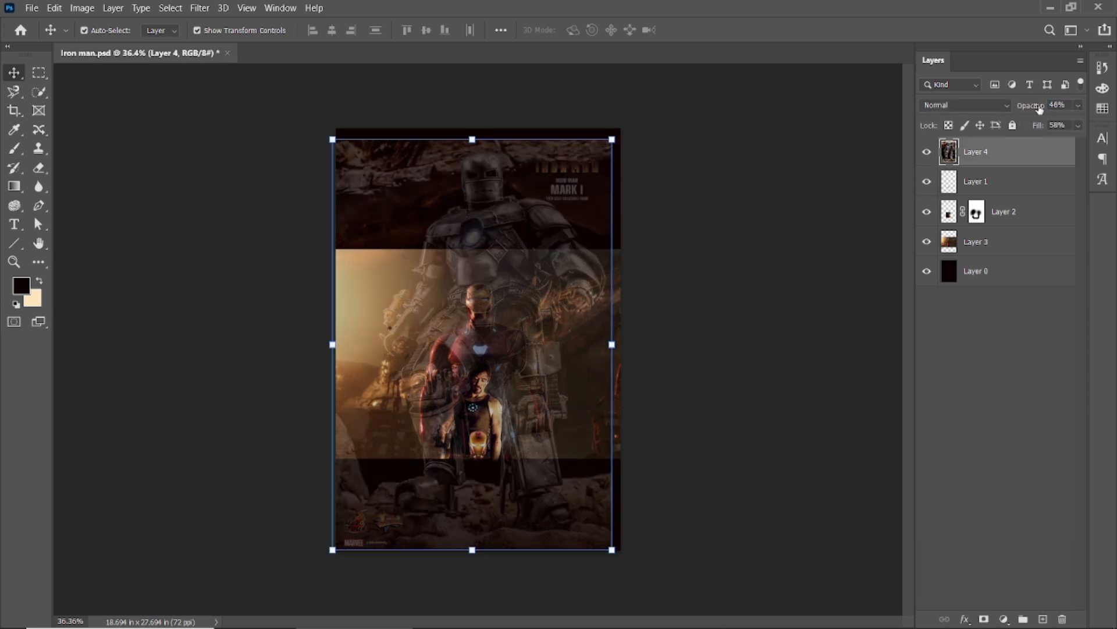
Mask Layer 4 with a 700 px black brush over the armour's waist and legs, restoring its opacity and fill to 100%.
{"action": "left_click", "coordinate": [984, 618]}
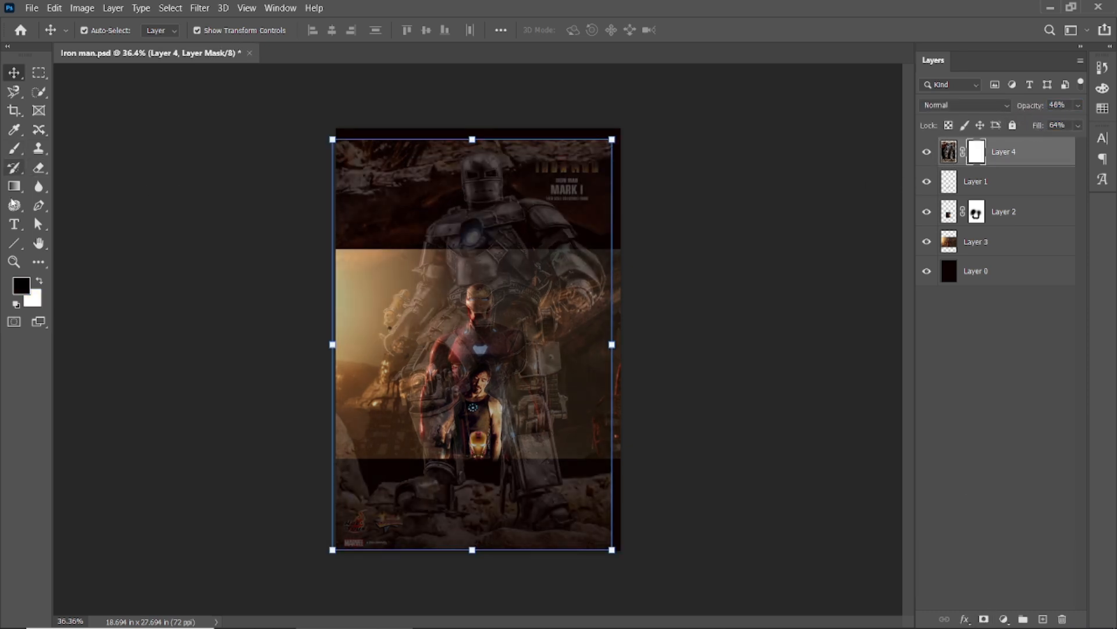
{"action": "left_click", "coordinate": [15, 150]}
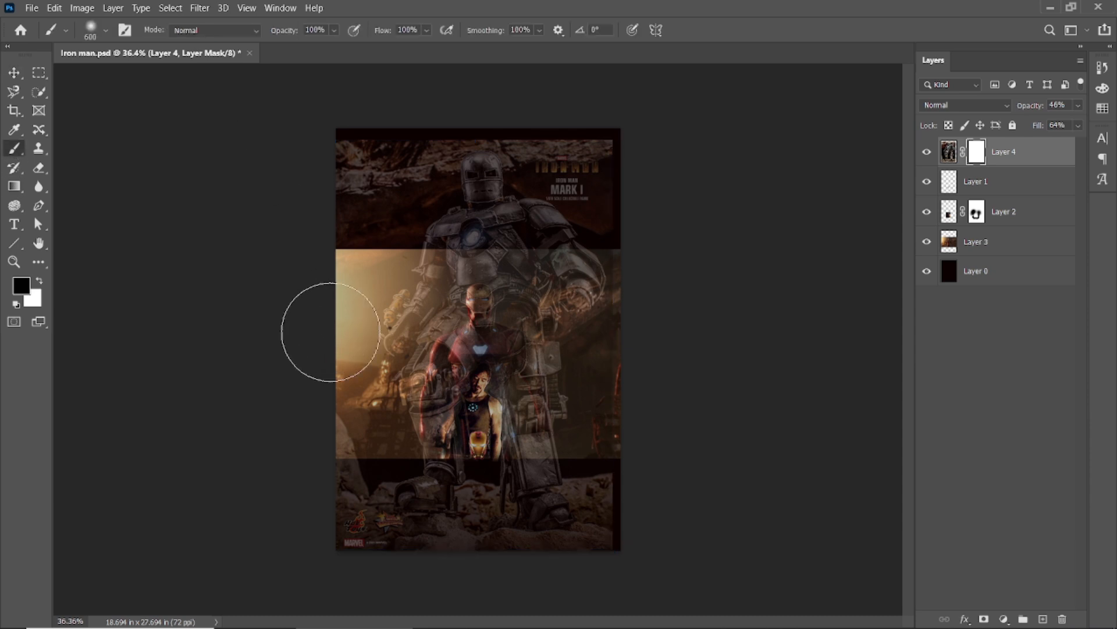
{"action": "scroll", "coordinate": [330, 332], "scroll_direction": "up", "scroll_amount": 2}
{"action": "key", "text": "bracketright"}
{"action": "mouse_move", "coordinate": [479, 469]}
{"action": "left_mouse_down"}
{"action": "mouse_move", "coordinate": [447, 405]}
{"action": "mouse_move", "coordinate": [447, 363]}
{"action": "mouse_move", "coordinate": [470, 308]}
{"action": "mouse_move", "coordinate": [495, 308]}
{"action": "mouse_move", "coordinate": [520, 437]}
{"action": "mouse_move", "coordinate": [418, 435]}
{"action": "mouse_move", "coordinate": [412, 406]}
{"action": "mouse_move", "coordinate": [446, 362]}
{"action": "mouse_move", "coordinate": [549, 325]}
{"action": "left_mouse_up"}
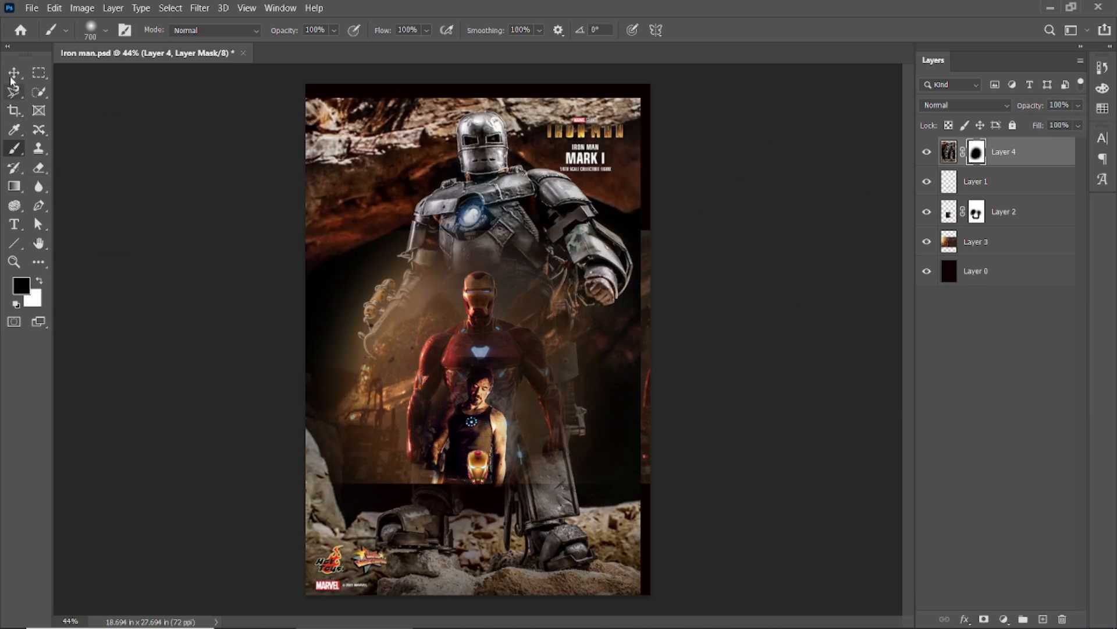
{"action": "left_click", "coordinate": [11, 75]}
{"action": "left_click", "coordinate": [250, 200]}
{"action": "scroll", "coordinate": [367, 271], "scroll_direction": "down", "scroll_amount": 2}
{"action": "scroll", "coordinate": [506, 288], "scroll_direction": "up", "scroll_amount": 2}
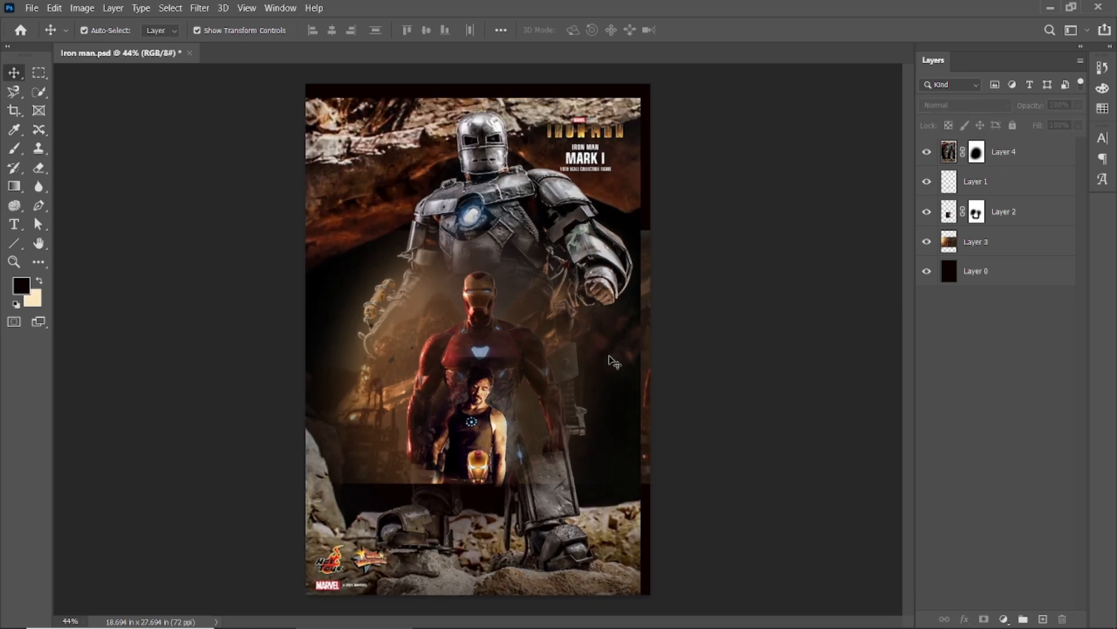
Paint black directly on Layer 4 over the rocks, feet and logos along the bottom of the poster.
{"action": "left_click", "coordinate": [635, 330]}
{"action": "left_click", "coordinate": [14, 148]}
{"action": "scroll", "coordinate": [274, 392], "scroll_direction": "down", "scroll_amount": 2}
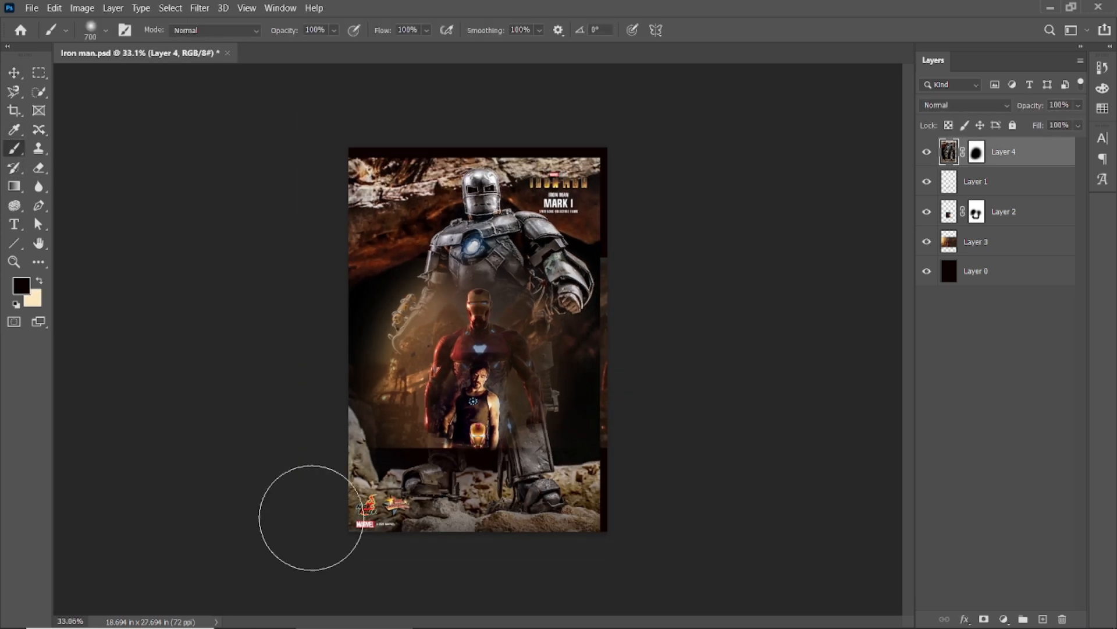
{"action": "mouse_move", "coordinate": [320, 511]}
{"action": "left_mouse_down"}
{"action": "mouse_move", "coordinate": [552, 521]}
{"action": "mouse_move", "coordinate": [386, 512]}
{"action": "mouse_move", "coordinate": [354, 495]}
{"action": "mouse_move", "coordinate": [360, 480]}
{"action": "mouse_move", "coordinate": [410, 476]}
{"action": "mouse_move", "coordinate": [532, 505]}
{"action": "mouse_move", "coordinate": [579, 498]}
{"action": "mouse_move", "coordinate": [606, 464]}
{"action": "left_mouse_up"}
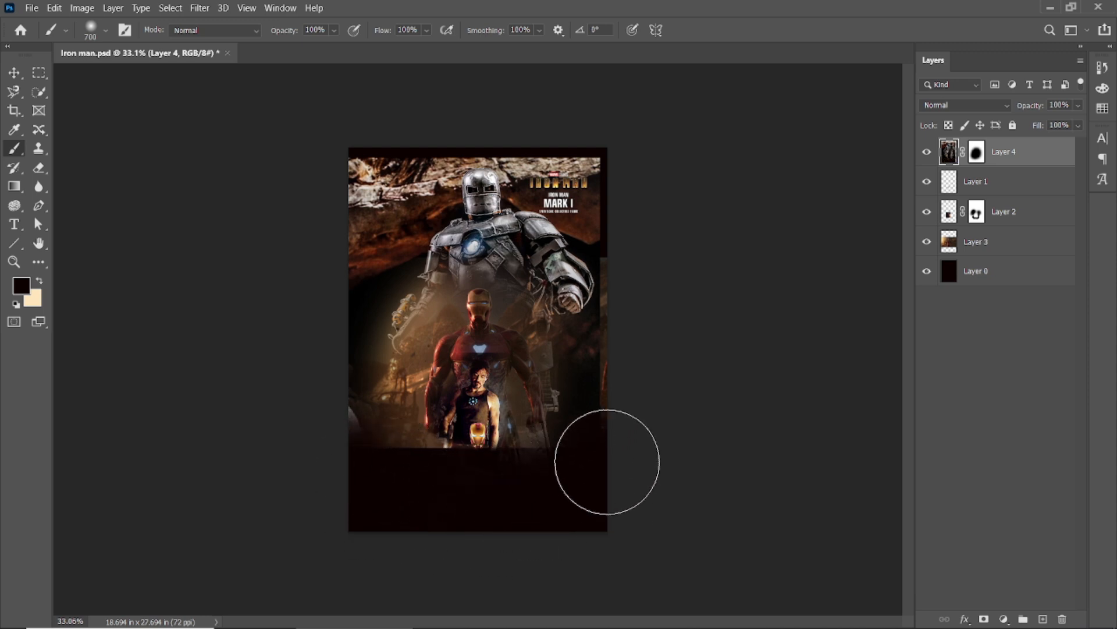
Add a layer mask to Layer 3 and brush black over the image's lower edge and sides.
{"action": "left_click", "coordinate": [969, 245]}
{"action": "left_click", "coordinate": [984, 619]}
{"action": "mouse_move", "coordinate": [494, 500]}
{"action": "left_mouse_down"}
{"action": "mouse_move", "coordinate": [616, 448]}
{"action": "mouse_move", "coordinate": [460, 489]}
{"action": "mouse_move", "coordinate": [309, 433]}
{"action": "left_mouse_up"}
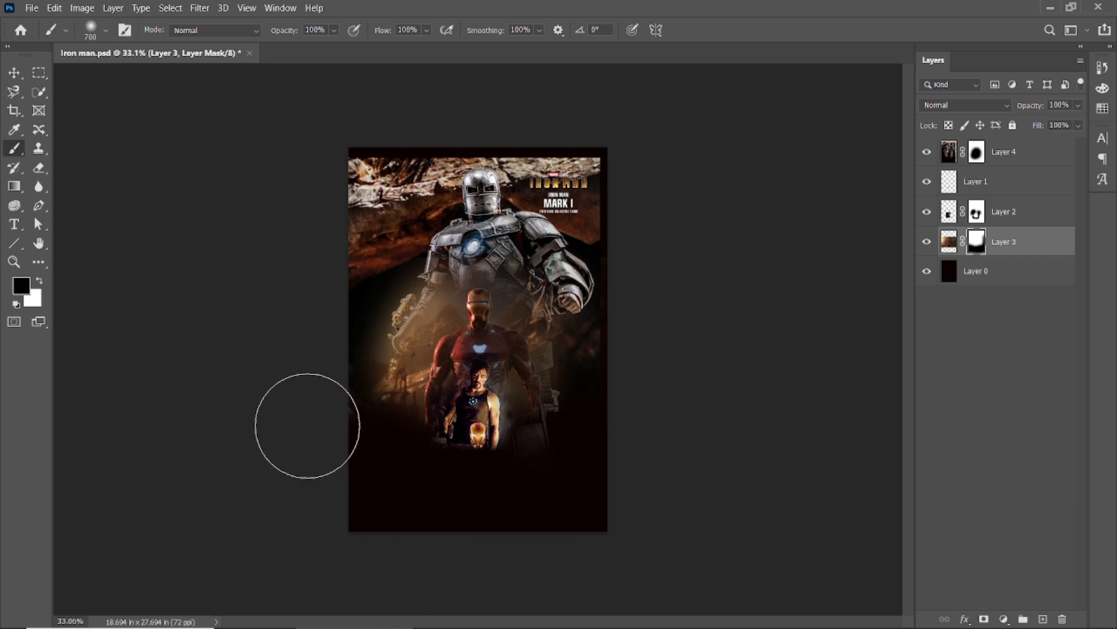
{"action": "mouse_move", "coordinate": [337, 386]}
{"action": "left_mouse_down"}
{"action": "mouse_move", "coordinate": [337, 320]}
{"action": "mouse_move", "coordinate": [358, 384]}
{"action": "left_mouse_up"}
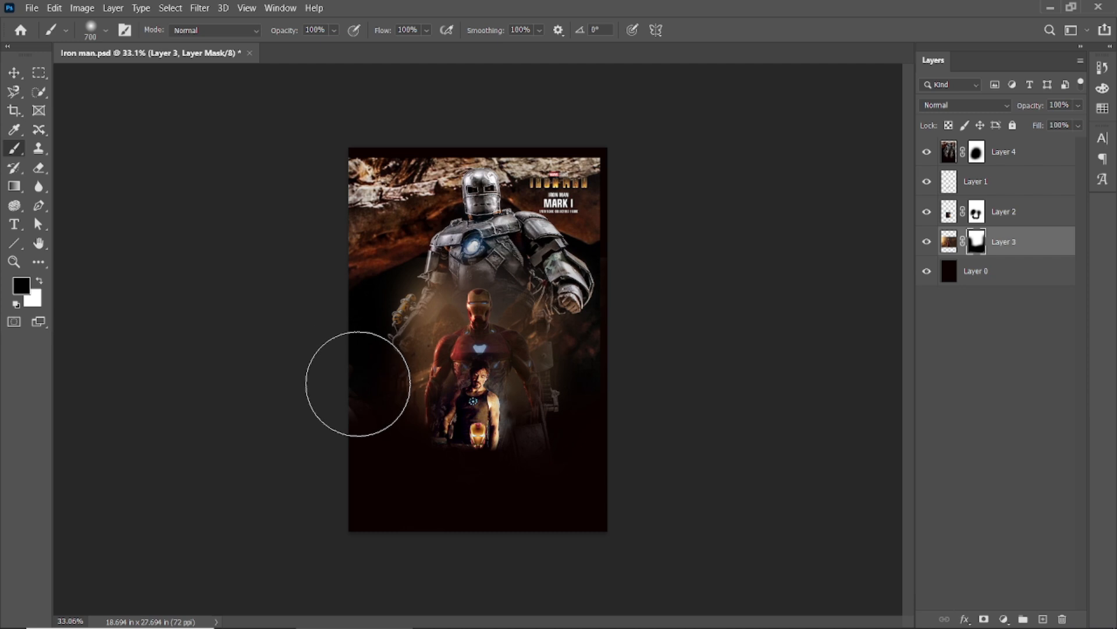
Hide Layer 4, brush black over the upper corners on Layer 3's mask, and show Layer 4 again.
{"action": "left_click", "coordinate": [1023, 149]}
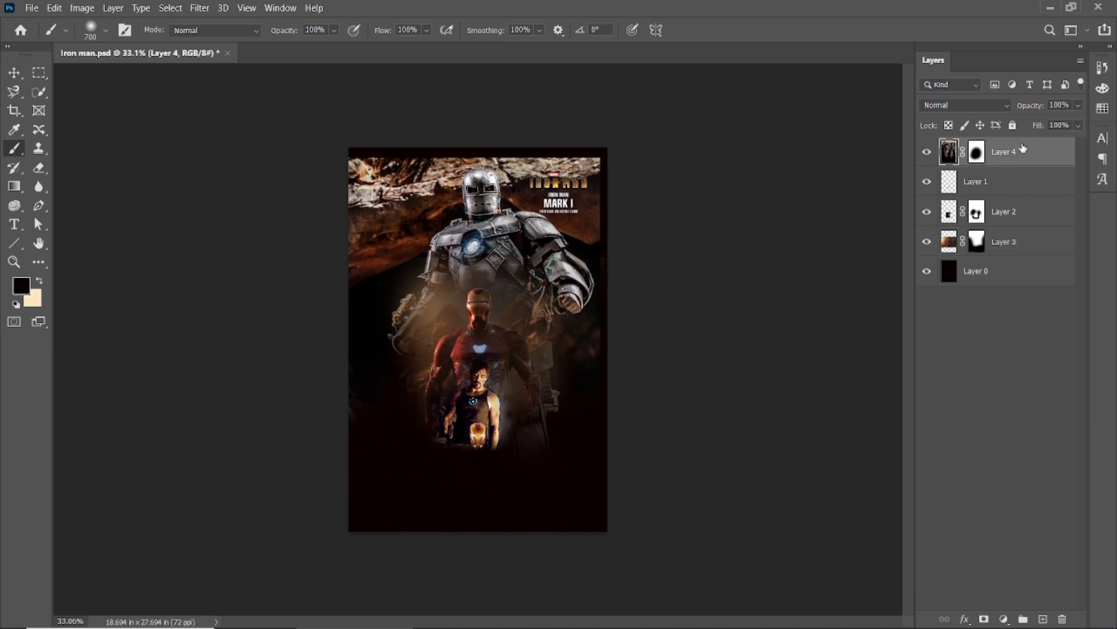
{"action": "left_click", "coordinate": [923, 152]}
{"action": "left_click", "coordinate": [923, 153]}
{"action": "left_click", "coordinate": [922, 153]}
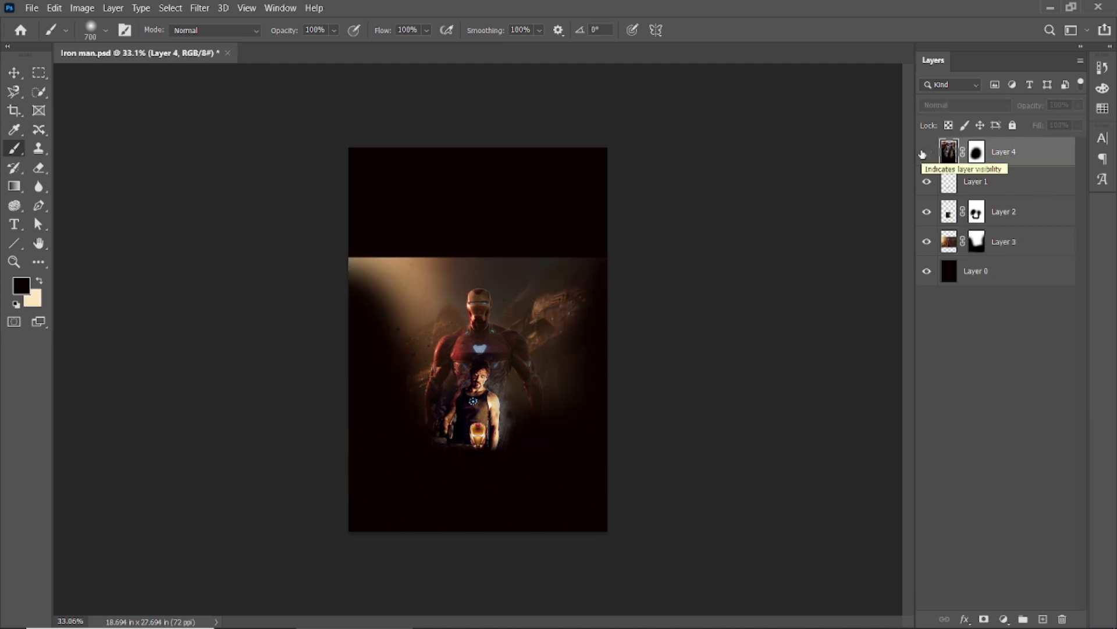
{"action": "left_click", "coordinate": [978, 242]}
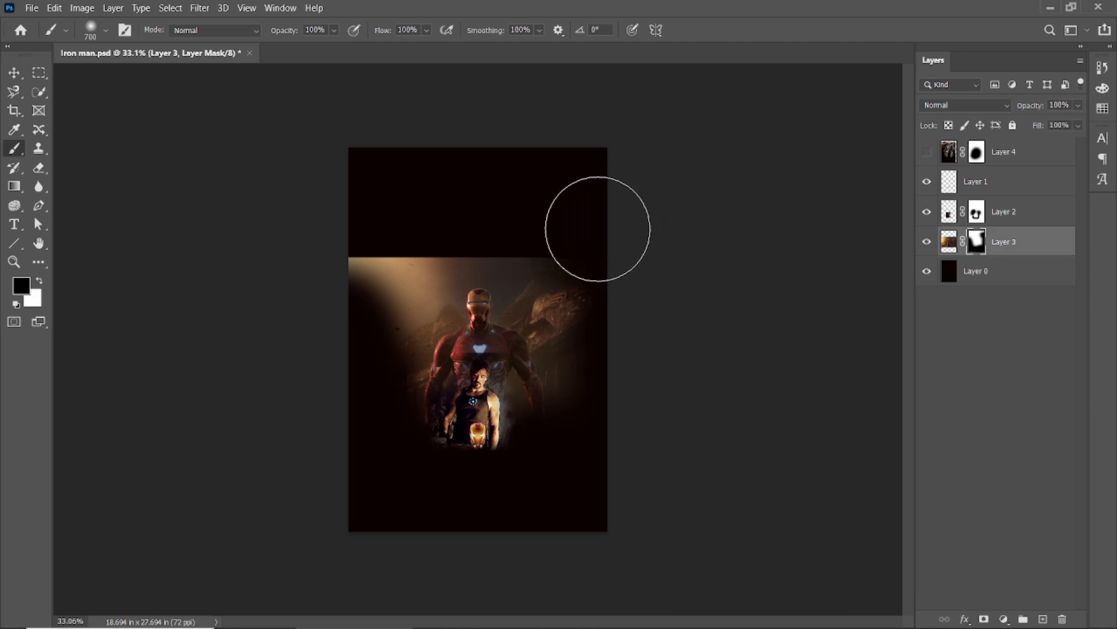
{"action": "mouse_move", "coordinate": [401, 193]}
{"action": "left_mouse_down"}
{"action": "mouse_move", "coordinate": [308, 279]}
{"action": "mouse_move", "coordinate": [380, 234]}
{"action": "mouse_move", "coordinate": [344, 276]}
{"action": "mouse_move", "coordinate": [375, 237]}
{"action": "left_mouse_up"}
{"action": "left_click", "coordinate": [927, 152]}
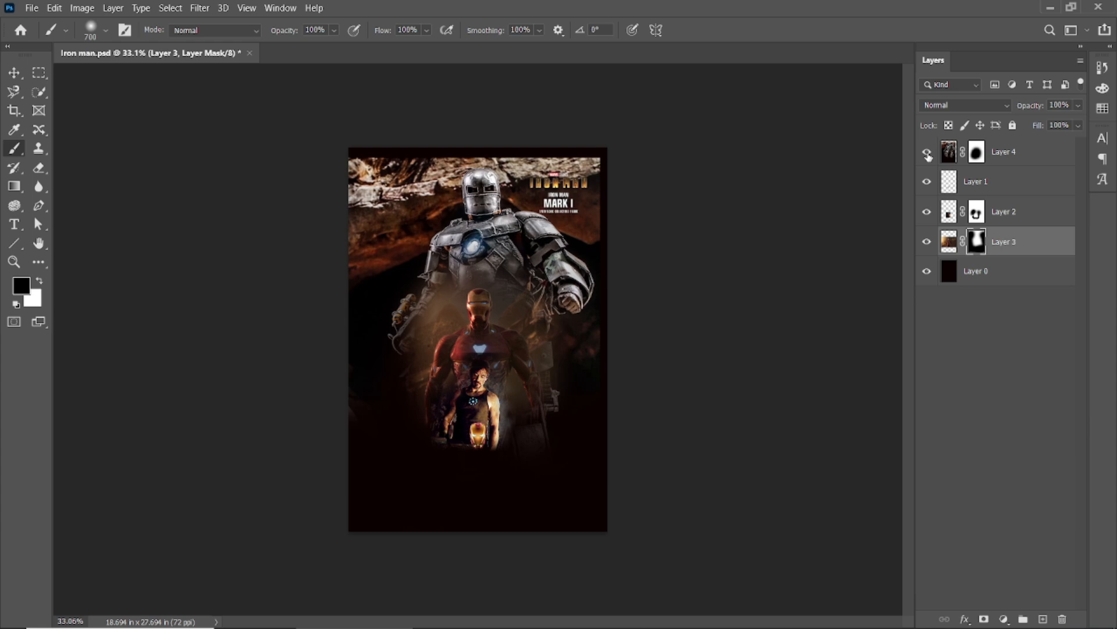
Hide Layer 4 and fade Layer 3's hard upper edge above the red armour with a 150 px black brush on its mask.
{"action": "scroll", "coordinate": [476, 434], "scroll_direction": "up", "scroll_amount": 6}
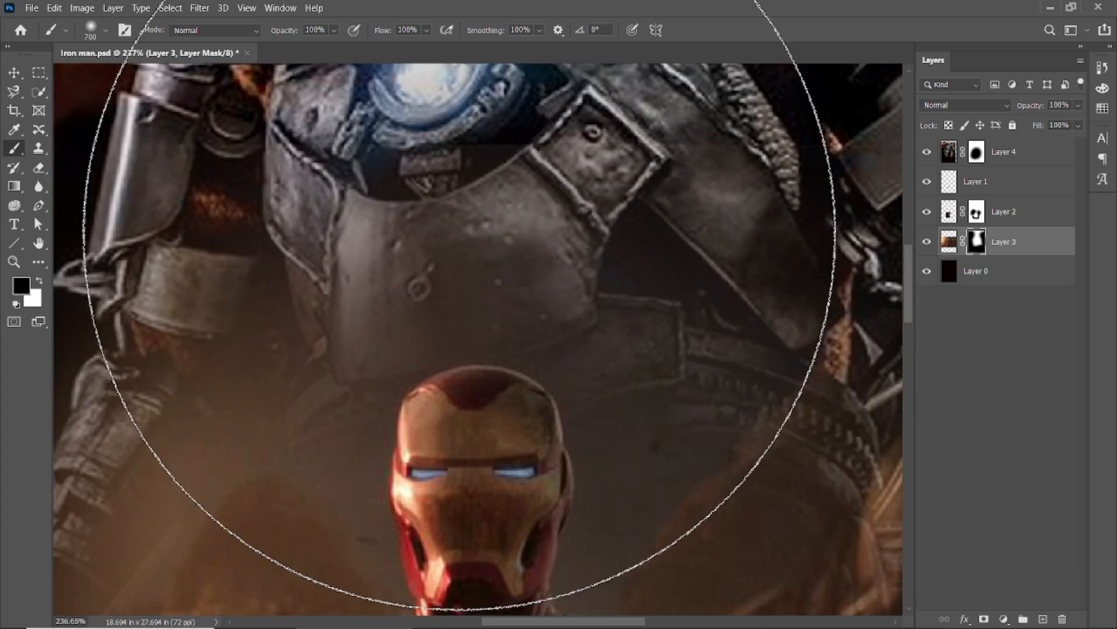
{"action": "left_click", "coordinate": [927, 152]}
{"action": "left_click", "coordinate": [90, 30]}
{"action": "left_click_drag", "start_coordinate": [134, 78], "coordinate": [122, 77]}
{"action": "left_click", "coordinate": [689, 5]}
{"action": "scroll", "coordinate": [495, 142], "scroll_direction": "down", "scroll_amount": 3}
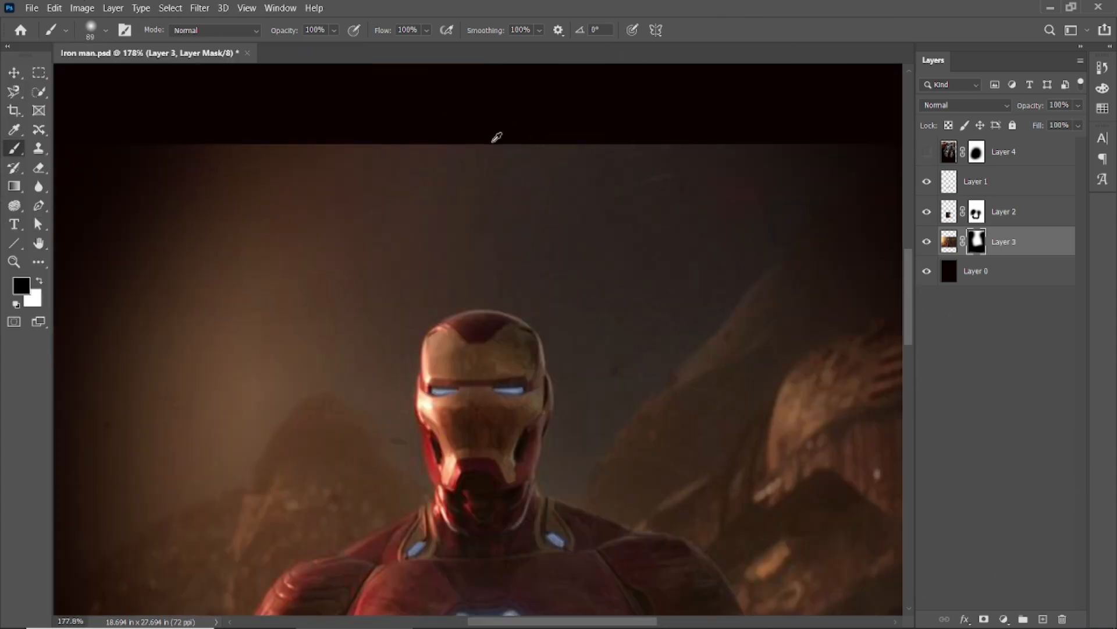
{"action": "scroll", "coordinate": [497, 138], "scroll_direction": "down", "scroll_amount": 1}
{"action": "key", "text": "bracketright"}
{"action": "key", "text": "bracketright"}
{"action": "key", "text": "bracketright"}
{"action": "key", "text": "bracketright"}
{"action": "mouse_move", "coordinate": [282, 123]}
{"action": "left_mouse_down"}
{"action": "mouse_move", "coordinate": [534, 114]}
{"action": "mouse_move", "coordinate": [577, 140]}
{"action": "left_mouse_up"}
{"action": "left_click_drag", "start_coordinate": [655, 187], "coordinate": [516, 269]}
{"action": "left_click_drag", "start_coordinate": [456, 211], "coordinate": [612, 200]}
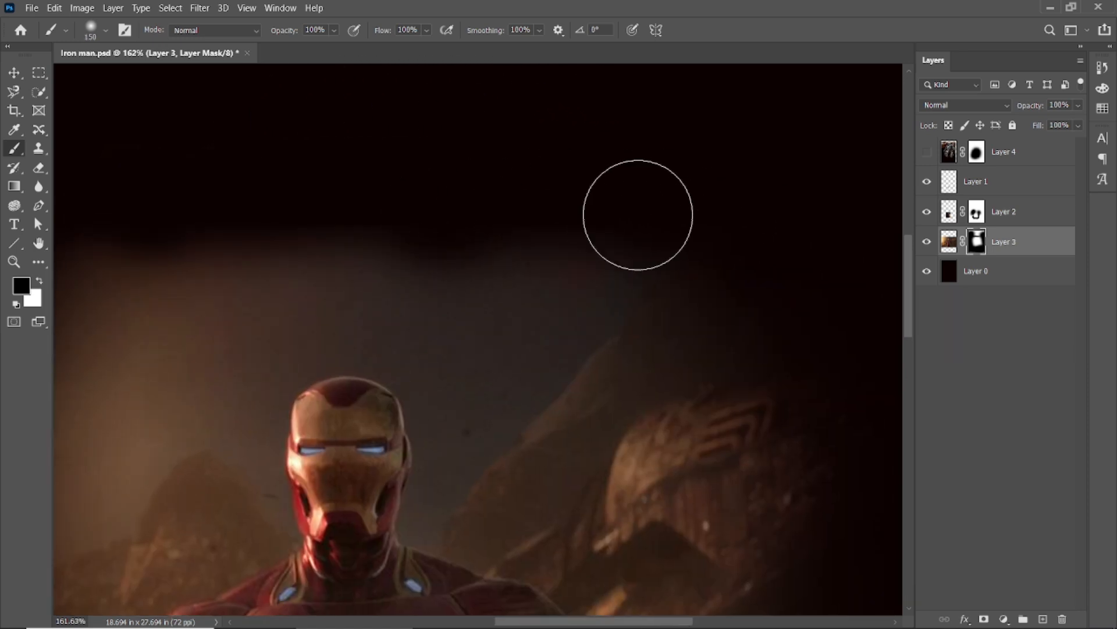
{"action": "left_click_drag", "start_coordinate": [316, 260], "coordinate": [660, 266]}
{"action": "scroll", "coordinate": [488, 362], "scroll_direction": "down", "scroll_amount": 14}
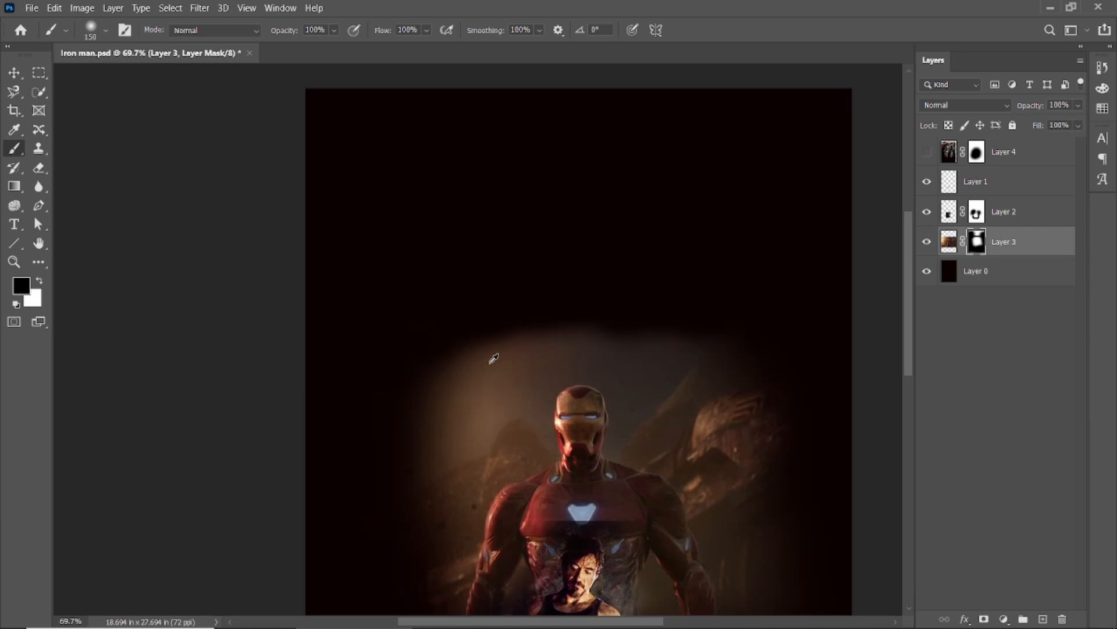
Switch to the Move tool, deselect Layer 3 and make Layer 4 visible again.
{"action": "scroll", "coordinate": [541, 449], "scroll_direction": "up", "scroll_amount": 3}
{"action": "left_click", "coordinate": [13, 72]}
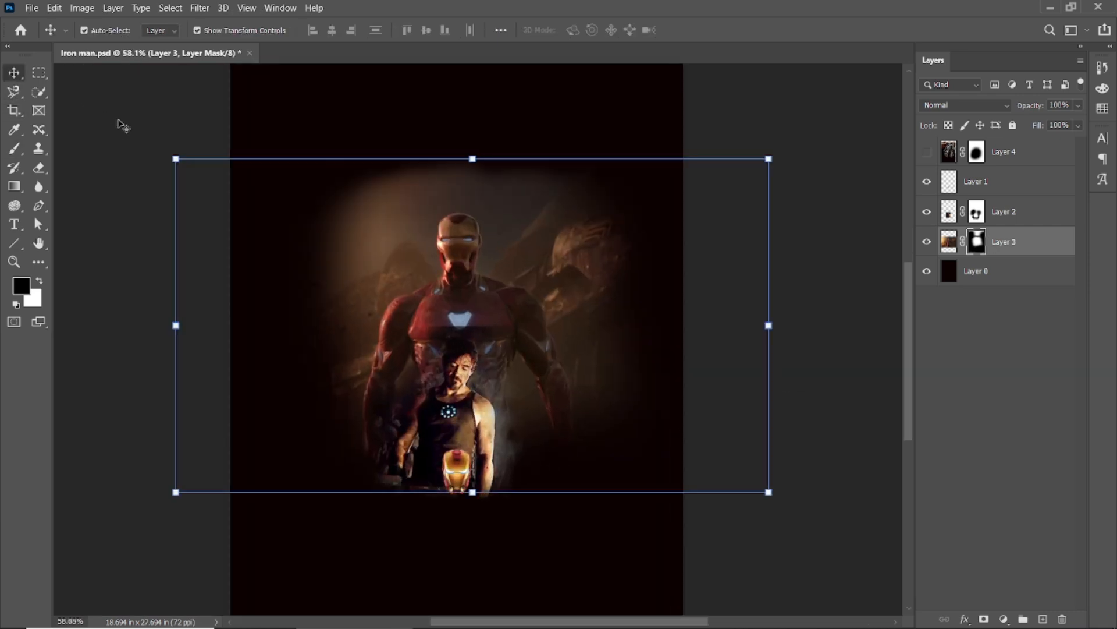
{"action": "left_click", "coordinate": [824, 161]}
{"action": "left_click", "coordinate": [927, 152]}
{"action": "scroll", "coordinate": [524, 338], "scroll_direction": "down", "scroll_amount": 2}
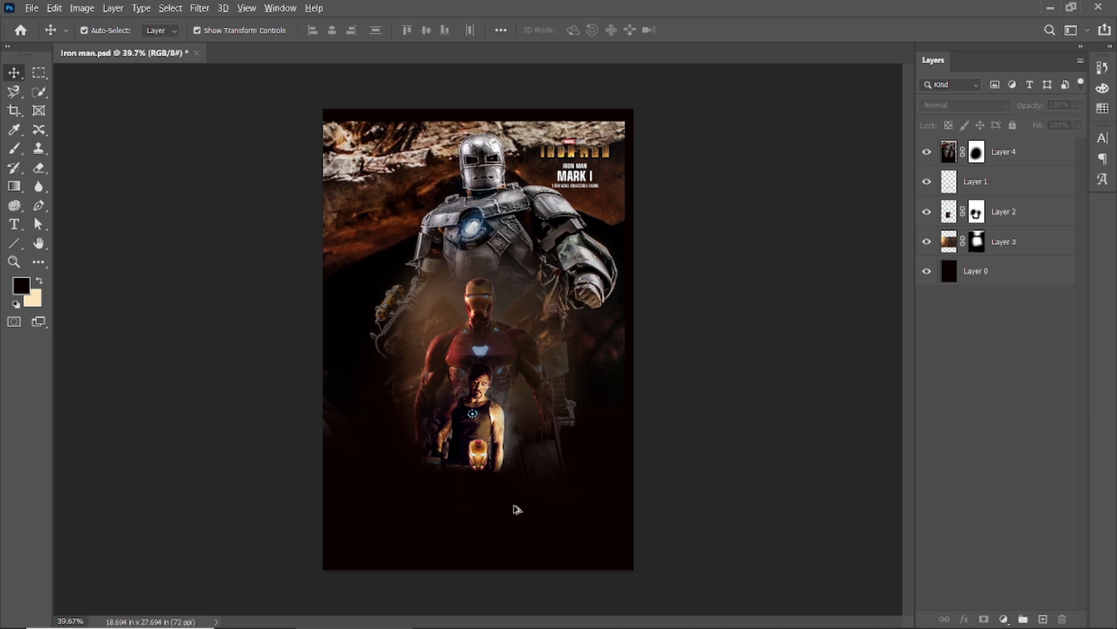
Brush black on Layer 2's mask with a 150 px brush to fade the man photo's lower edge, ending with the Move tool and nothing selected.
{"action": "scroll", "coordinate": [494, 454], "scroll_direction": "up", "scroll_amount": 3}
{"action": "left_click", "coordinate": [457, 386]}
{"action": "left_click", "coordinate": [978, 212]}
{"action": "scroll", "coordinate": [416, 502], "scroll_direction": "up", "scroll_amount": 2}
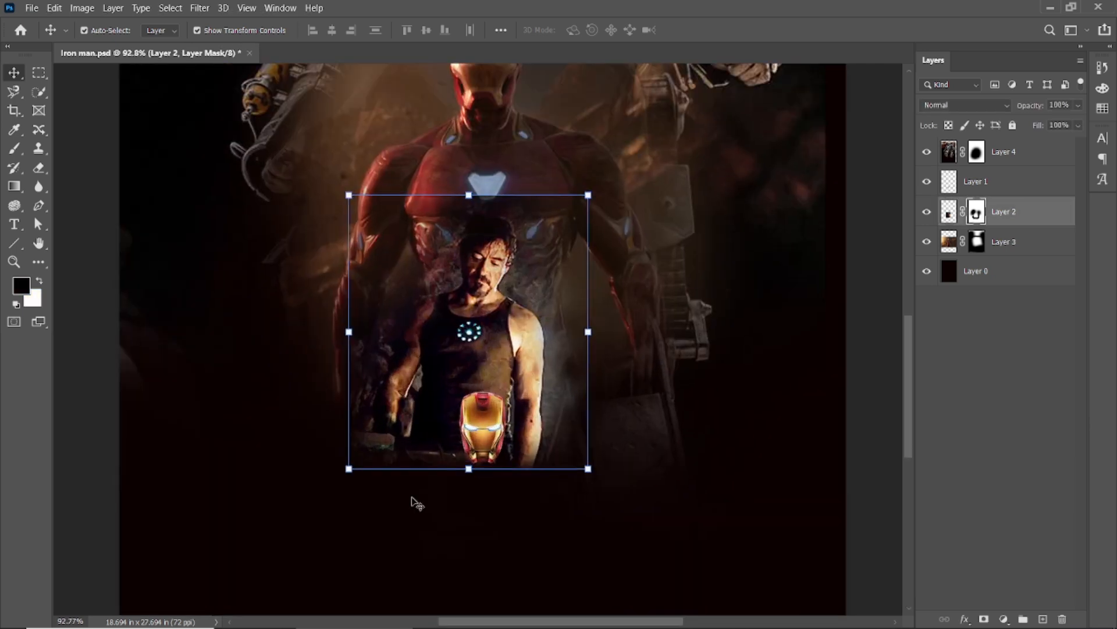
{"action": "left_click", "coordinate": [15, 148]}
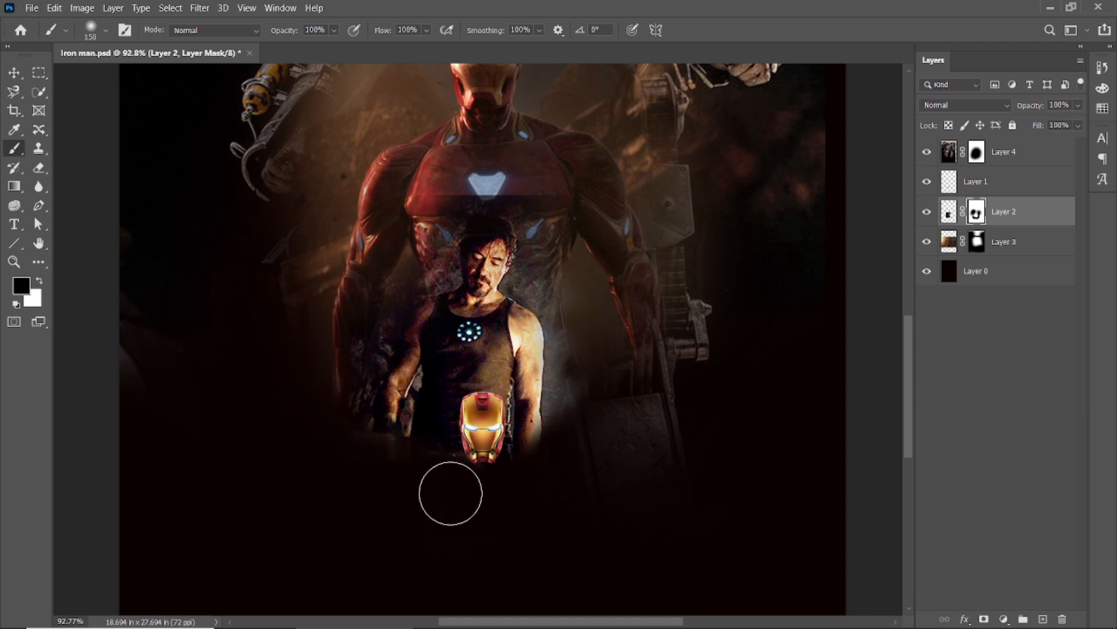
{"action": "scroll", "coordinate": [406, 483], "scroll_direction": "down", "scroll_amount": 7}
{"action": "left_click", "coordinate": [14, 73]}
{"action": "left_click", "coordinate": [221, 195]}
{"action": "scroll", "coordinate": [400, 310], "scroll_direction": "down", "scroll_amount": 3}
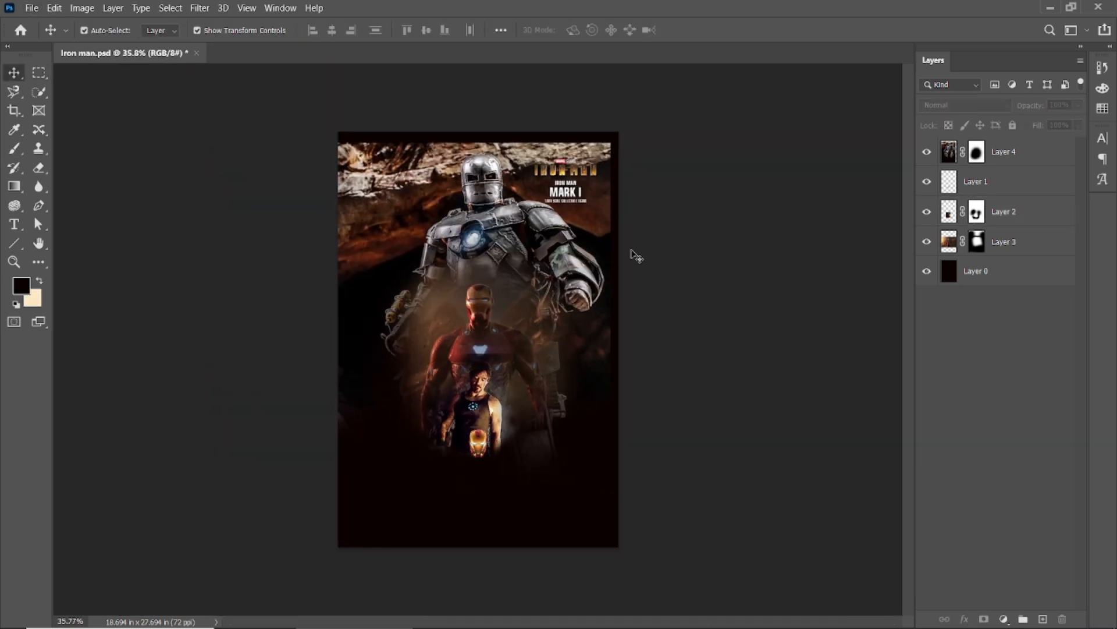
Brush black on Layer 4's mask with a 500 px brush to hide the Mark I leg beside the red armour.
{"action": "scroll", "coordinate": [730, 262], "scroll_direction": "up", "scroll_amount": 3}
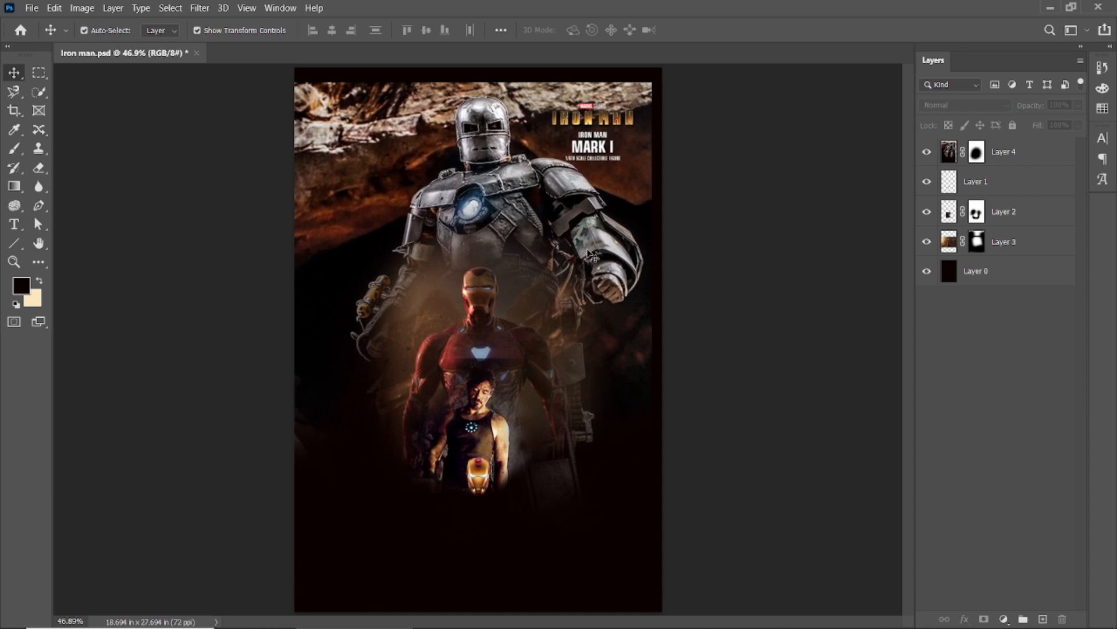
{"action": "left_click", "coordinate": [591, 255]}
{"action": "left_click", "coordinate": [21, 154]}
{"action": "scroll", "coordinate": [580, 375], "scroll_direction": "down", "scroll_amount": 4}
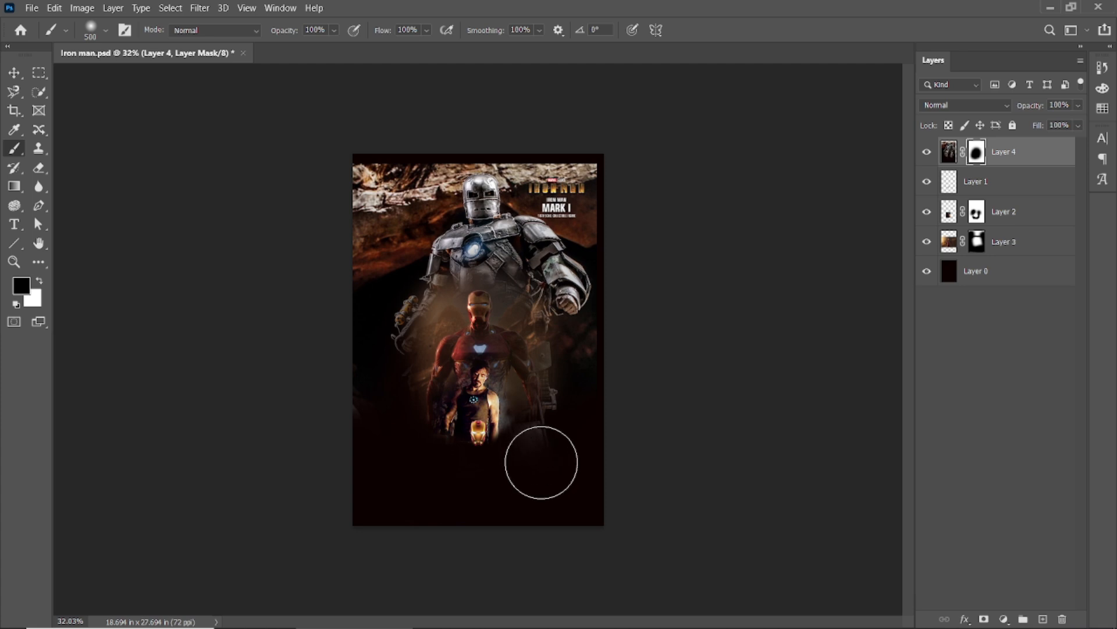
{"action": "scroll", "coordinate": [541, 463], "scroll_direction": "up", "scroll_amount": 8}
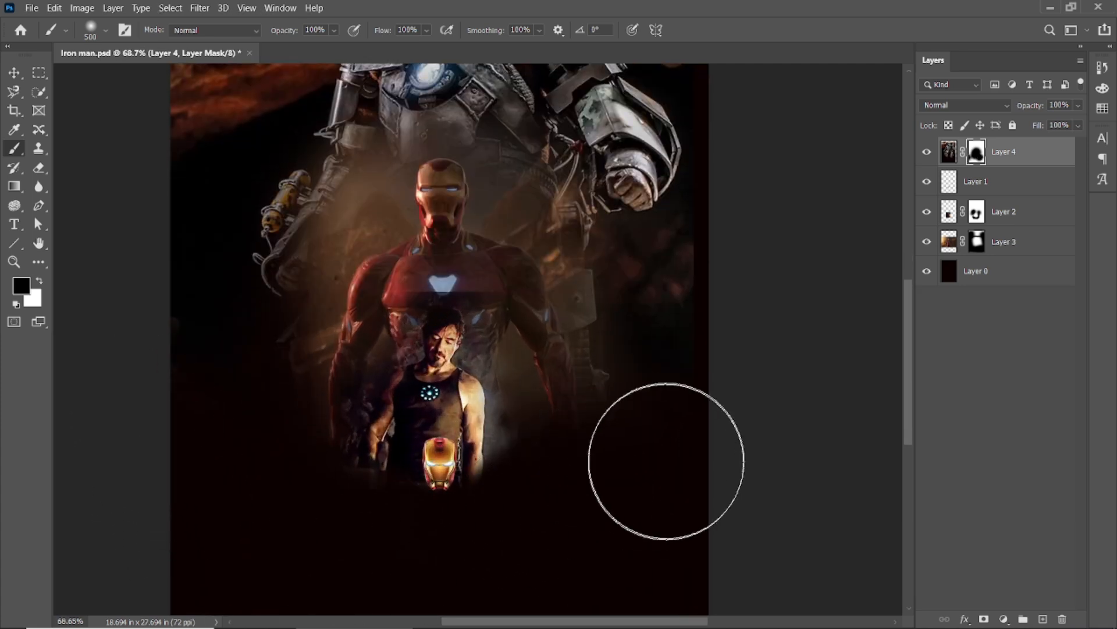
{"action": "scroll", "coordinate": [667, 460], "scroll_direction": "down", "scroll_amount": 2}
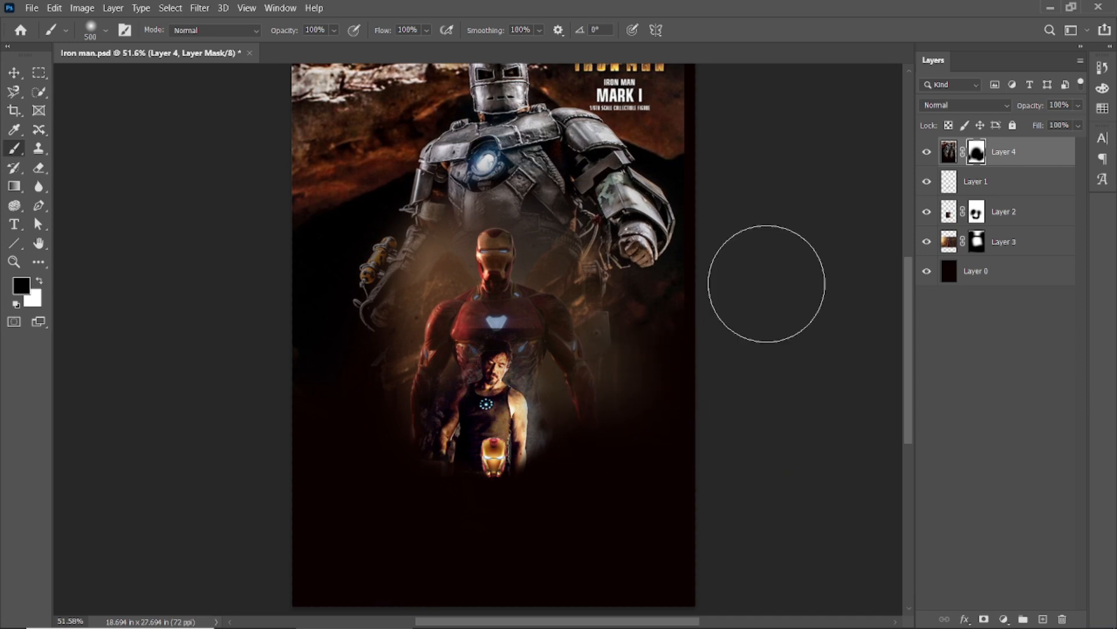
{"action": "left_click", "coordinate": [977, 241]}
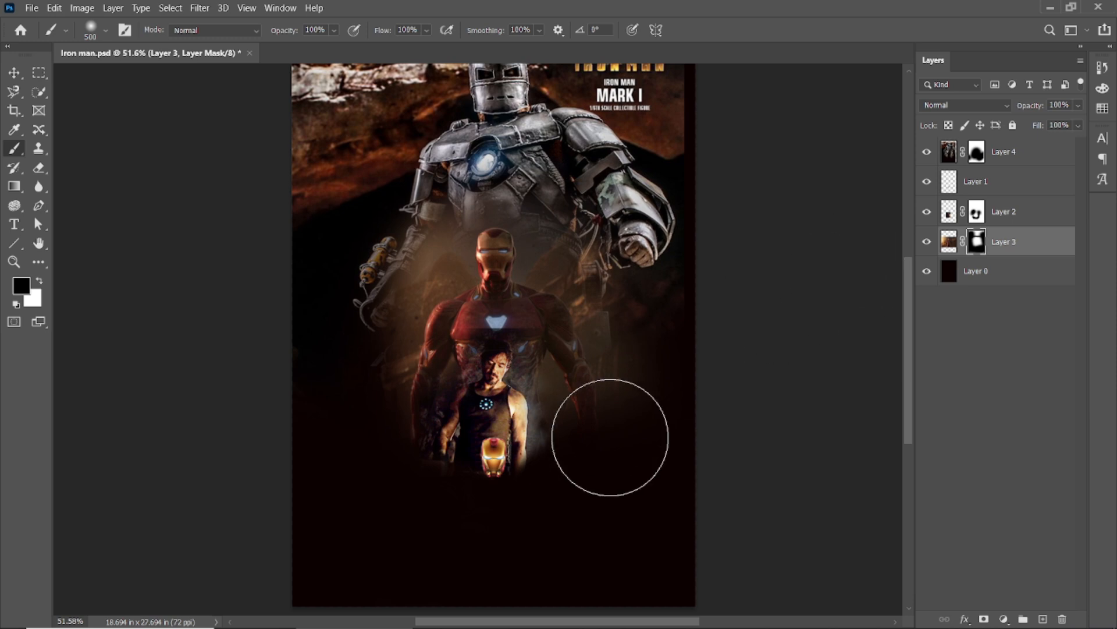
{"action": "left_click", "coordinate": [971, 194]}
{"action": "left_click", "coordinate": [984, 618]}
{"action": "left_click", "coordinate": [606, 416]}
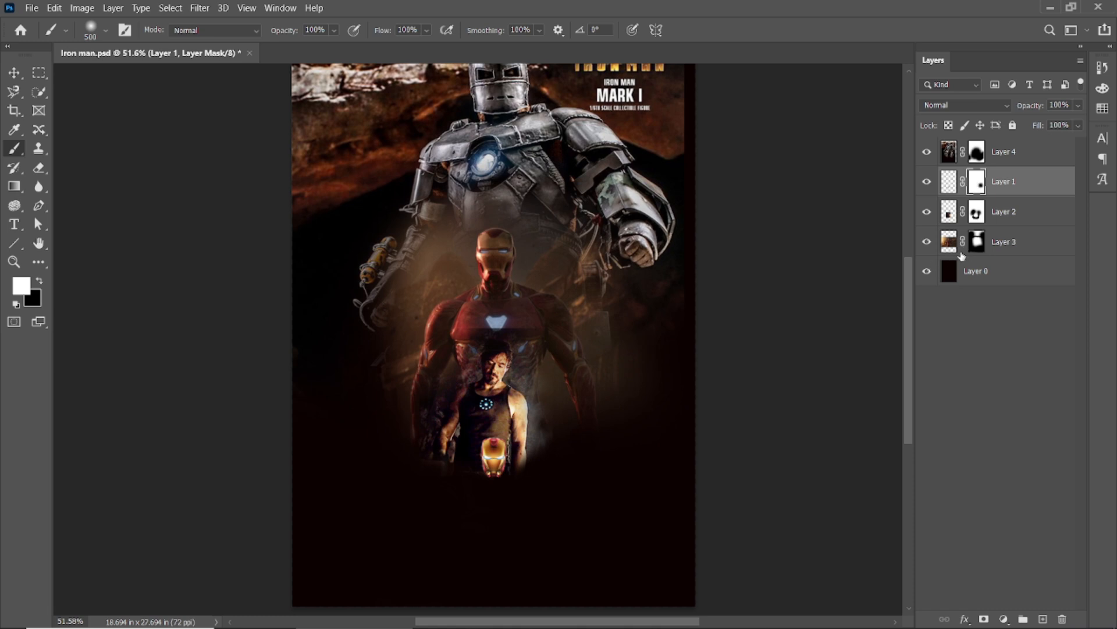
{"action": "key", "text": "ctrl+z"}
{"action": "left_click", "coordinate": [15, 72]}
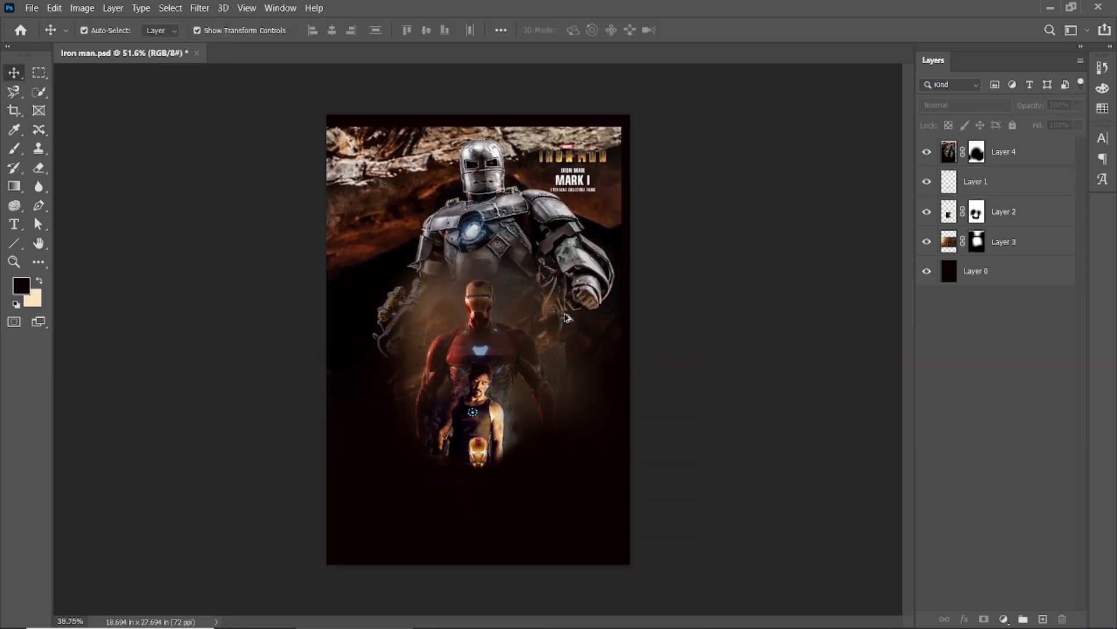
Darken the upper corners of the Mark I image by brushing black on Layer 4's mask, enlarging the brush to 800 px.
{"action": "key", "text": "ctrl+0"}
{"action": "left_click", "coordinate": [931, 156]}
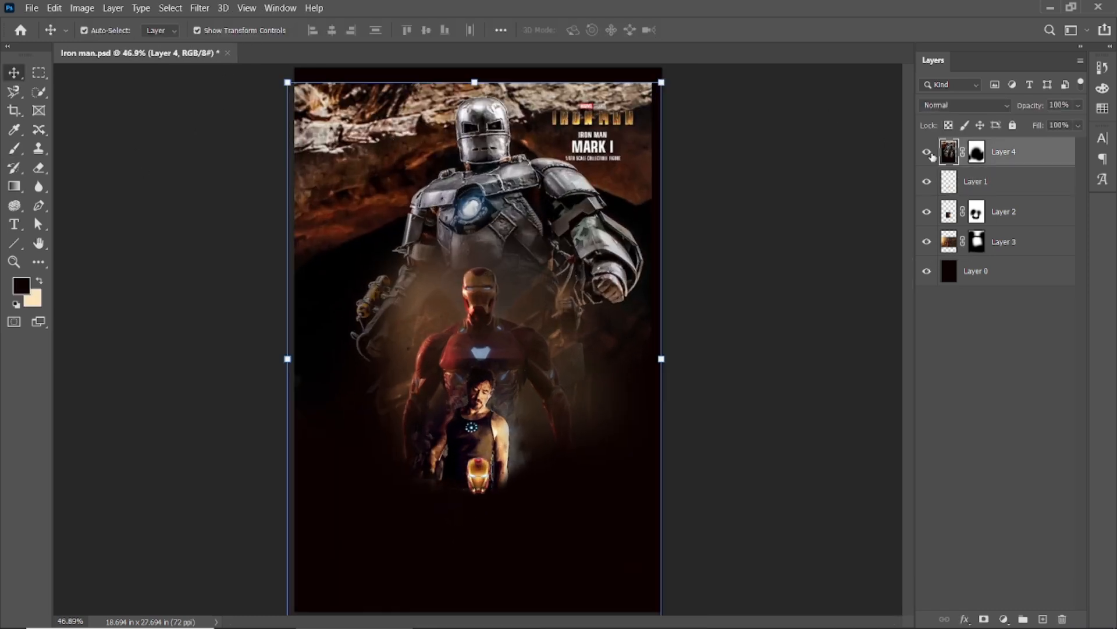
{"action": "left_click", "coordinate": [977, 153]}
{"action": "key", "text": "d"}
{"action": "key", "text": "b"}
{"action": "key", "text": "ctrl+minus"}
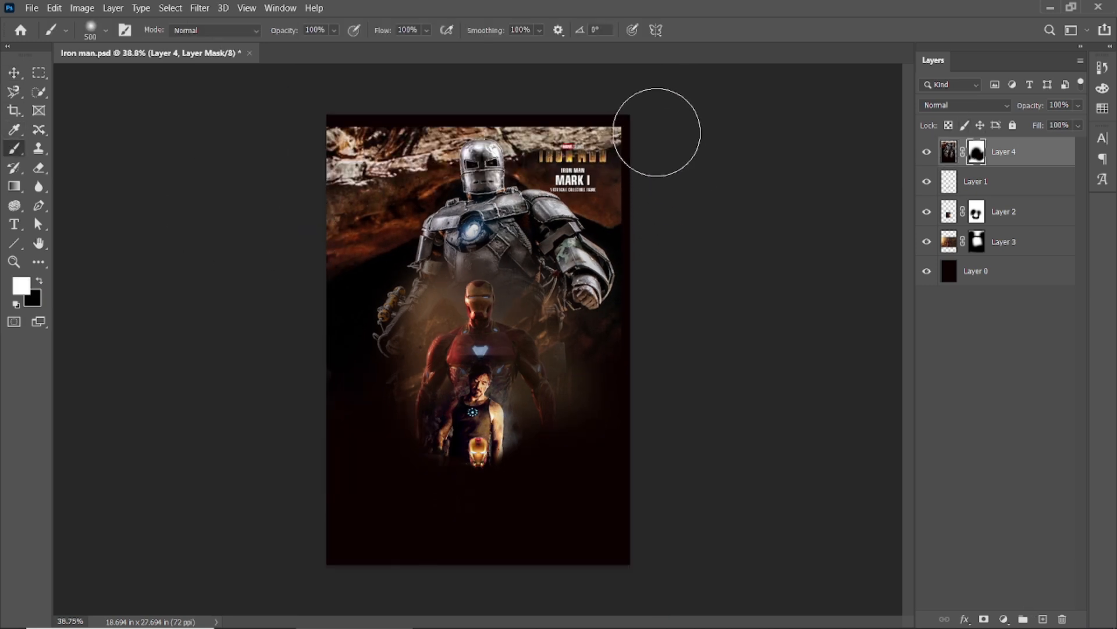
{"action": "left_click", "coordinate": [926, 152]}
{"action": "mouse_move", "coordinate": [288, 154]}
{"action": "left_mouse_down"}
{"action": "mouse_move", "coordinate": [336, 111]}
{"action": "mouse_move", "coordinate": [310, 146]}
{"action": "mouse_move", "coordinate": [302, 256]}
{"action": "mouse_move", "coordinate": [287, 253]}
{"action": "mouse_move", "coordinate": [288, 141]}
{"action": "mouse_move", "coordinate": [325, 87]}
{"action": "left_mouse_up"}
{"action": "key", "text": "bracketright"}
{"action": "left_click_drag", "start_coordinate": [629, 83], "coordinate": [668, 135]}
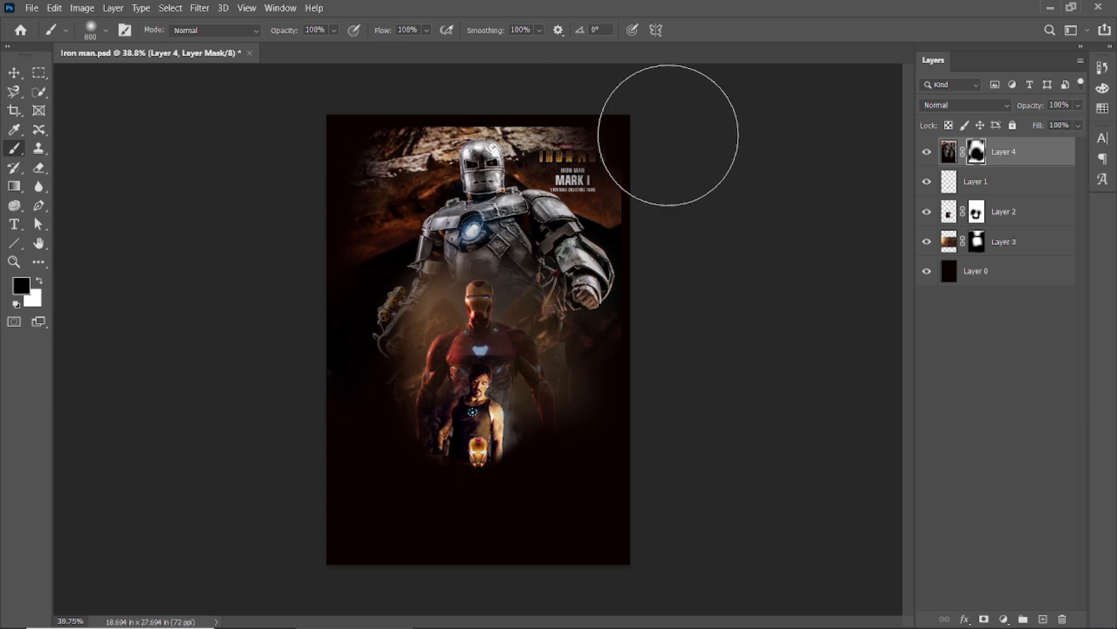
{"action": "left_click", "coordinate": [16, 70]}
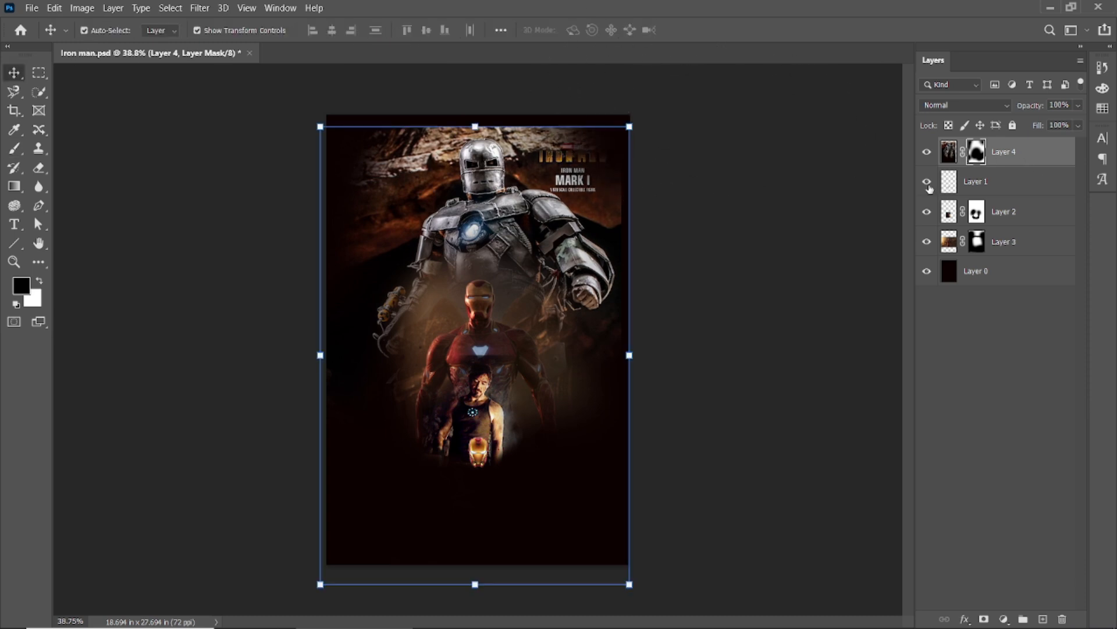
Hide Layers 1, 2 and 3 and disable Layer 4's layer mask to show the full Mark I image.
{"action": "left_click_drag", "start_coordinate": [929, 187], "coordinate": [923, 277]}
{"action": "left_click", "coordinate": [977, 152], "text": "ctrl"}
{"action": "key", "text": "ctrl+d"}
{"action": "left_click", "coordinate": [977, 151], "text": "shift"}
{"action": "key", "text": "ctrl+plus"}
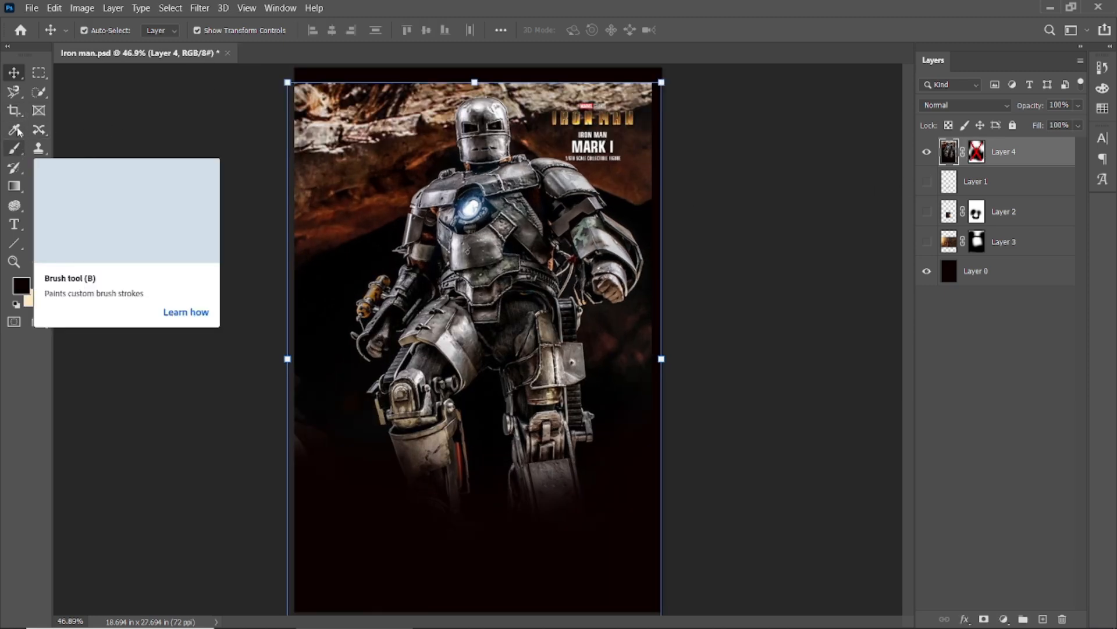
Select the Mark I armour on Layer 4's image with the Quick Selection tool.
{"action": "key", "text": "w"}
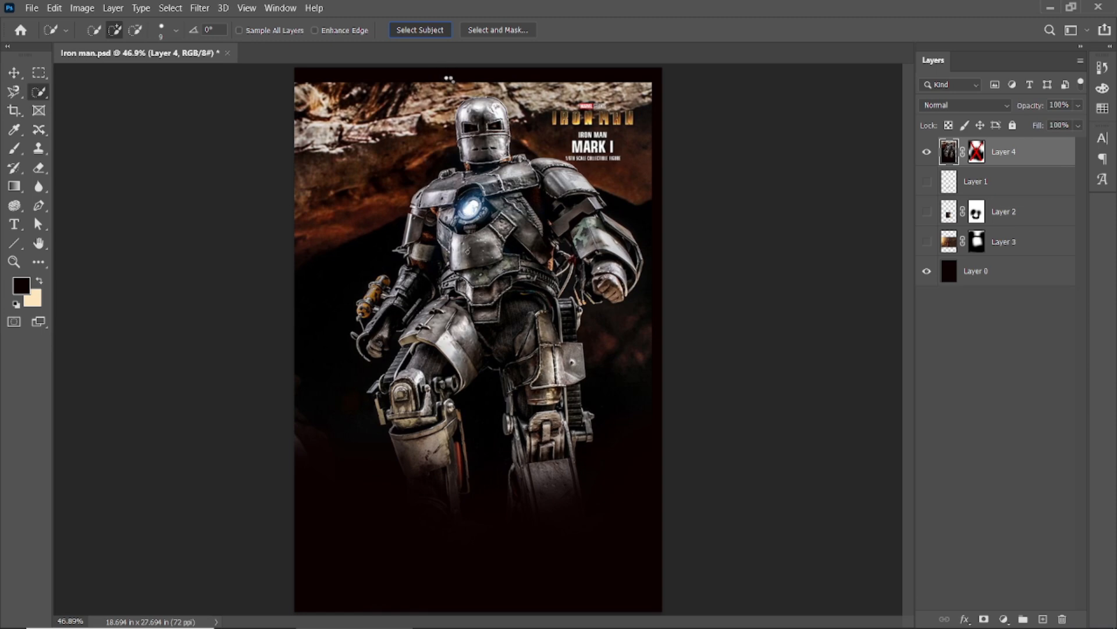
{"action": "scroll", "coordinate": [448, 79], "scroll_direction": "up", "scroll_amount": 5}
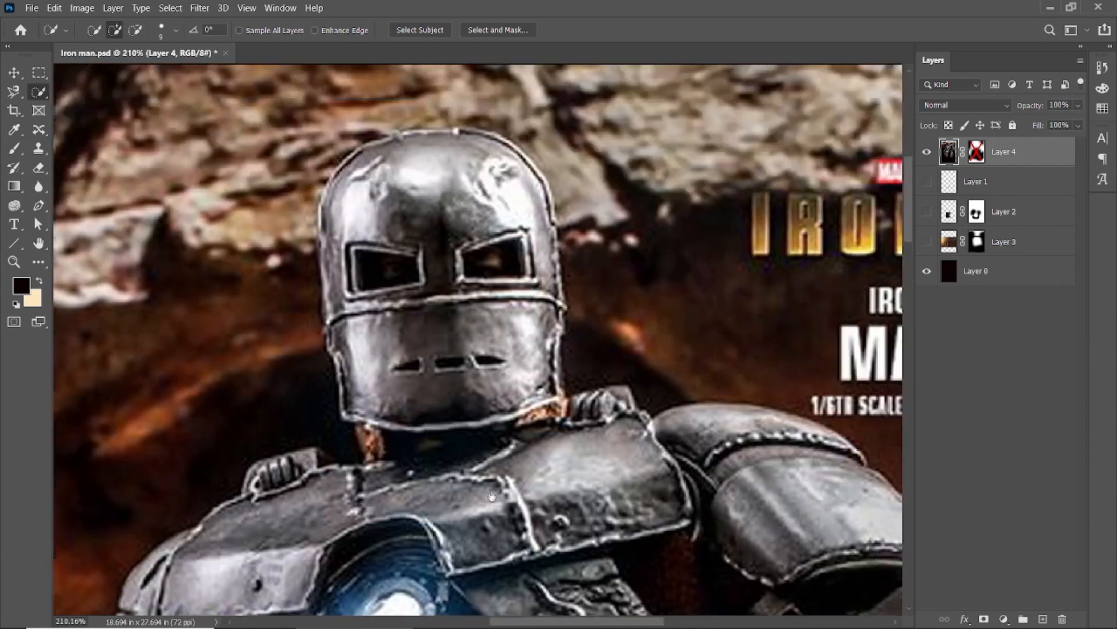
{"action": "scroll", "coordinate": [492, 497], "scroll_direction": "up", "scroll_amount": 2}
{"action": "scroll", "coordinate": [491, 497], "scroll_direction": "up", "scroll_amount": 5}
{"action": "scroll", "coordinate": [349, 523], "scroll_direction": "down", "scroll_amount": 6}
{"action": "scroll", "coordinate": [289, 552], "scroll_direction": "up", "scroll_amount": 4}
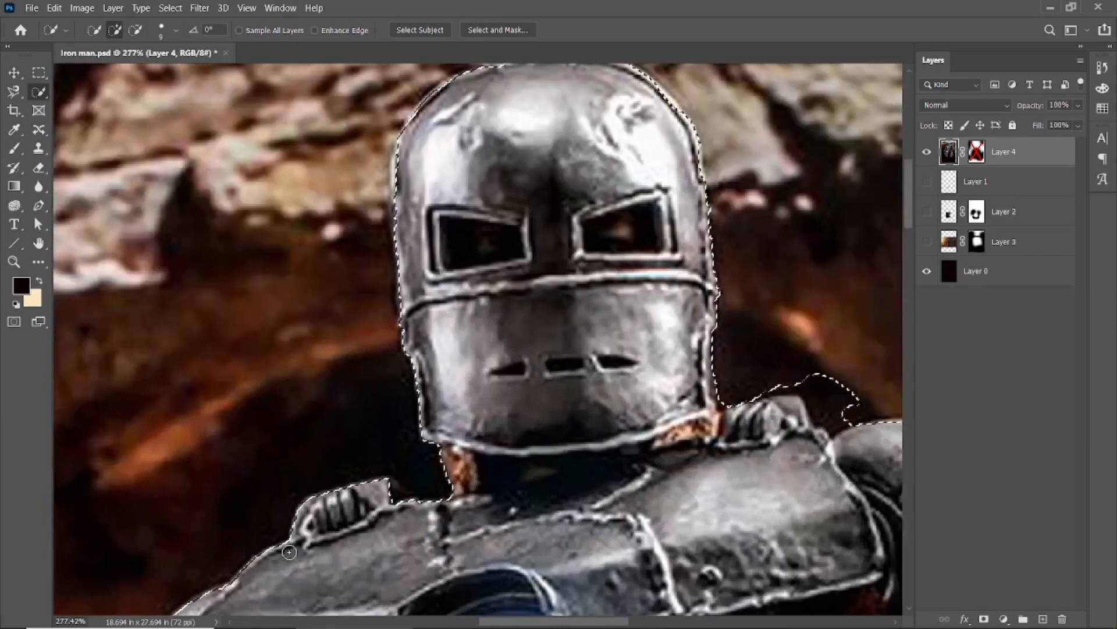
{"action": "scroll", "coordinate": [290, 552], "scroll_direction": "down", "scroll_amount": 4}
{"action": "scroll", "coordinate": [553, 454], "scroll_direction": "up", "scroll_amount": 4}
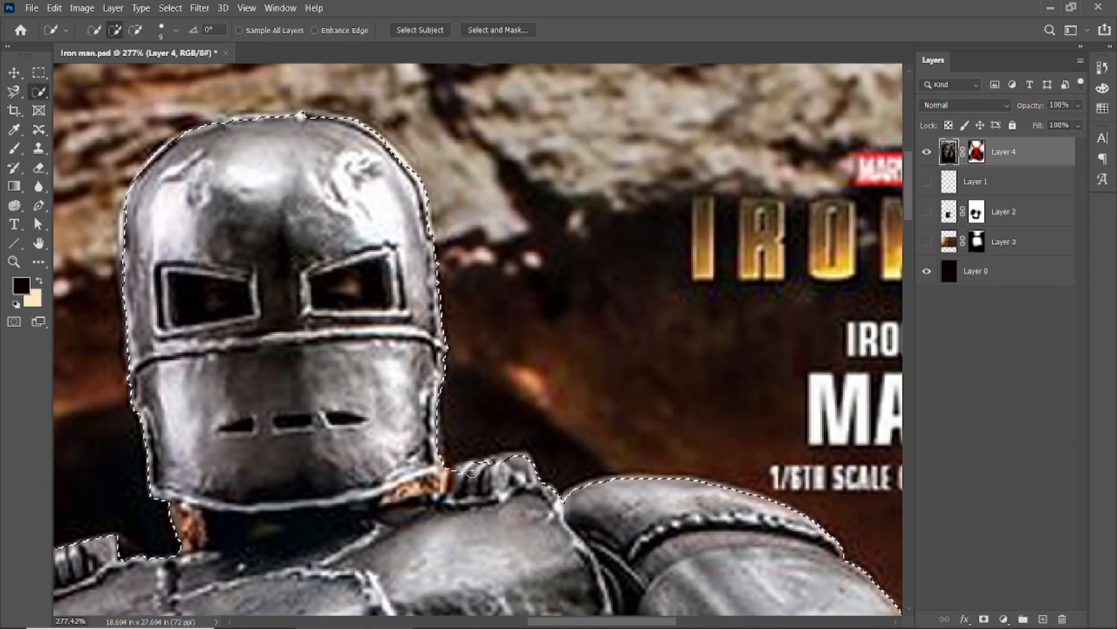
Refine the armour selection along the shoulder and the top of the helmet.
{"action": "scroll", "coordinate": [420, 416], "scroll_direction": "down", "scroll_amount": 1}
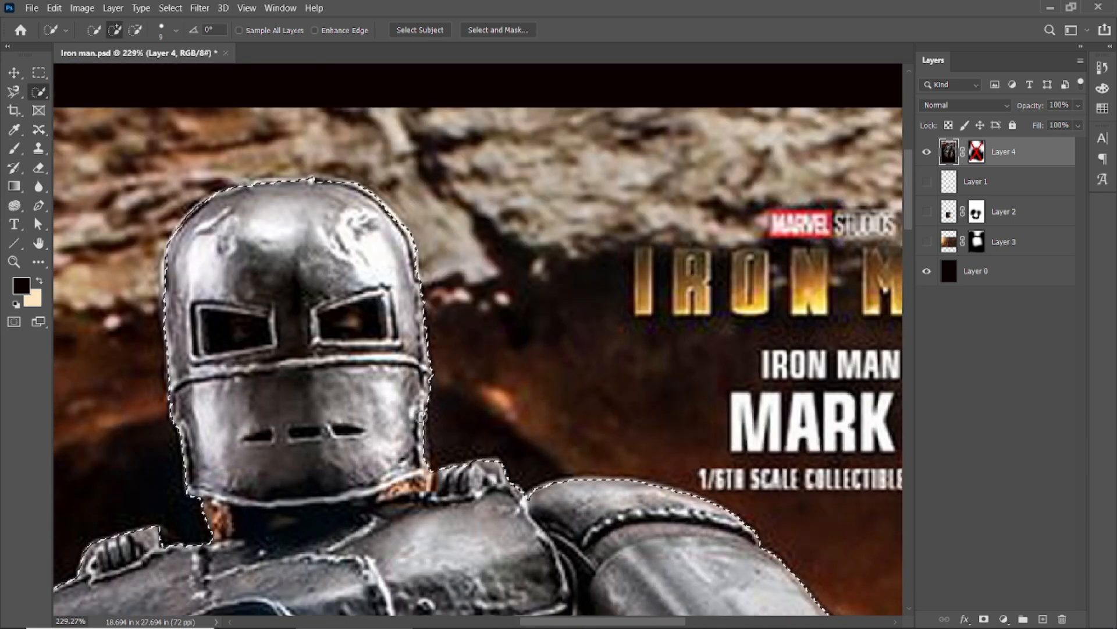
{"action": "scroll", "coordinate": [421, 416], "scroll_direction": "up", "scroll_amount": 5}
{"action": "mouse_move", "coordinate": [428, 369]}
{"action": "left_mouse_down"}
{"action": "mouse_move", "coordinate": [372, 367]}
{"action": "mouse_move", "coordinate": [449, 341]}
{"action": "left_mouse_up"}
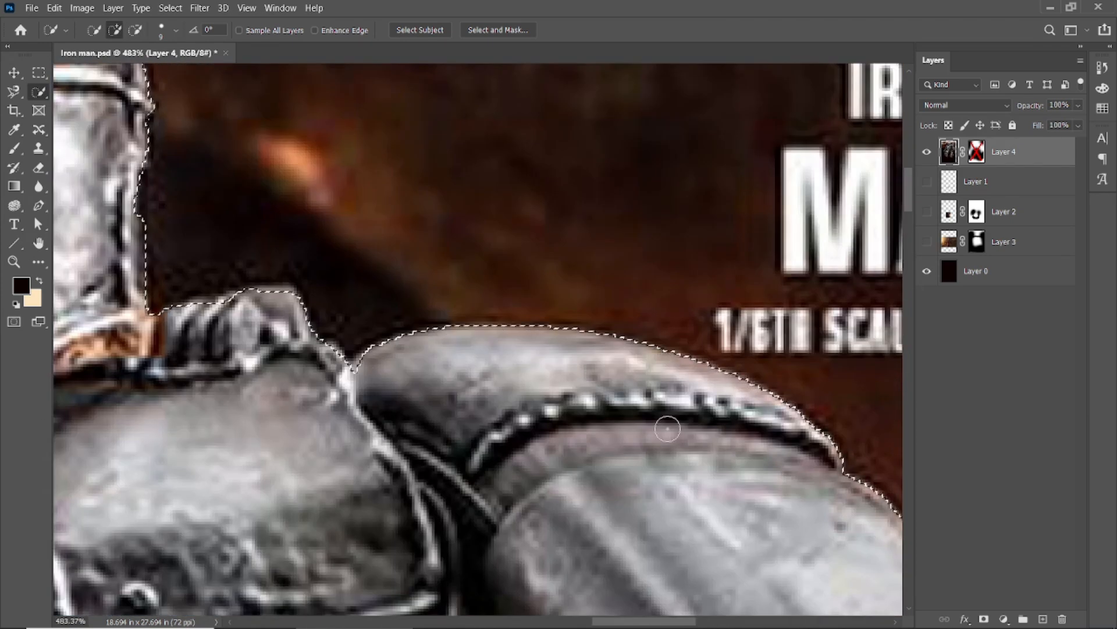
{"action": "scroll", "coordinate": [668, 429], "scroll_direction": "down", "scroll_amount": 8}
{"action": "scroll", "coordinate": [279, 304], "scroll_direction": "up", "scroll_amount": 9}
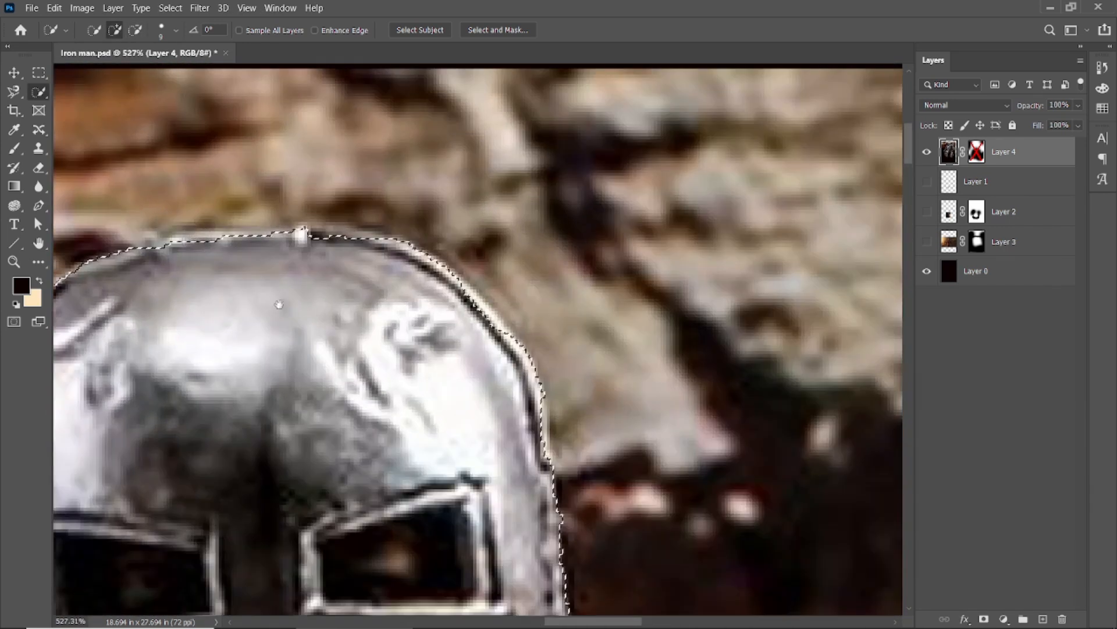
{"action": "left_click_drag", "start_coordinate": [278, 304], "coordinate": [584, 255]}
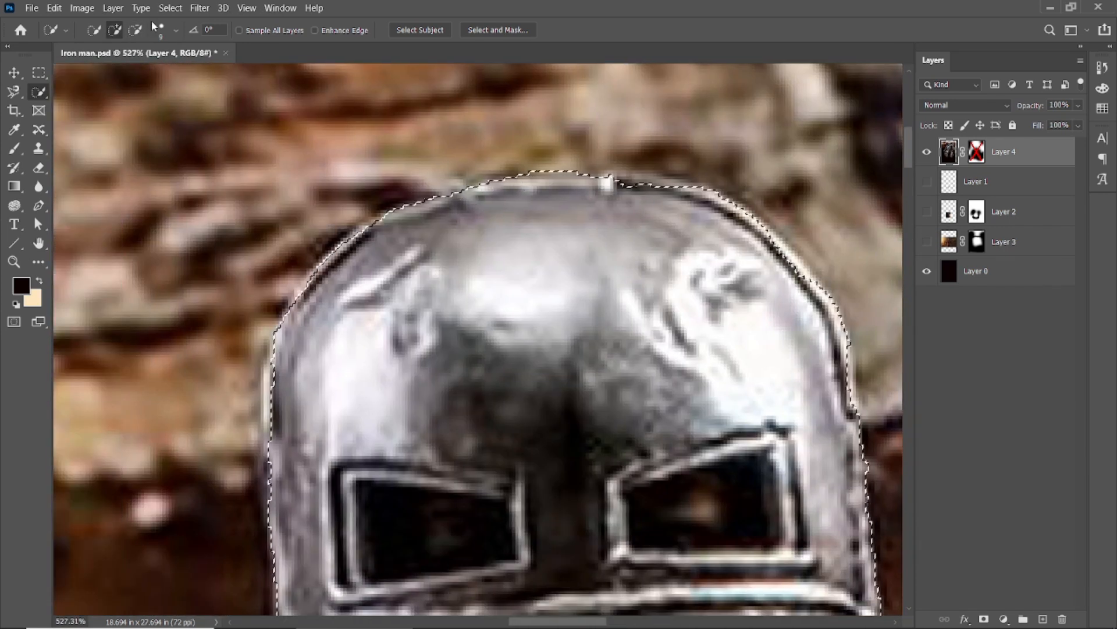
Expand the armour selection by 1 pixel and apply Feather to it.
{"action": "left_click", "coordinate": [113, 7]}
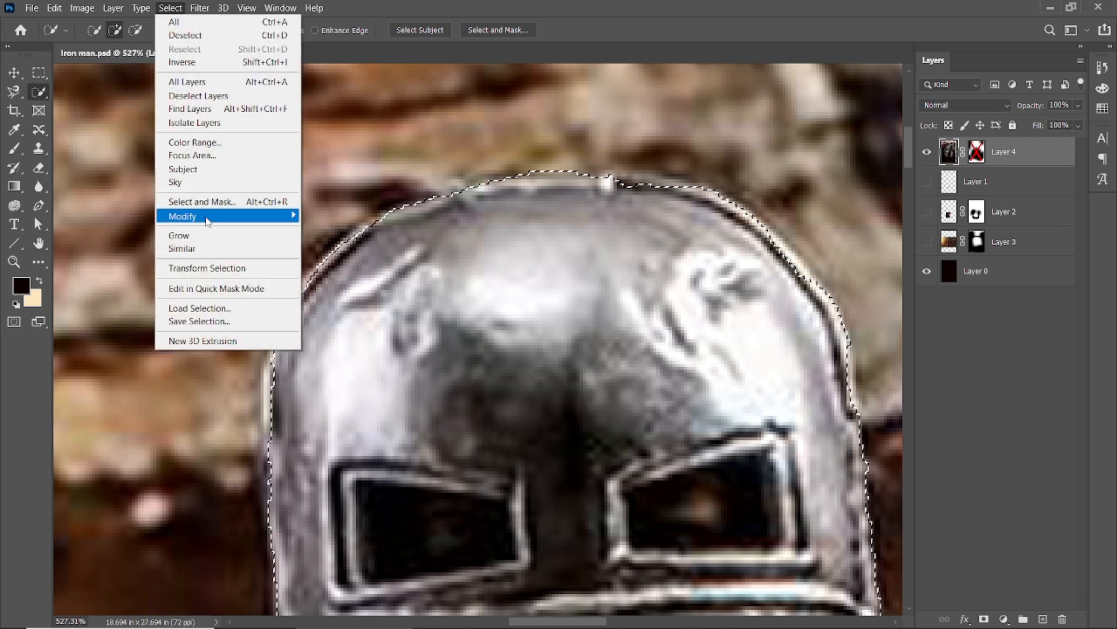
{"action": "mouse_move", "coordinate": [207, 221]}
{"action": "left_click", "coordinate": [333, 244]}
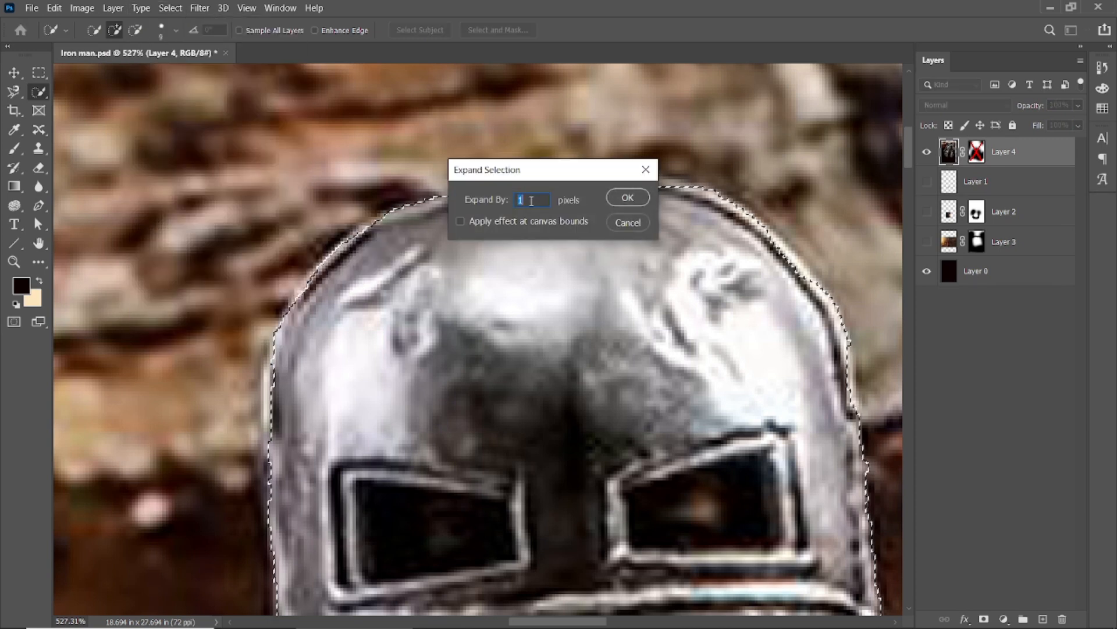
{"action": "key", "text": "Return"}
{"action": "left_click", "coordinate": [170, 8]}
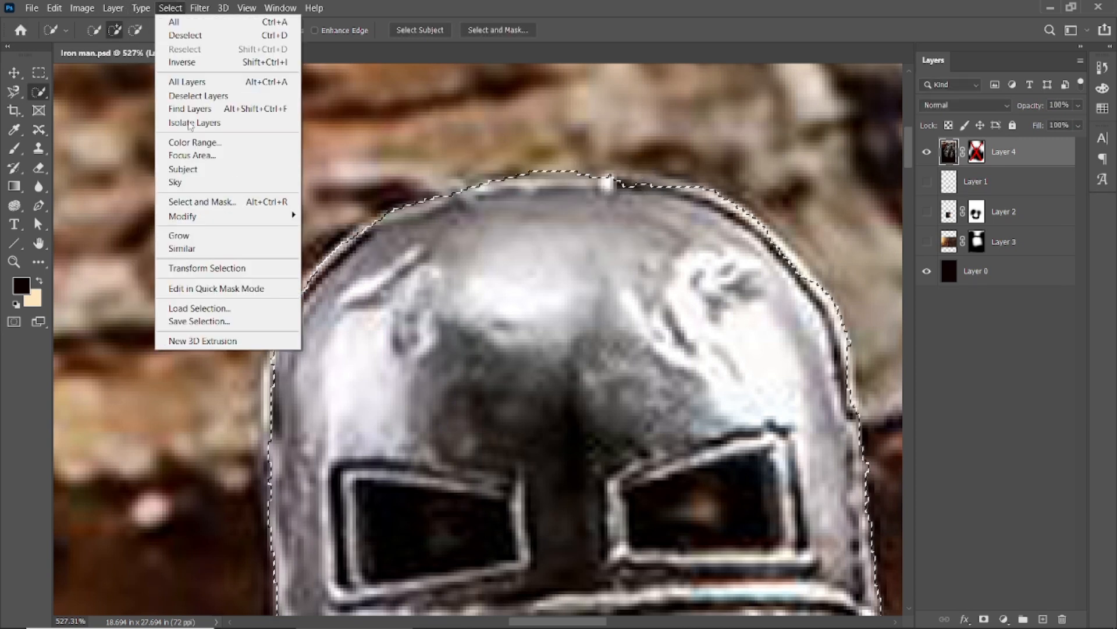
{"action": "mouse_move", "coordinate": [216, 223]}
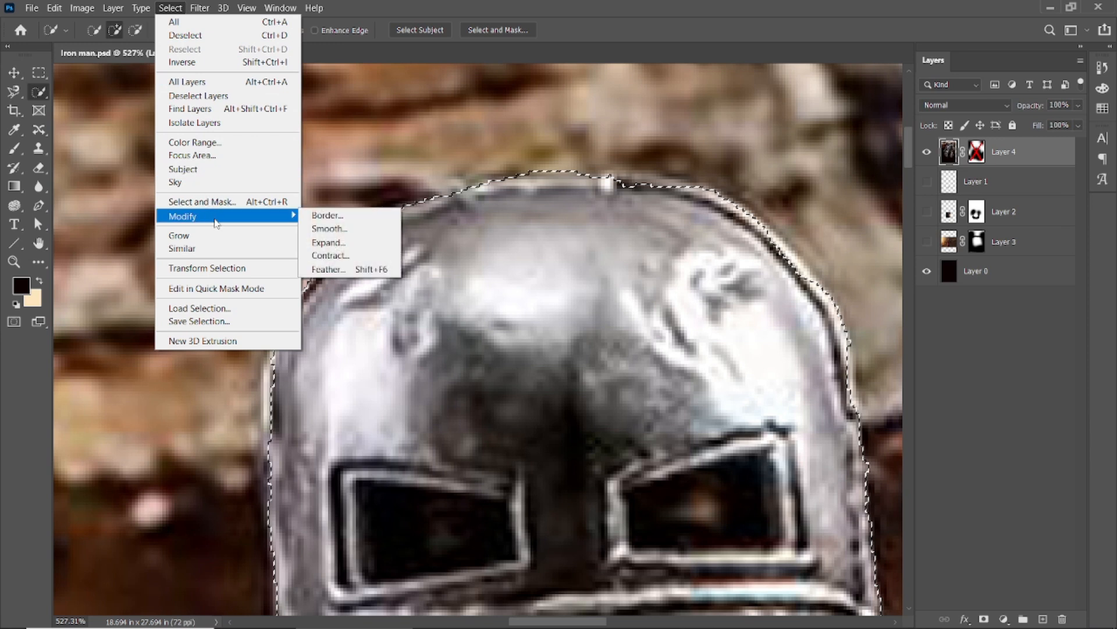
{"action": "left_click", "coordinate": [326, 269]}
{"action": "left_click", "coordinate": [467, 227]}
Check the selection down to the legs and duplicate Layer 4 with the armour selection kept active.
{"action": "scroll", "coordinate": [544, 282], "scroll_direction": "down", "scroll_amount": 5}
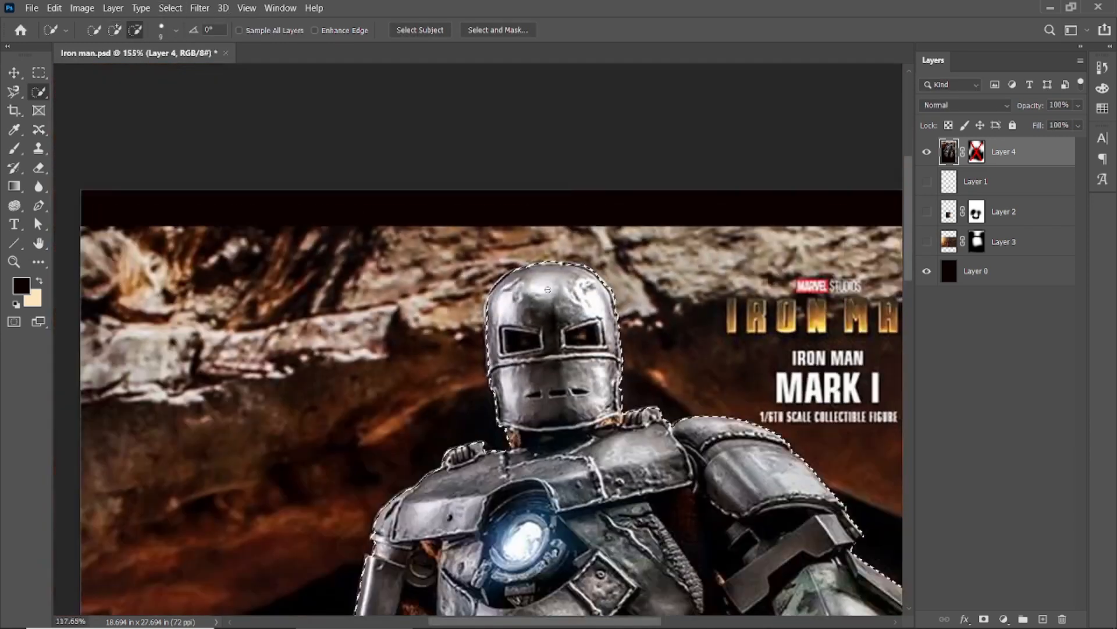
{"action": "scroll", "coordinate": [548, 289], "scroll_direction": "down", "scroll_amount": 6}
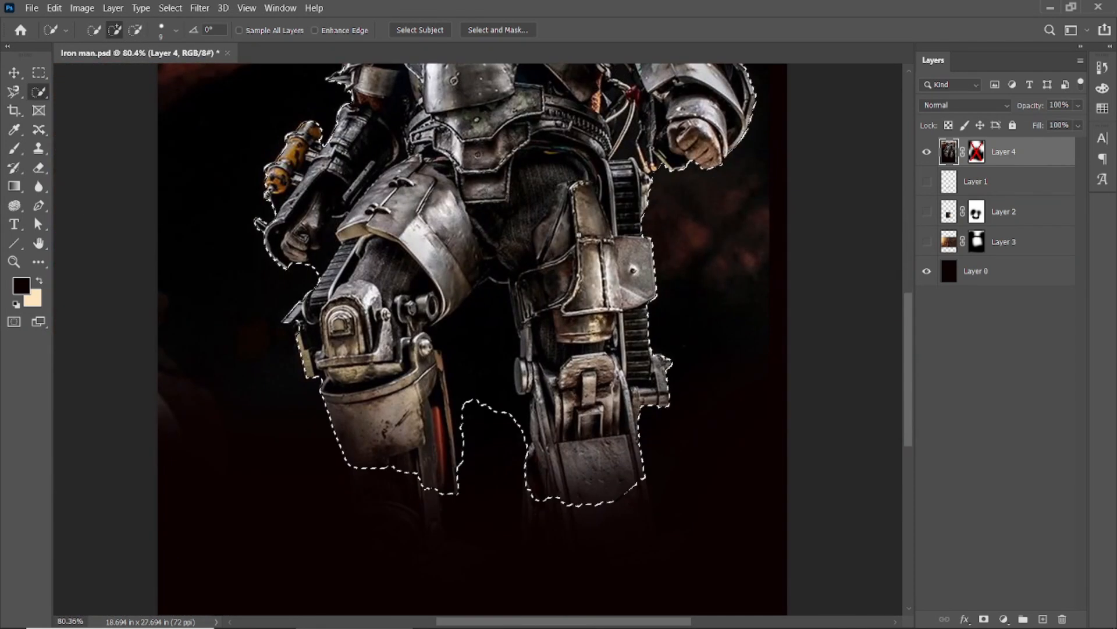
{"action": "scroll", "coordinate": [548, 289], "scroll_direction": "down", "scroll_amount": 4}
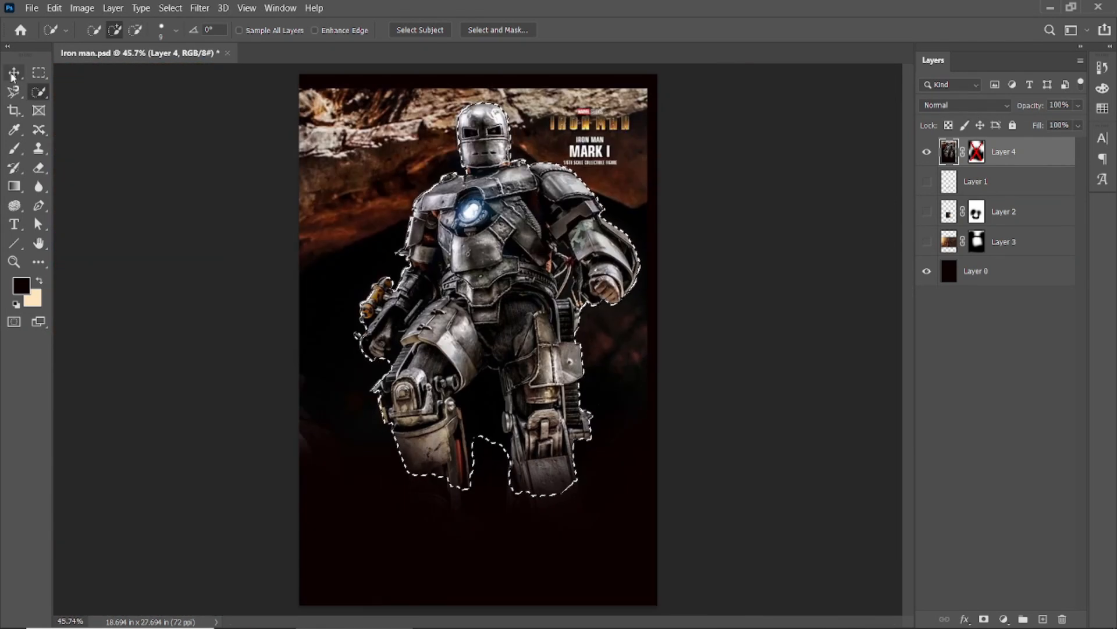
{"action": "left_click", "coordinate": [13, 73]}
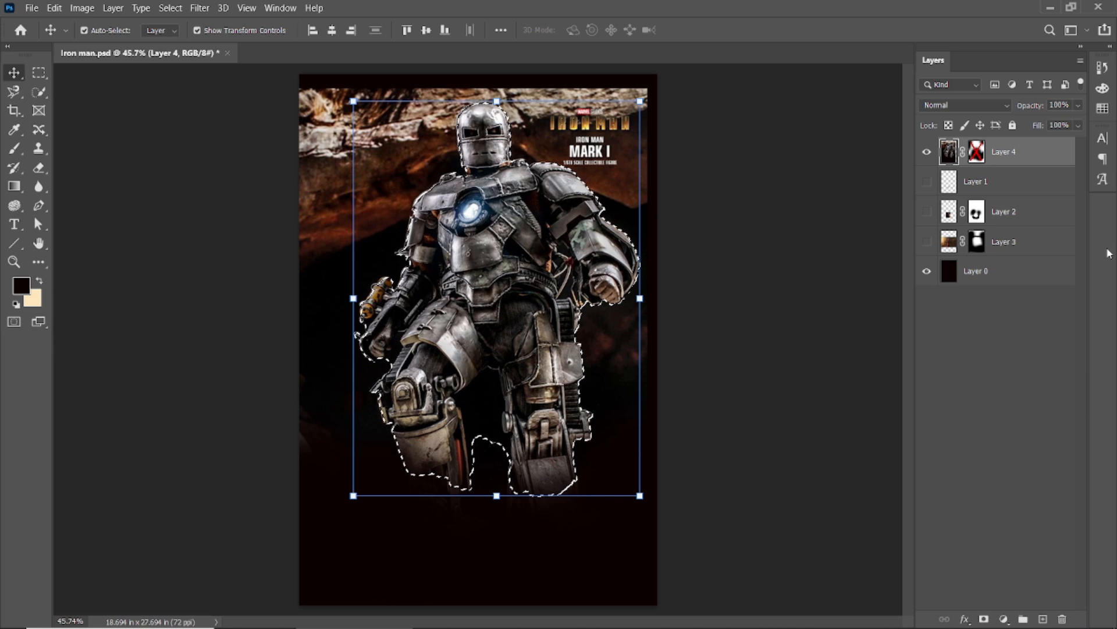
{"action": "left_click_drag", "start_coordinate": [1042, 152], "coordinate": [1043, 618]}
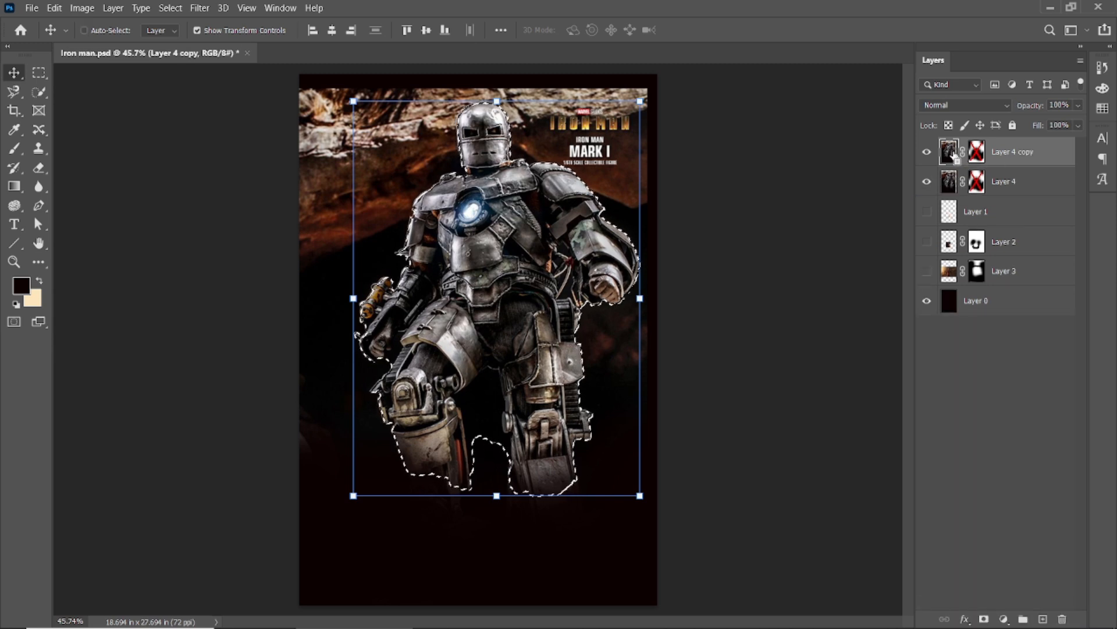
Remove the background around the armour on Layer 4 copy, deselect, and show Layers 1, 2 and 3 again.
{"action": "left_click", "coordinate": [927, 182]}
{"action": "left_click", "coordinate": [928, 182]}
{"action": "key", "text": "ctrl+d"}
{"action": "key", "text": "ctrl+minus"}
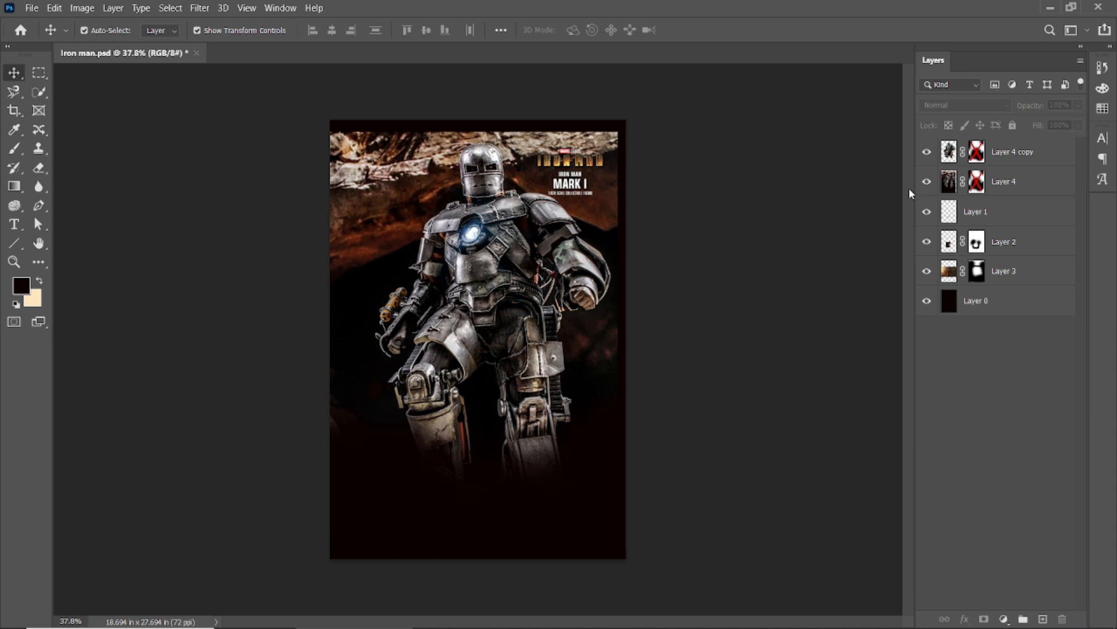
Clear the selection loaded from the mask and re-enable Layer 4 copy's layer mask.
{"action": "left_click", "coordinate": [969, 160], "text": "ctrl"}
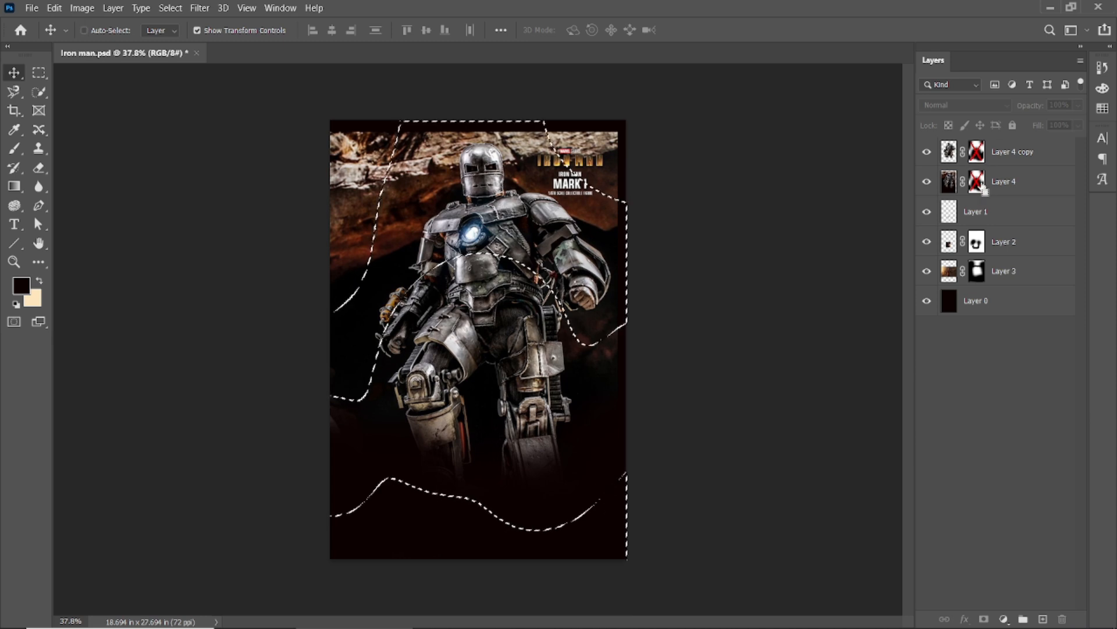
{"action": "key", "text": "ctrl+d"}
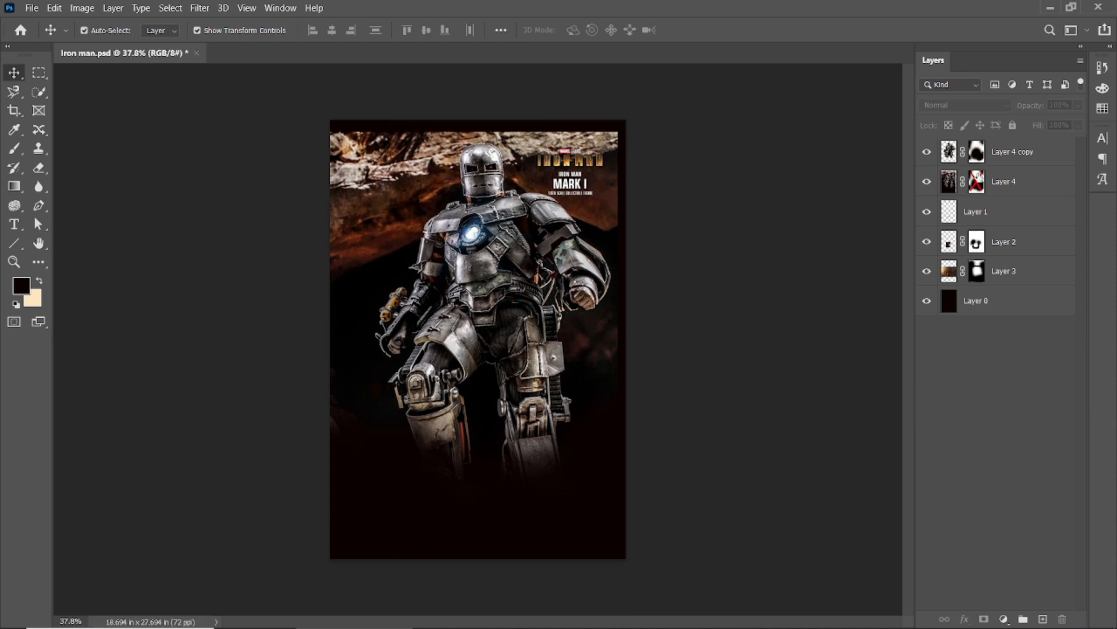
Re-enable Layer 4's layer mask and compare Layer 4 copy with its own mask off and on.
{"action": "left_click", "coordinate": [976, 181], "text": "shift"}
{"action": "key", "text": "ctrl+0"}
{"action": "left_click", "coordinate": [984, 160]}
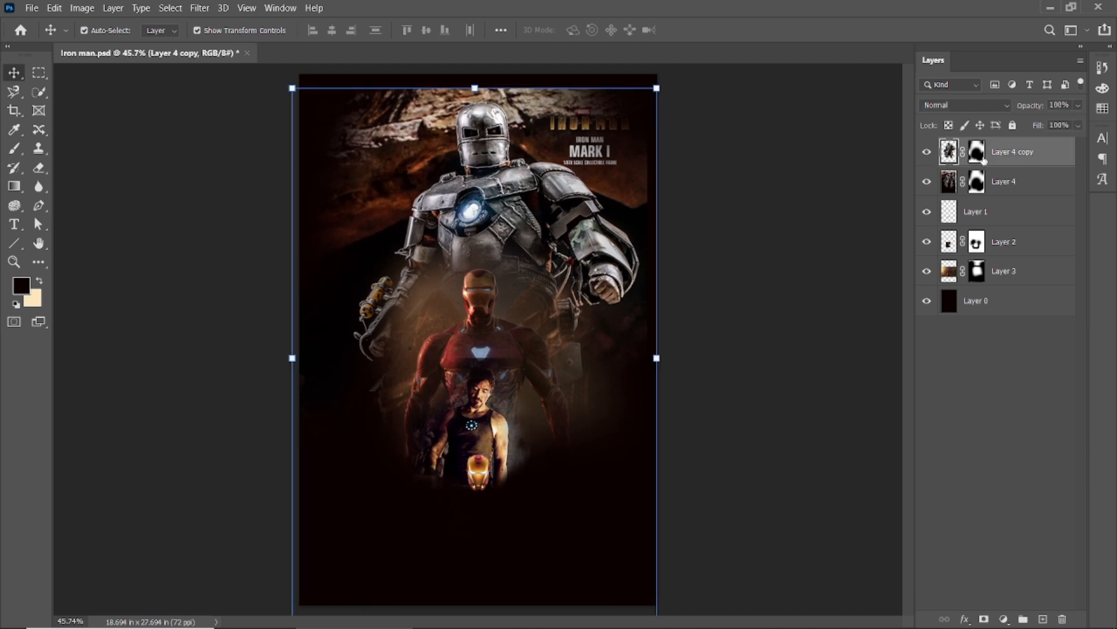
{"action": "left_click", "coordinate": [976, 182]}
{"action": "left_click", "coordinate": [977, 154], "text": "shift"}
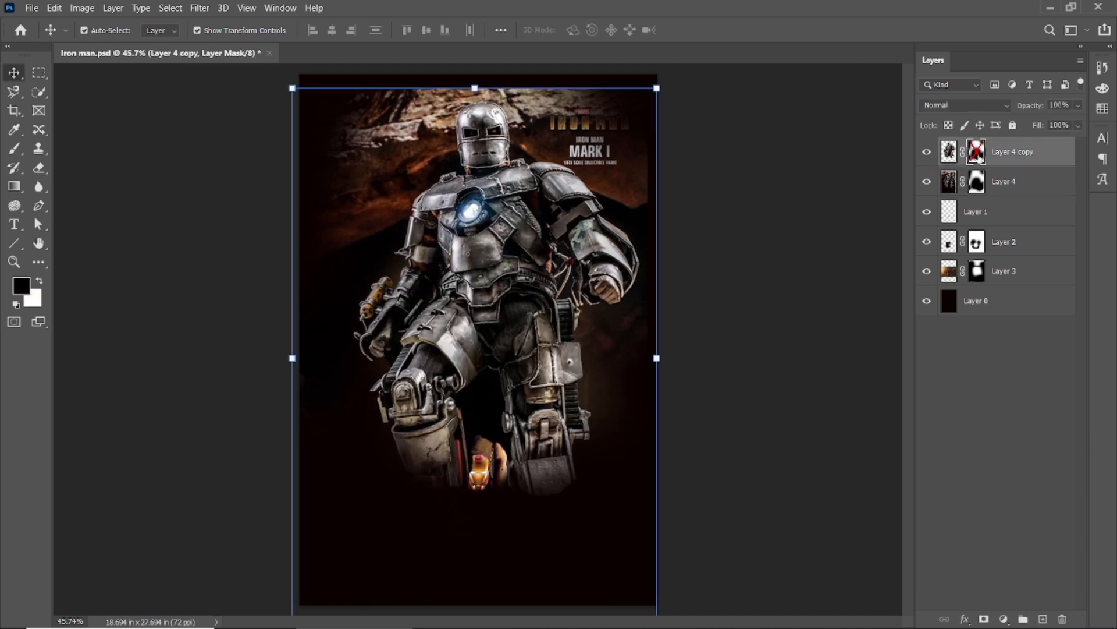
{"action": "left_click", "coordinate": [977, 154], "text": "shift"}
Fade the rocky background around the armour on Layer 4's mask with a soft black brush enlarged to 2300 px.
{"action": "left_click", "coordinate": [977, 183]}
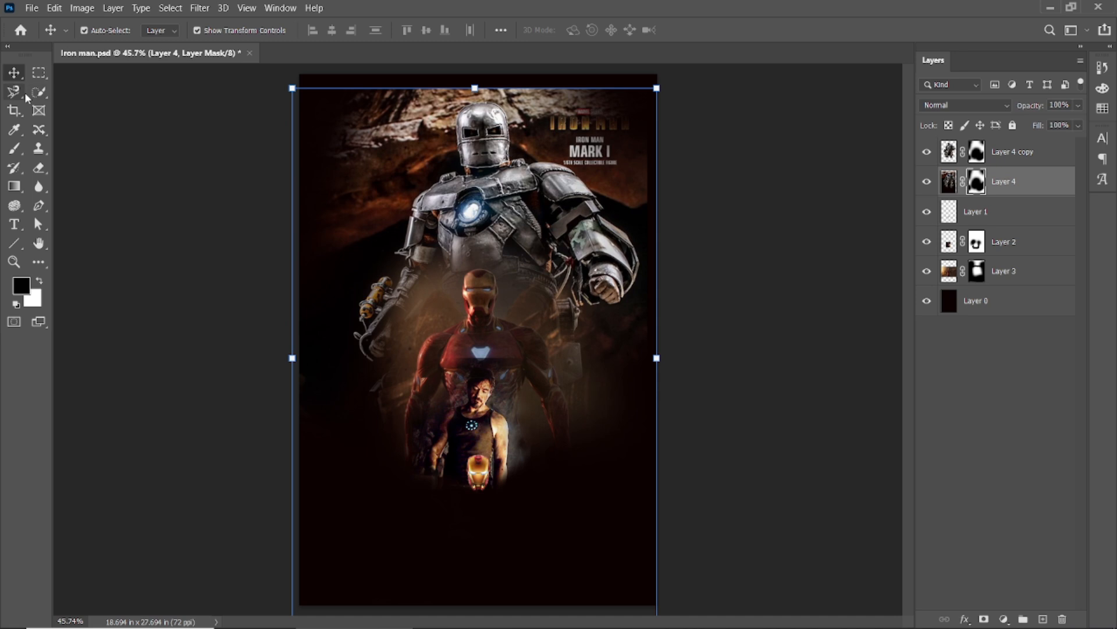
{"action": "left_click", "coordinate": [14, 147]}
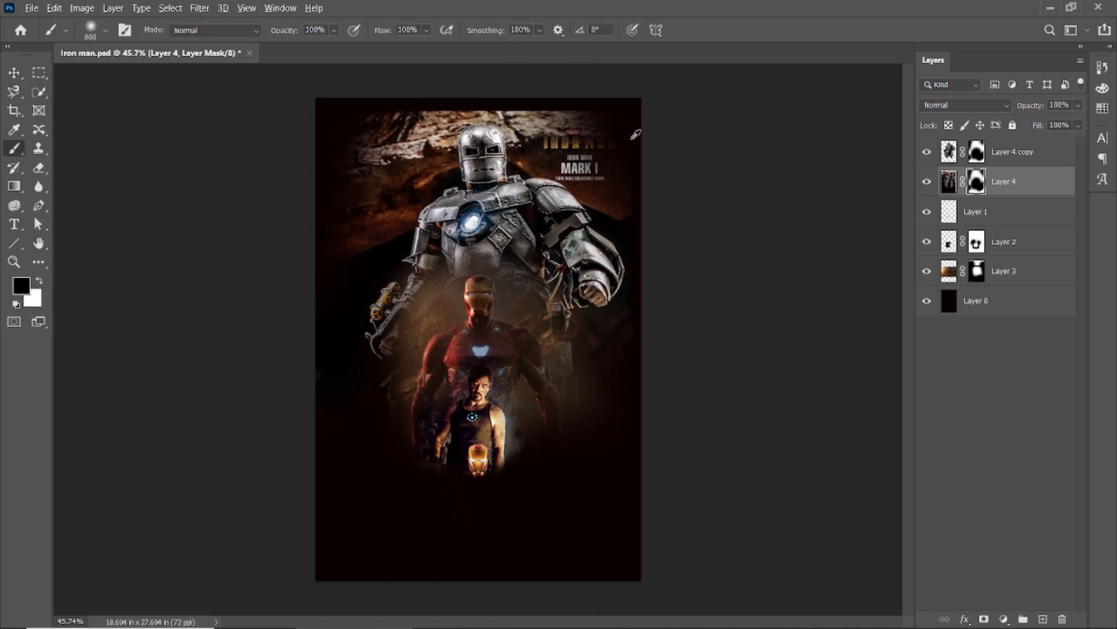
{"action": "key", "text": "ctrl+minus"}
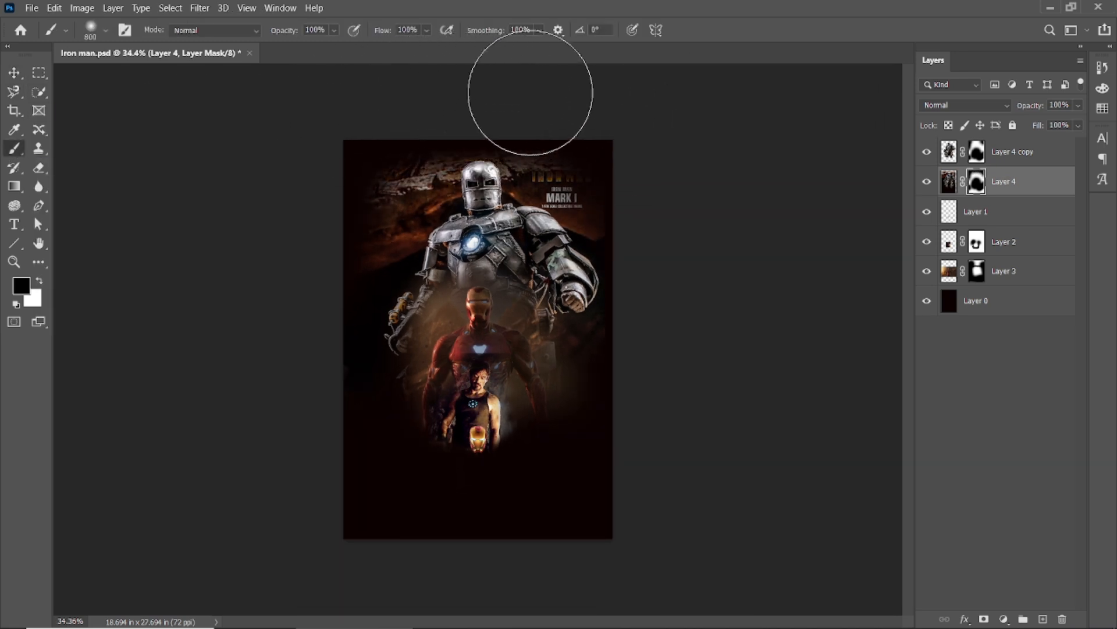
{"action": "key", "text": "bracketright"}
{"action": "key", "text": "bracketright"}
{"action": "key", "text": "bracketright"}
{"action": "key", "text": "bracketright"}
{"action": "key", "text": "bracketright"}
{"action": "key", "text": "bracketright"}
{"action": "key", "text": "bracketright"}
{"action": "key", "text": "bracketright"}
{"action": "key", "text": "bracketright"}
{"action": "key", "text": "bracketright"}
{"action": "key", "text": "bracketright"}
{"action": "key", "text": "bracketright"}
{"action": "key", "text": "bracketright"}
{"action": "key", "text": "bracketright"}
{"action": "key", "text": "bracketright"}
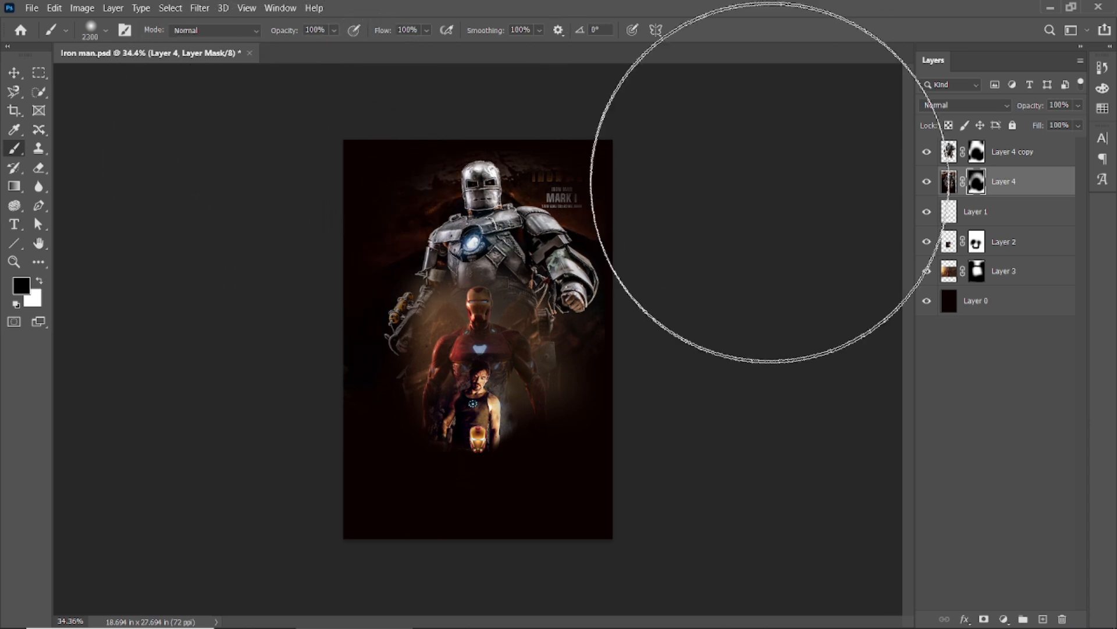
{"action": "key", "text": "v"}
{"action": "left_click", "coordinate": [756, 187]}
Disable Layer 4's mask and outline the Iron Man Mark I title text on Layer 4 with the Magnetic Lasso.
{"action": "scroll", "coordinate": [462, 215], "scroll_direction": "up", "scroll_amount": 4}
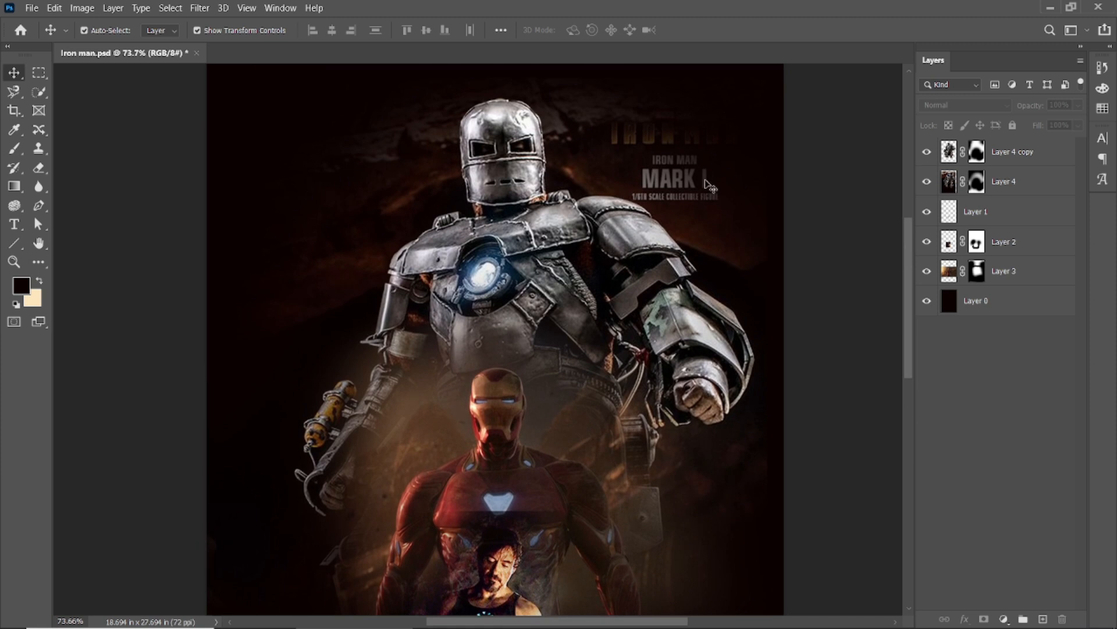
{"action": "left_click", "coordinate": [976, 151], "text": "shift"}
{"action": "left_click", "coordinate": [977, 151], "text": "shift"}
{"action": "left_click", "coordinate": [977, 181], "text": "shift"}
{"action": "scroll", "coordinate": [723, 193], "scroll_direction": "up", "scroll_amount": 1}
{"action": "left_click_drag", "start_coordinate": [724, 192], "coordinate": [657, 243]}
{"action": "left_click", "coordinate": [38, 91]}
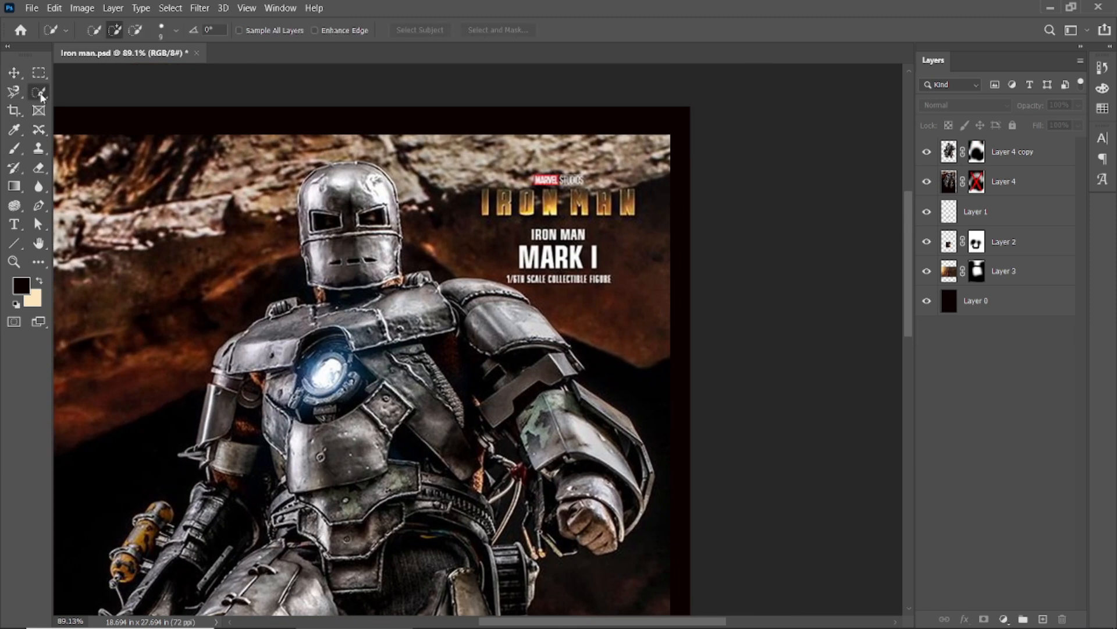
{"action": "key", "text": "l"}
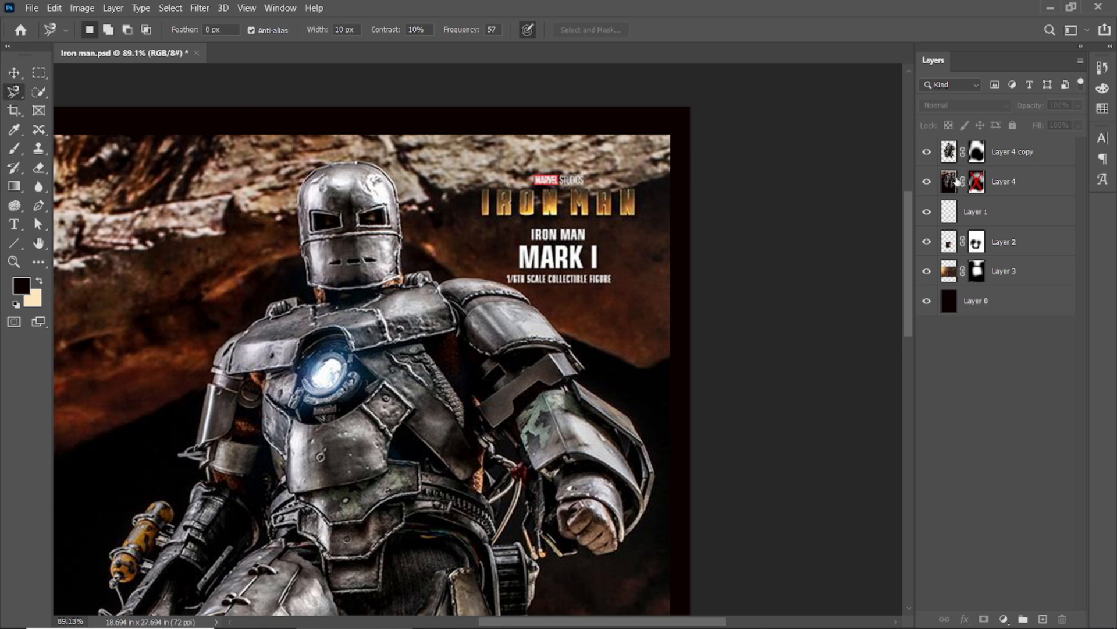
{"action": "left_click", "coordinate": [957, 182]}
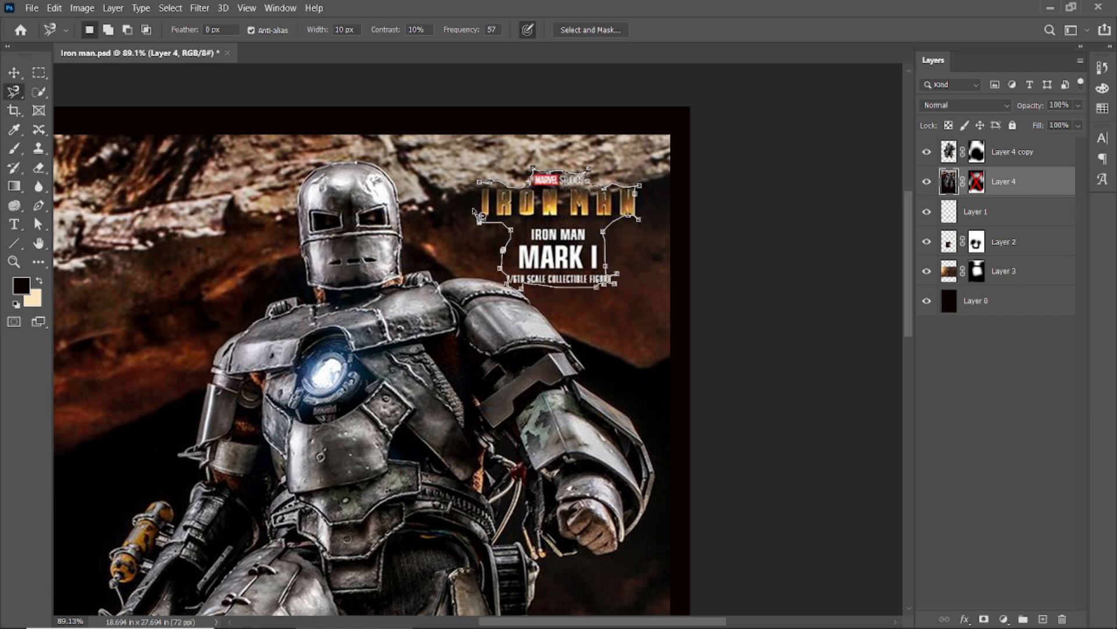
{"action": "left_click", "coordinate": [487, 189]}
Remove the selected title text with a Content-Aware fill at 100% opacity and outline the smudged diagonal patch of background around it.
{"action": "left_click", "coordinate": [32, 8]}
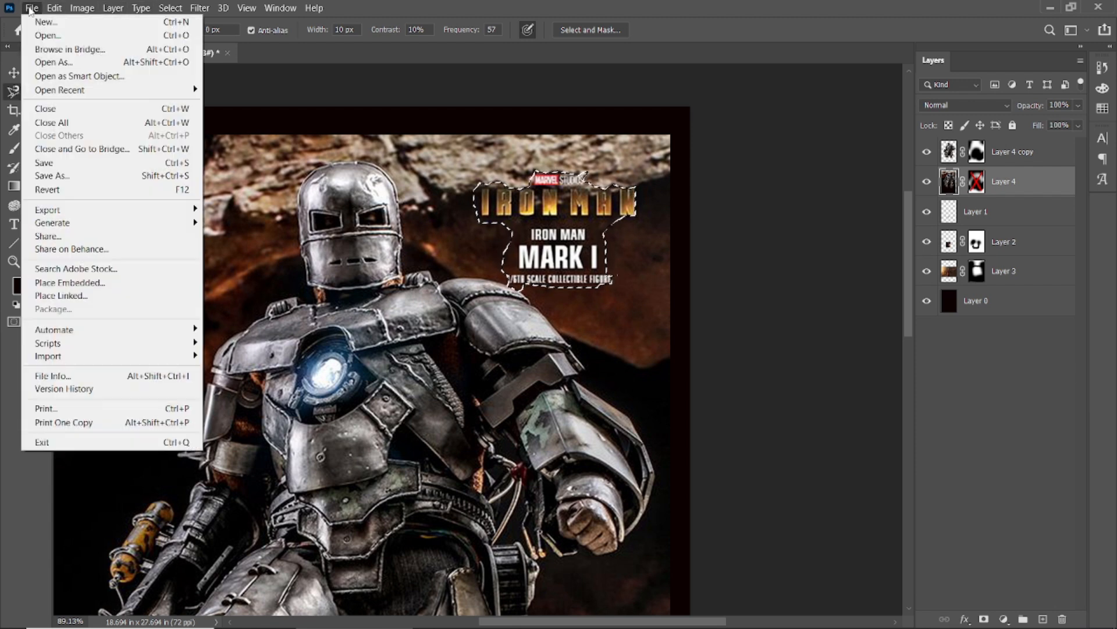
{"action": "left_click", "coordinate": [64, 222]}
{"action": "left_click_drag", "start_coordinate": [495, 143], "coordinate": [204, 139]}
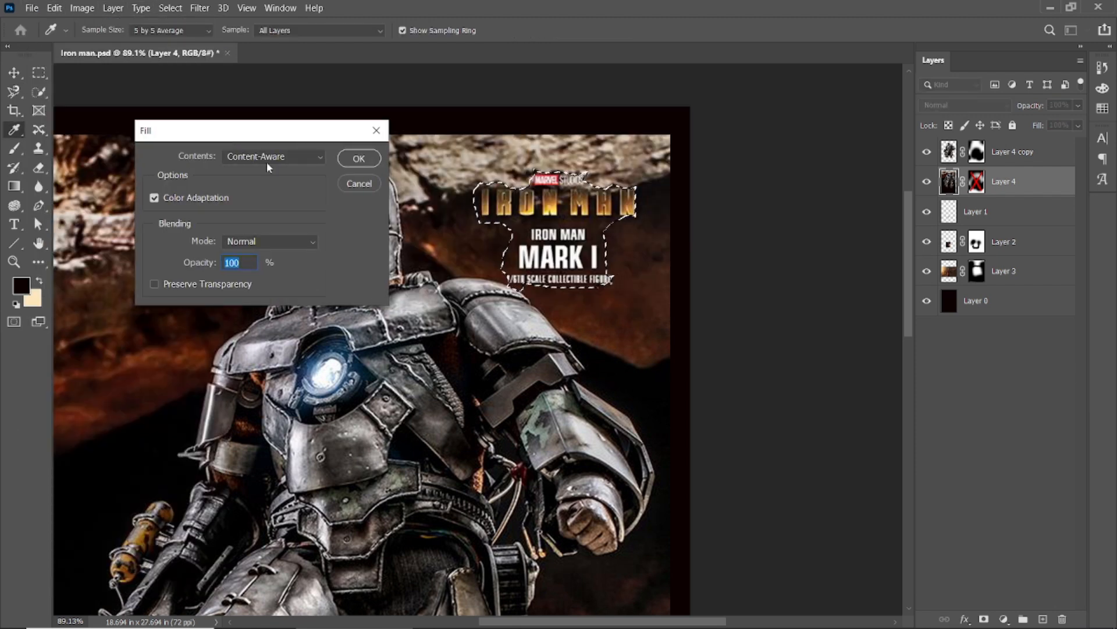
{"action": "left_click", "coordinate": [351, 161]}
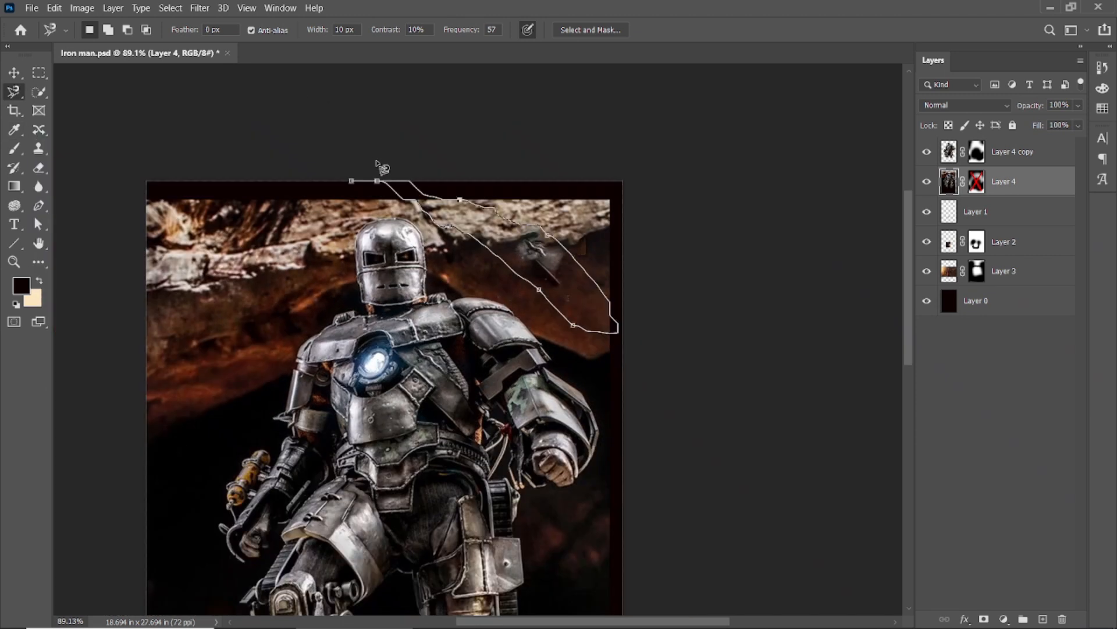
{"action": "left_click", "coordinate": [352, 184]}
{"action": "key", "text": "v"}
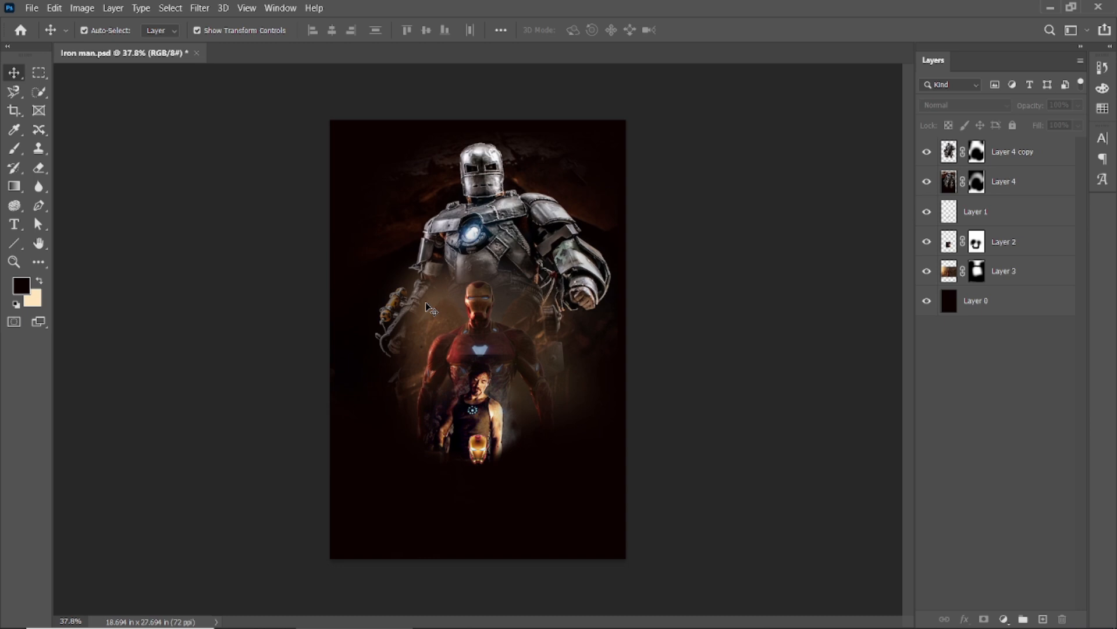
Compare Layer 4 with its mask off and on and inspect the faded background around the armour.
{"action": "left_click", "coordinate": [977, 183]}
{"action": "left_click", "coordinate": [976, 183], "text": "shift"}
{"action": "left_click", "coordinate": [976, 184], "text": "shift"}
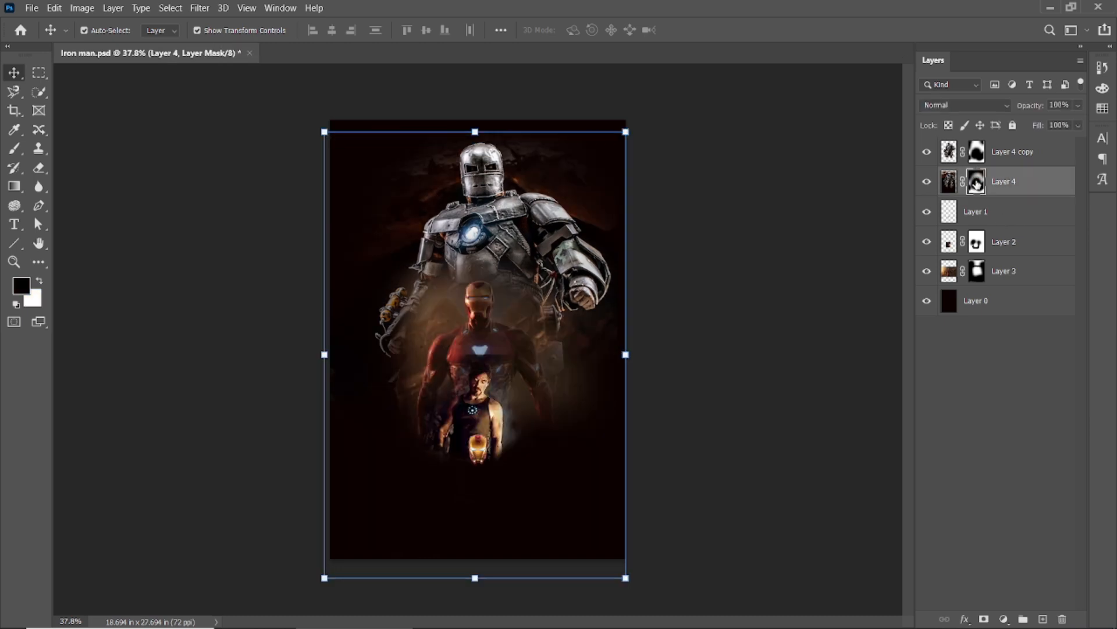
{"action": "left_click", "coordinate": [977, 185], "text": "shift"}
{"action": "left_click", "coordinate": [976, 184], "text": "shift"}
{"action": "left_click", "coordinate": [758, 265]}
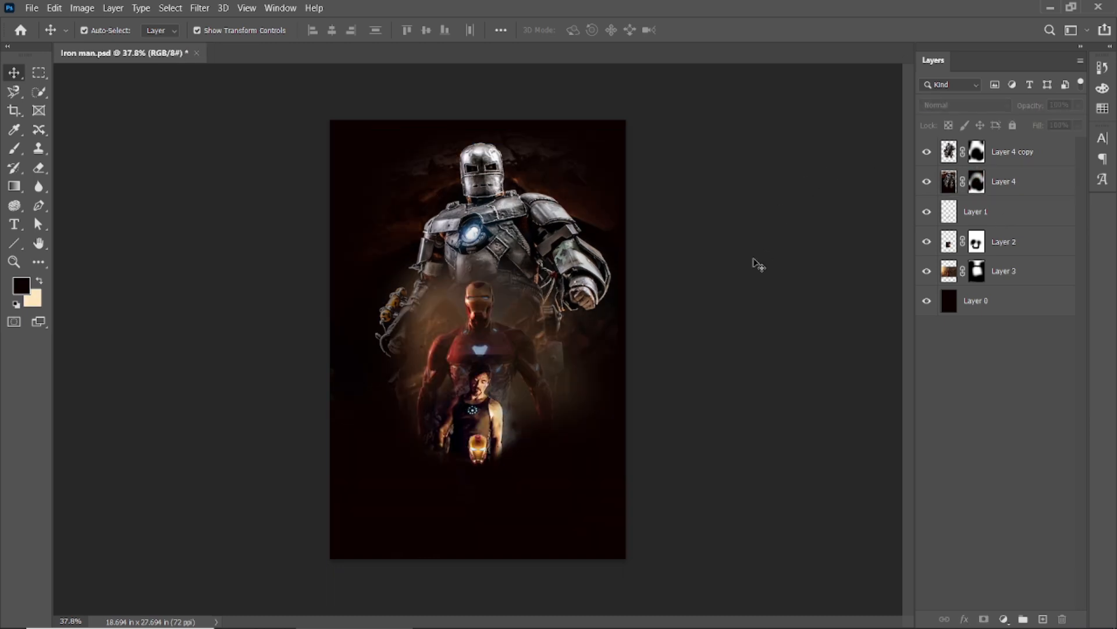
{"action": "scroll", "coordinate": [489, 135], "scroll_direction": "up", "scroll_amount": 14}
{"action": "scroll", "coordinate": [585, 151], "scroll_direction": "down", "scroll_amount": 15}
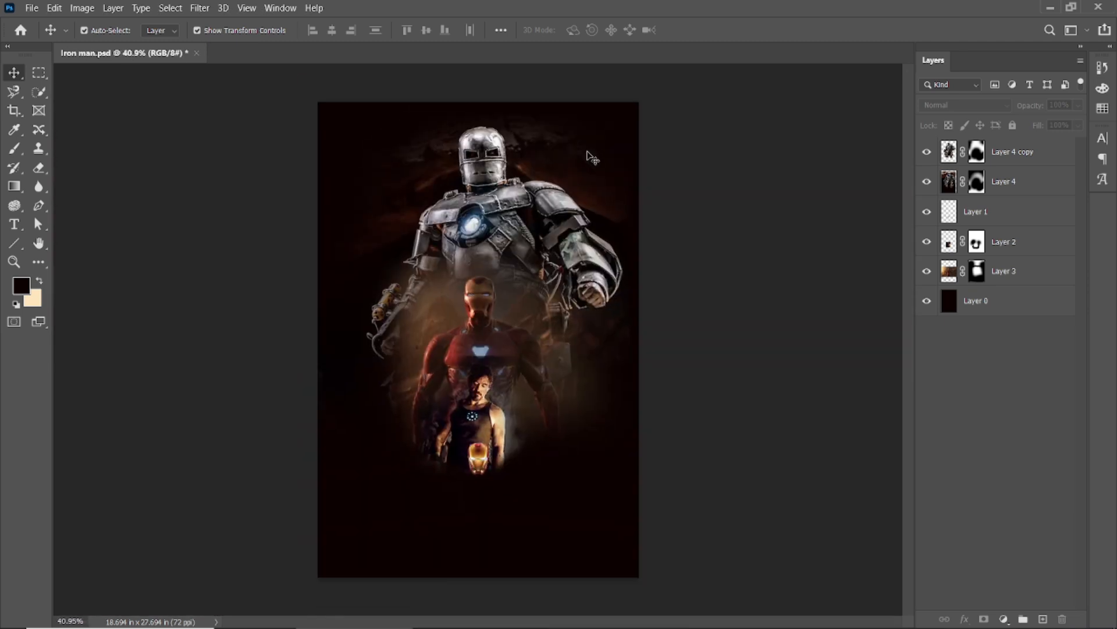
Add a new layer above the helmet's layer and paint dark shading over the man's lower body with a 500 px brush.
{"action": "scroll", "coordinate": [499, 489], "scroll_direction": "up", "scroll_amount": 4}
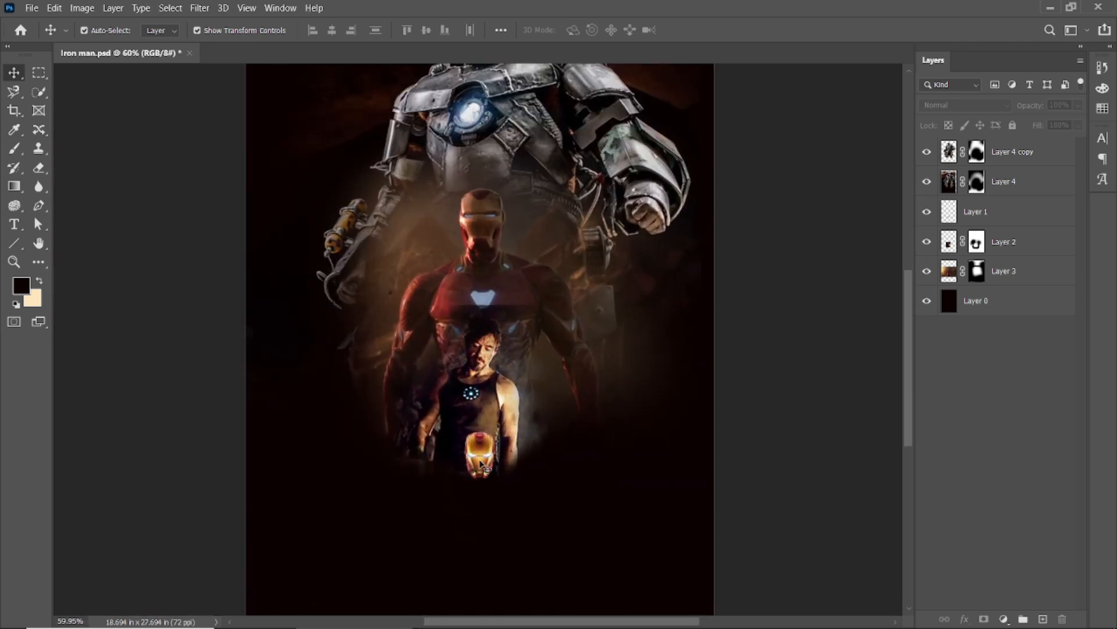
{"action": "left_click", "coordinate": [483, 465]}
{"action": "left_click", "coordinate": [1042, 619]}
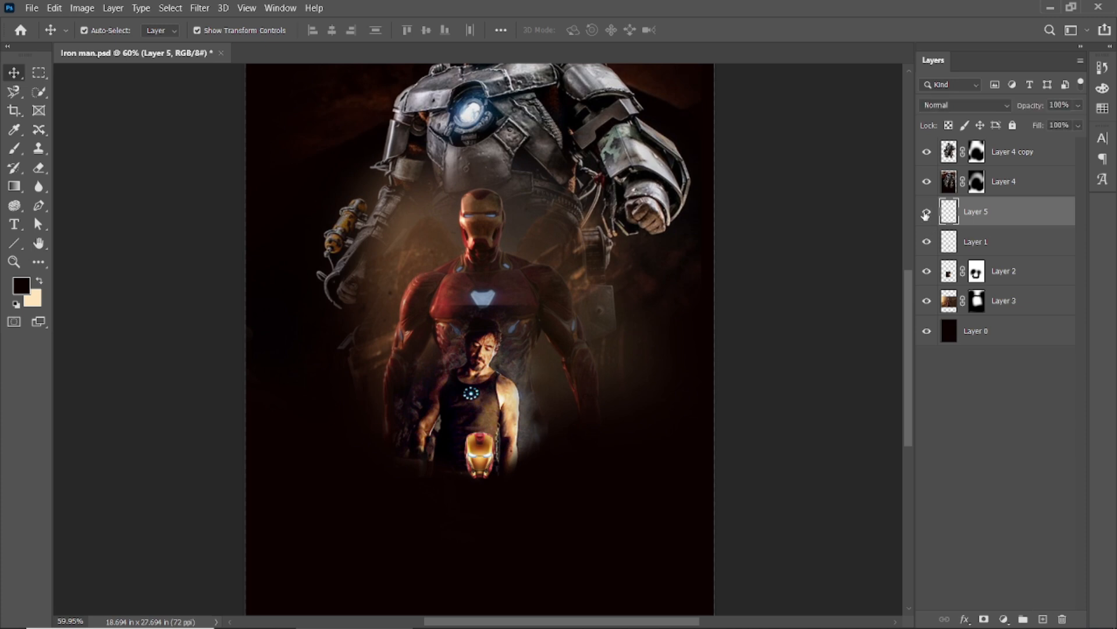
{"action": "left_click", "coordinate": [14, 148]}
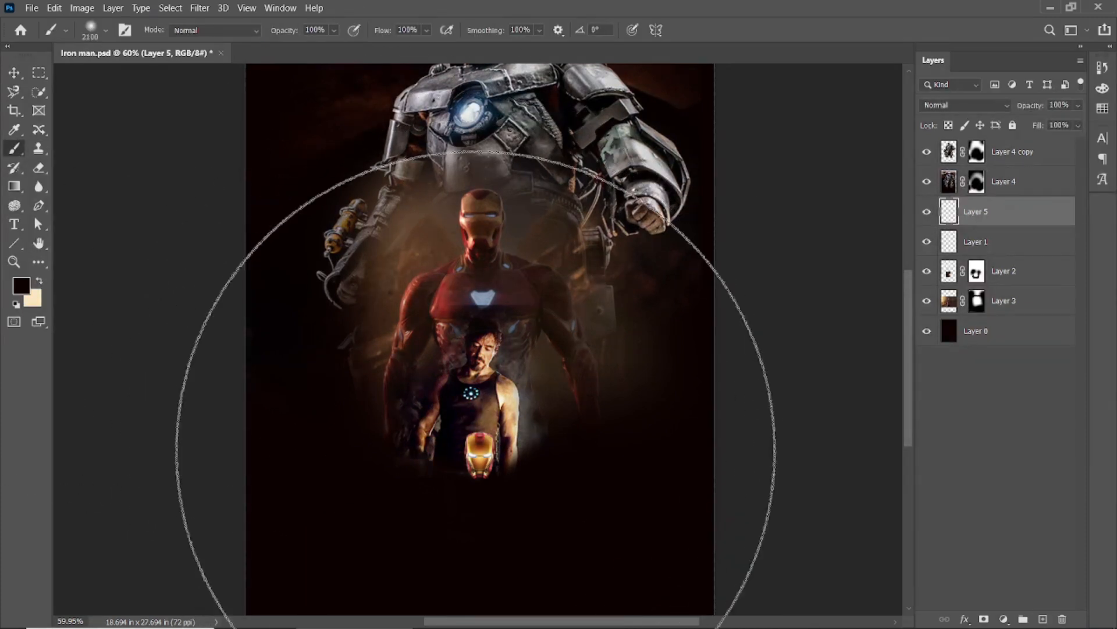
{"action": "key", "text": "bracketleft"}
{"action": "key", "text": "bracketleft"}
{"action": "key", "text": "bracketleft"}
{"action": "key", "text": "bracketleft"}
{"action": "key", "text": "bracketleft"}
{"action": "key", "text": "bracketleft"}
{"action": "key", "text": "bracketleft"}
{"action": "key", "text": "bracketleft"}
{"action": "key", "text": "bracketleft"}
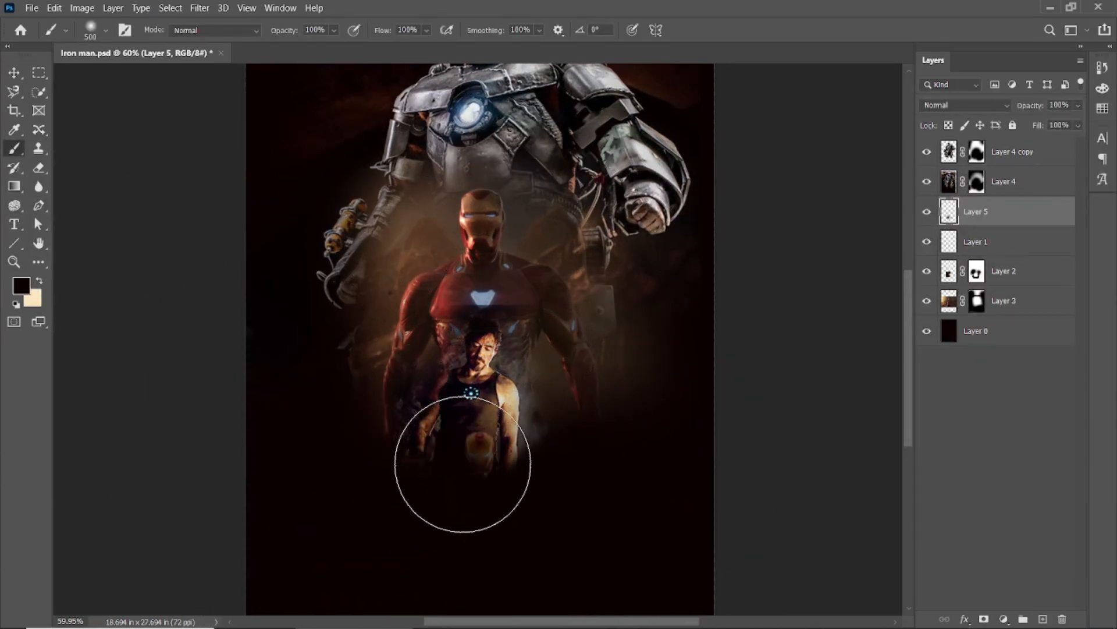
Move the shading layer below the helmet's layer and darken the man's lower body around the helmet with a 200 px brush.
{"action": "left_click_drag", "start_coordinate": [977, 236], "coordinate": [978, 256]}
{"action": "key", "text": "bracketleft"}
{"action": "key", "text": "bracketleft"}
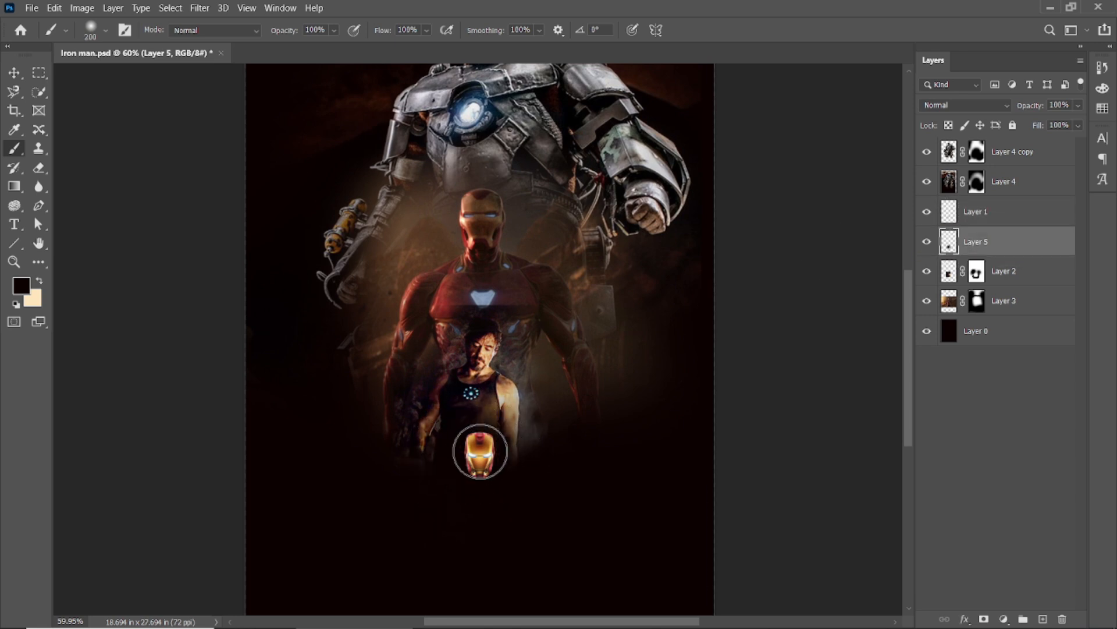
{"action": "key", "text": "v"}
{"action": "left_click", "coordinate": [492, 348]}
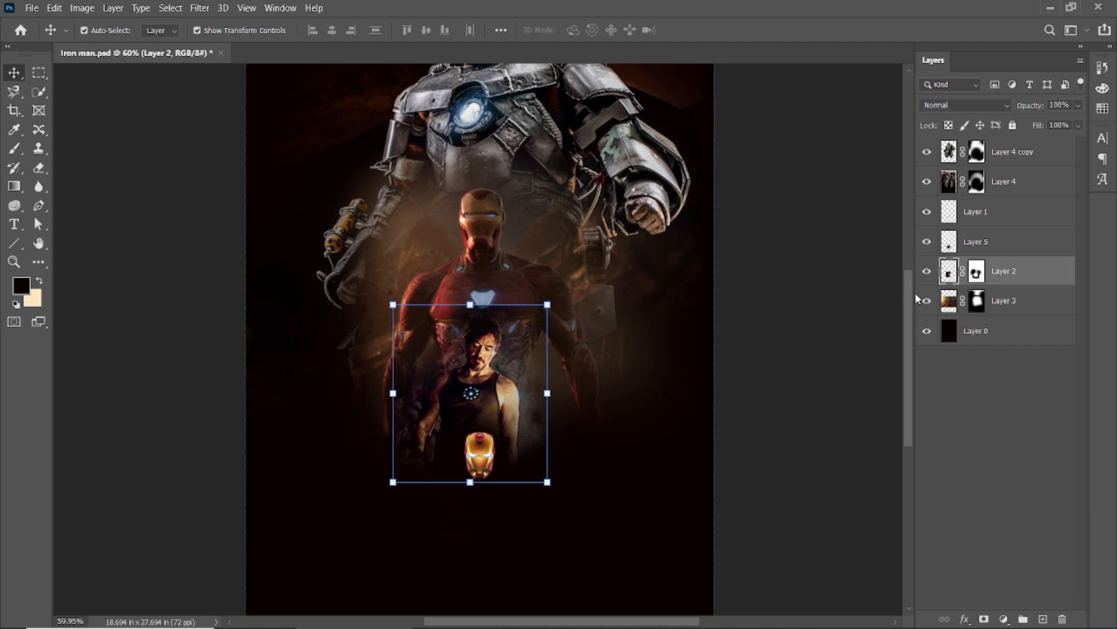
Add a new layer above the helmet's layer and clip it to the helmet.
{"action": "left_click", "coordinate": [479, 454]}
{"action": "scroll", "coordinate": [473, 506], "scroll_direction": "up", "scroll_amount": 6}
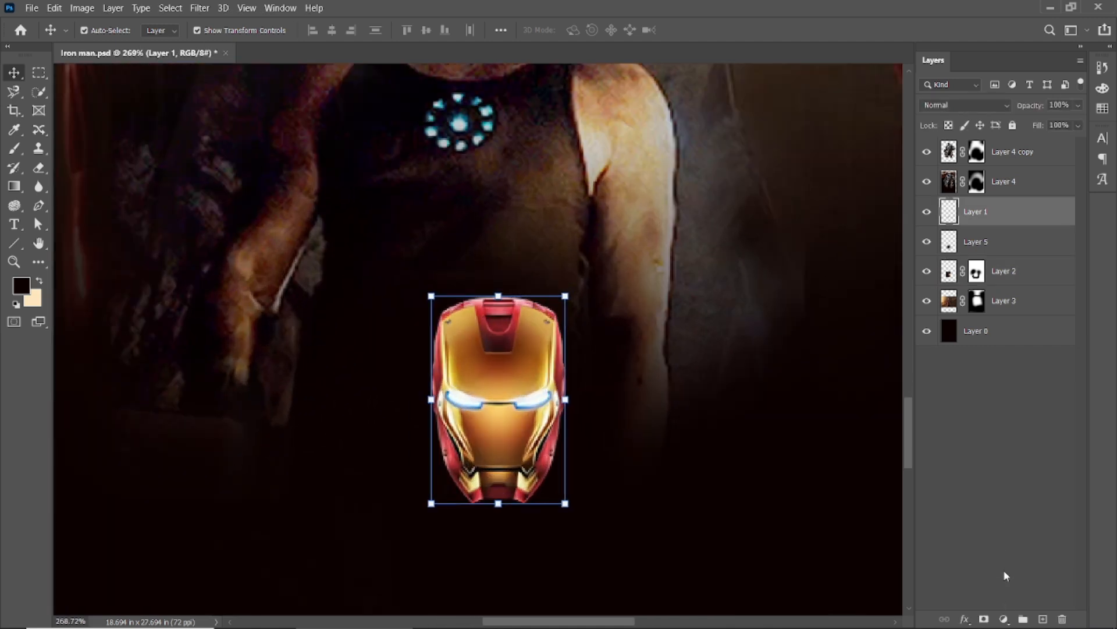
{"action": "left_click", "coordinate": [1043, 618]}
{"action": "left_click_drag", "start_coordinate": [996, 213], "coordinate": [1000, 220]}
Add a Curves adjustment clipped to the helmet and shape an S-curve with darker shadows and brighter highlights.
{"action": "left_click", "coordinate": [496, 387]}
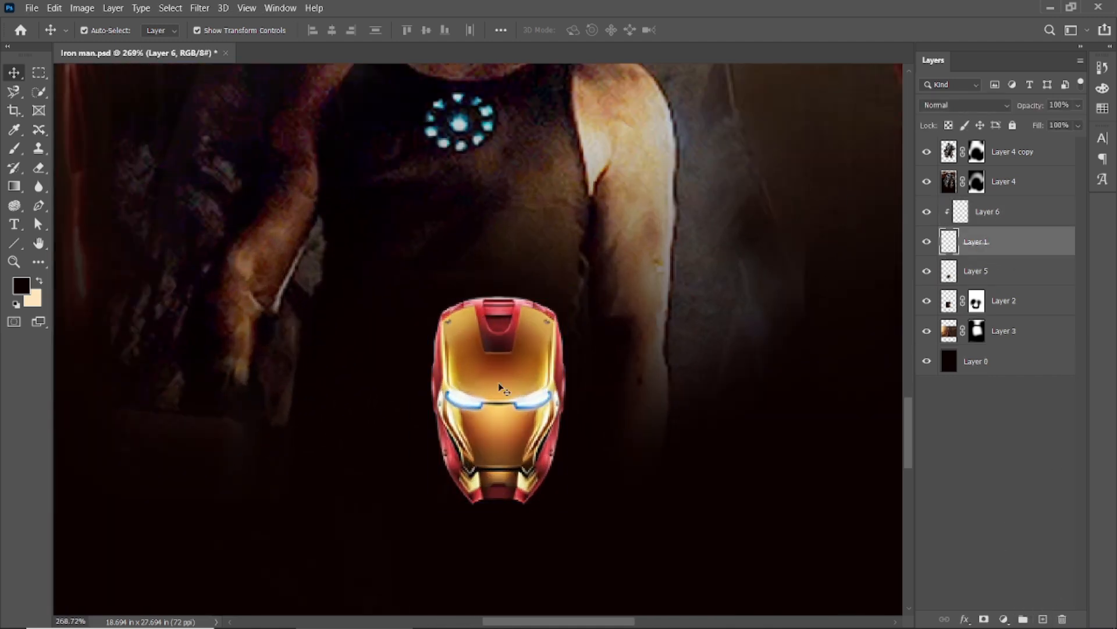
{"action": "left_click", "coordinate": [1003, 619]}
{"action": "left_click", "coordinate": [1024, 436]}
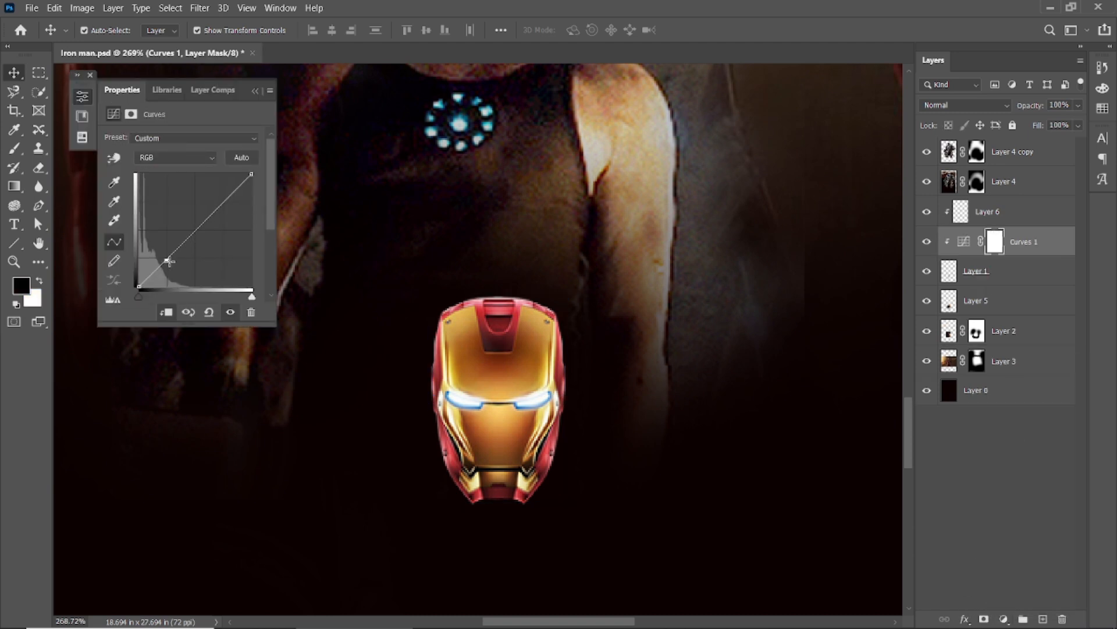
{"action": "left_click_drag", "start_coordinate": [168, 262], "coordinate": [168, 274]}
{"action": "left_click_drag", "start_coordinate": [227, 217], "coordinate": [228, 197]}
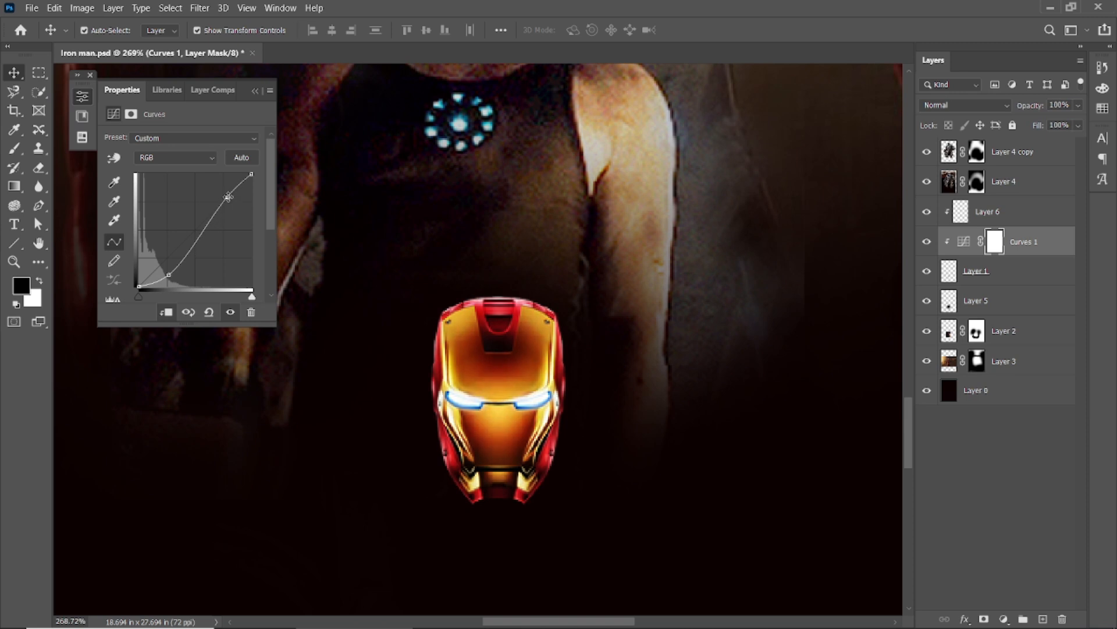
{"action": "left_click_drag", "start_coordinate": [168, 274], "coordinate": [167, 268]}
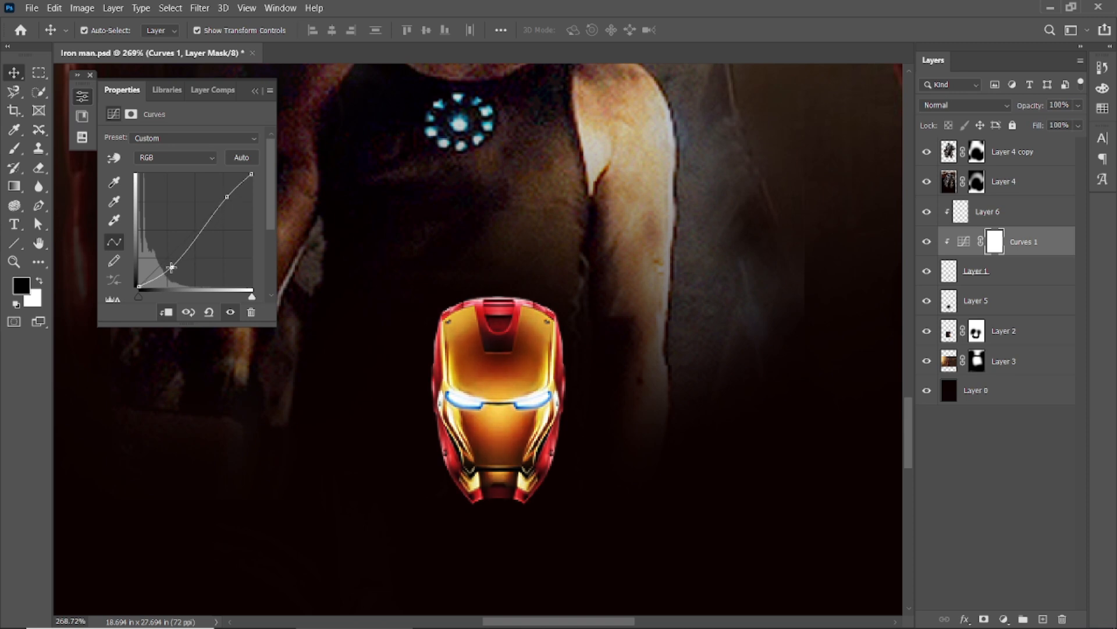
Compare the helmet with the Curves adjustment off and on, and hide and show the helmet's layer.
{"action": "left_click", "coordinate": [230, 312]}
{"action": "left_click", "coordinate": [231, 311]}
{"action": "left_click", "coordinate": [254, 90]}
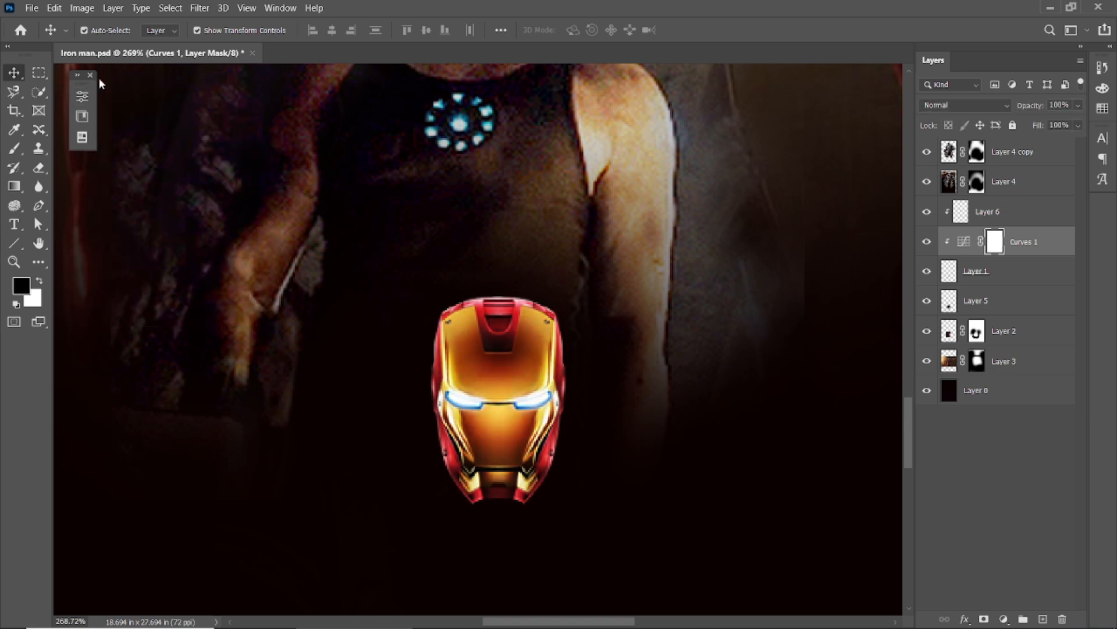
{"action": "left_click", "coordinate": [89, 75]}
{"action": "left_click", "coordinate": [477, 381]}
{"action": "left_click", "coordinate": [927, 272]}
{"action": "left_click", "coordinate": [927, 271]}
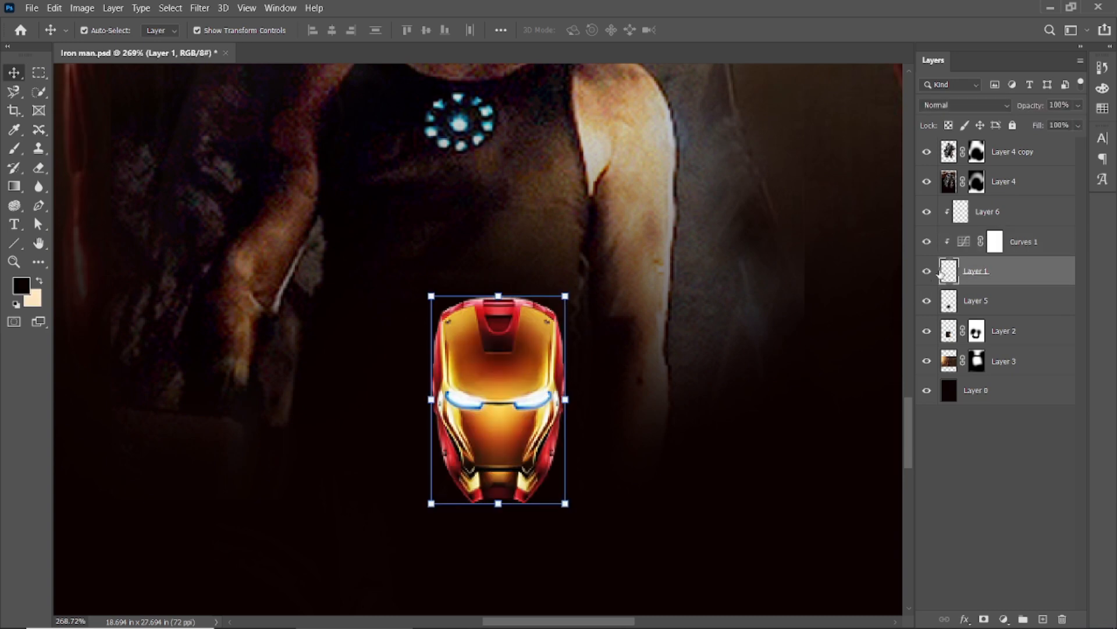
Try to shade the helmet's outer edge on the clipped Layer 6 with a 150 px soft dark brush.
{"action": "left_click", "coordinate": [989, 211]}
{"action": "key", "text": "b"}
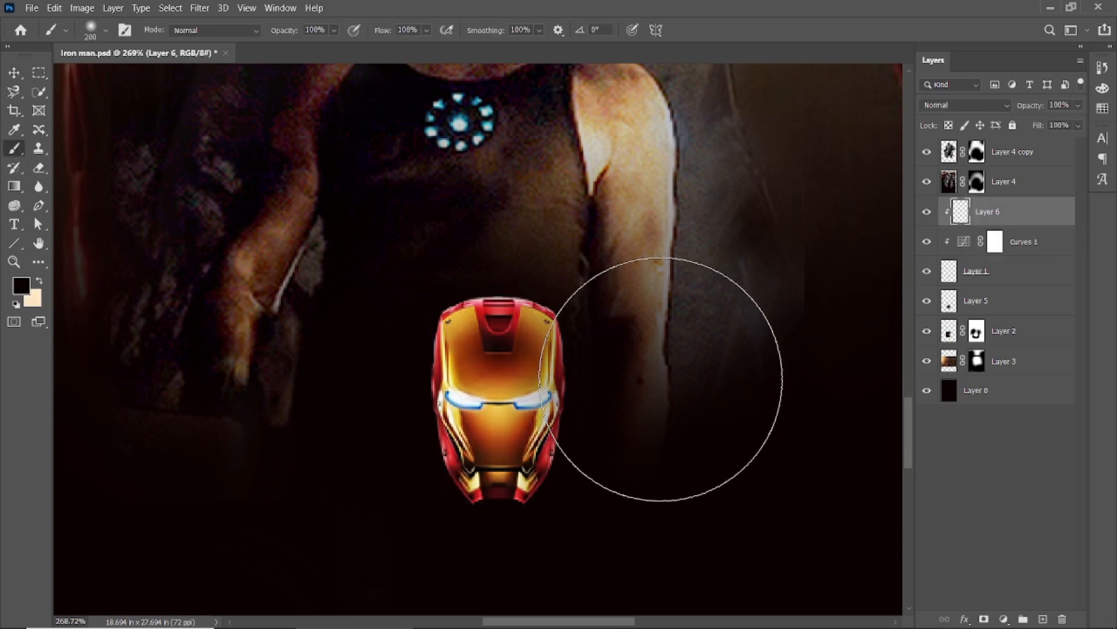
{"action": "key", "text": "bracketleft"}
{"action": "key", "text": "bracketleft"}
{"action": "key", "text": "bracketleft"}
{"action": "key", "text": "bracketleft"}
{"action": "key", "text": "bracketright"}
{"action": "key", "text": "bracketright"}
{"action": "mouse_move", "coordinate": [624, 325]}
{"action": "left_mouse_down"}
{"action": "mouse_move", "coordinate": [639, 414]}
{"action": "mouse_move", "coordinate": [638, 471]}
{"action": "mouse_move", "coordinate": [616, 523]}
{"action": "left_mouse_up"}
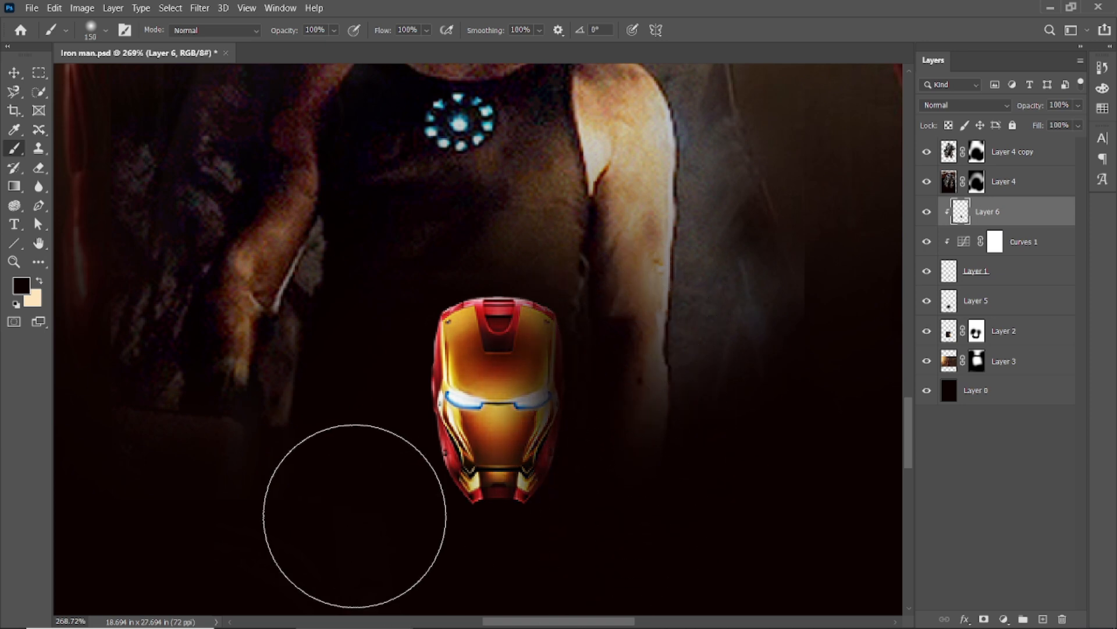
Undo the shading strokes on the helmet.
{"action": "key", "text": "ctrl+z"}
{"action": "key", "text": "ctrl+z"}
{"action": "key", "text": "ctrl+z"}
{"action": "key", "text": "ctrl+comma"}
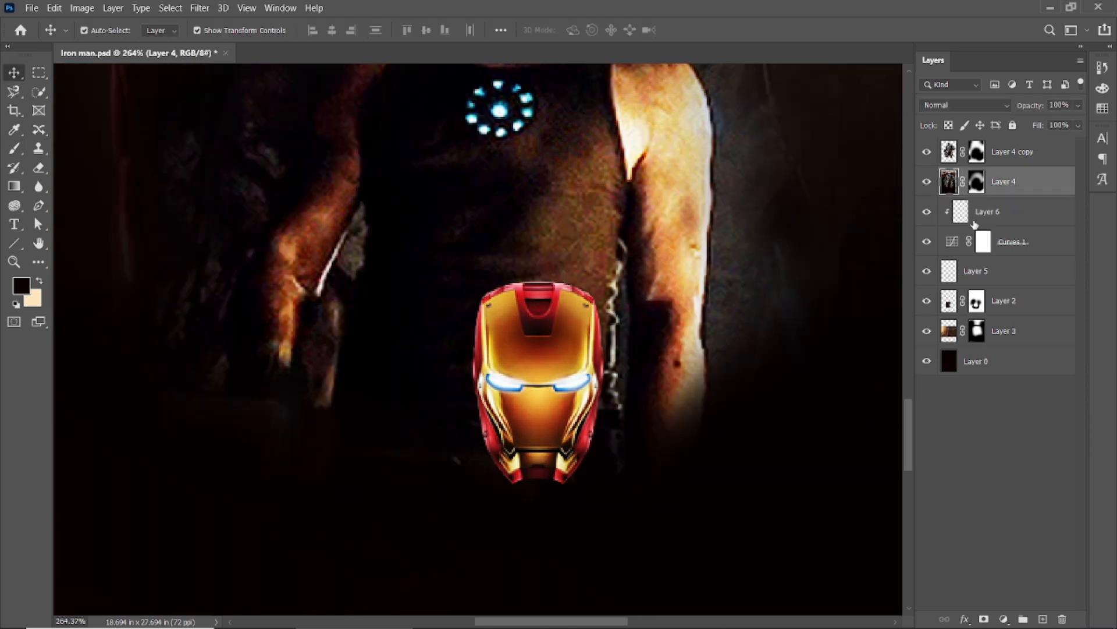
Paint a soft dark dab over the middle of the helmet on Layer 6 with a 250 px brush.
{"action": "left_click", "coordinate": [989, 213]}
{"action": "key", "text": "b"}
{"action": "scroll", "coordinate": [556, 373], "scroll_direction": "down", "scroll_amount": 3}
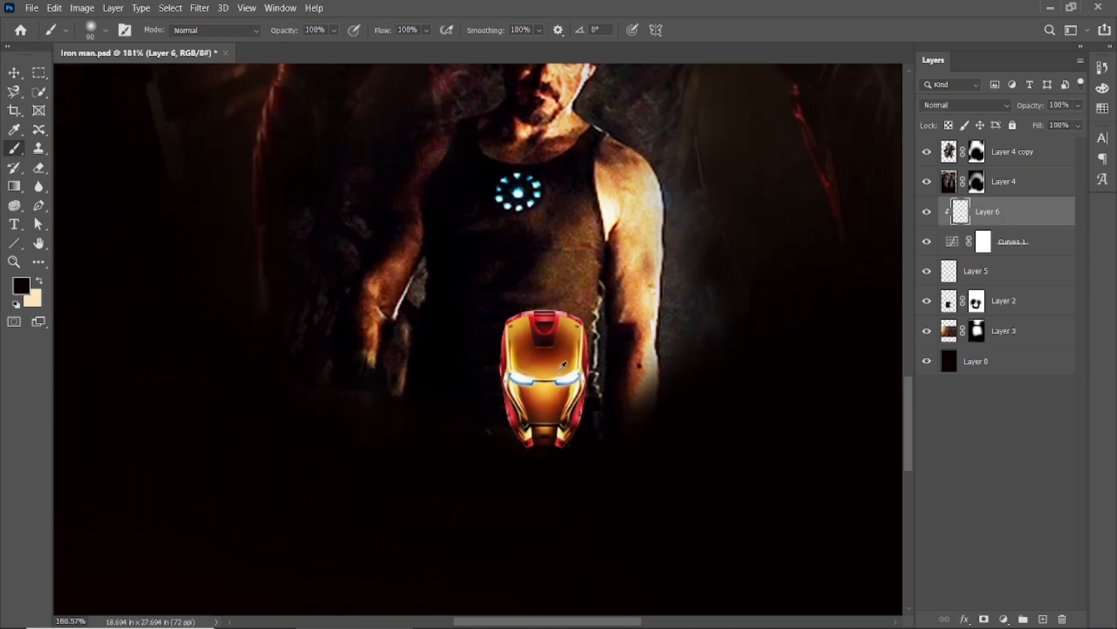
{"action": "key", "text": "bracketright"}
{"action": "key", "text": "bracketright"}
{"action": "key", "text": "bracketright"}
{"action": "left_click", "coordinate": [544, 378]}
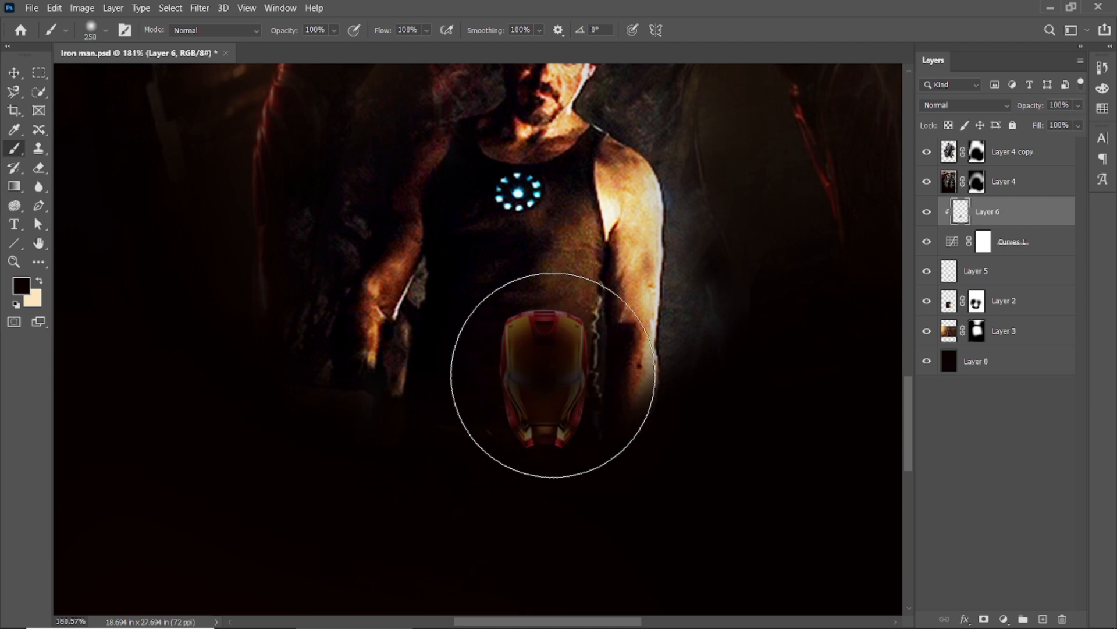
Undo the dark dab on the helmet, and hide and show Layer 6 and the helmet's Layer 5.
{"action": "key", "text": "ctrl+z"}
{"action": "key", "text": "ctrl+comma"}
{"action": "key", "text": "ctrl+comma"}
{"action": "left_click", "coordinate": [992, 279]}
{"action": "key", "text": "ctrl+comma"}
{"action": "key", "text": "ctrl+comma"}
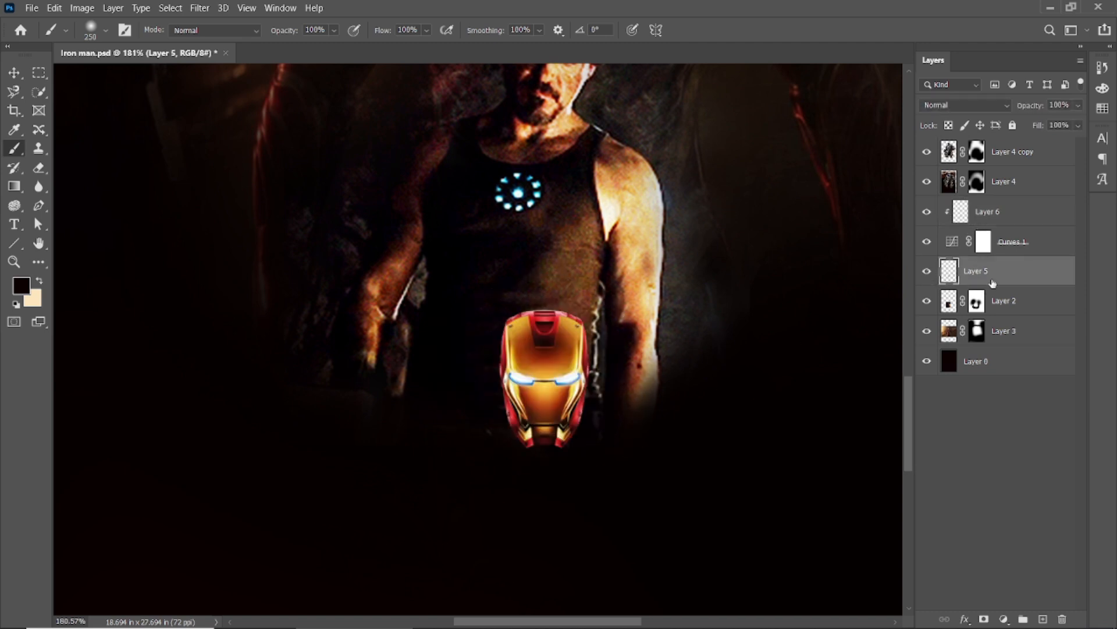
Add a new layer beneath the helmet's Layer 5 and paint soft black shading behind the helmet with a 175 px brush.
{"action": "left_click", "coordinate": [1043, 619]}
{"action": "left_click_drag", "start_coordinate": [995, 280], "coordinate": [988, 317]}
{"action": "left_click", "coordinate": [926, 271]}
{"action": "left_click", "coordinate": [926, 271]}
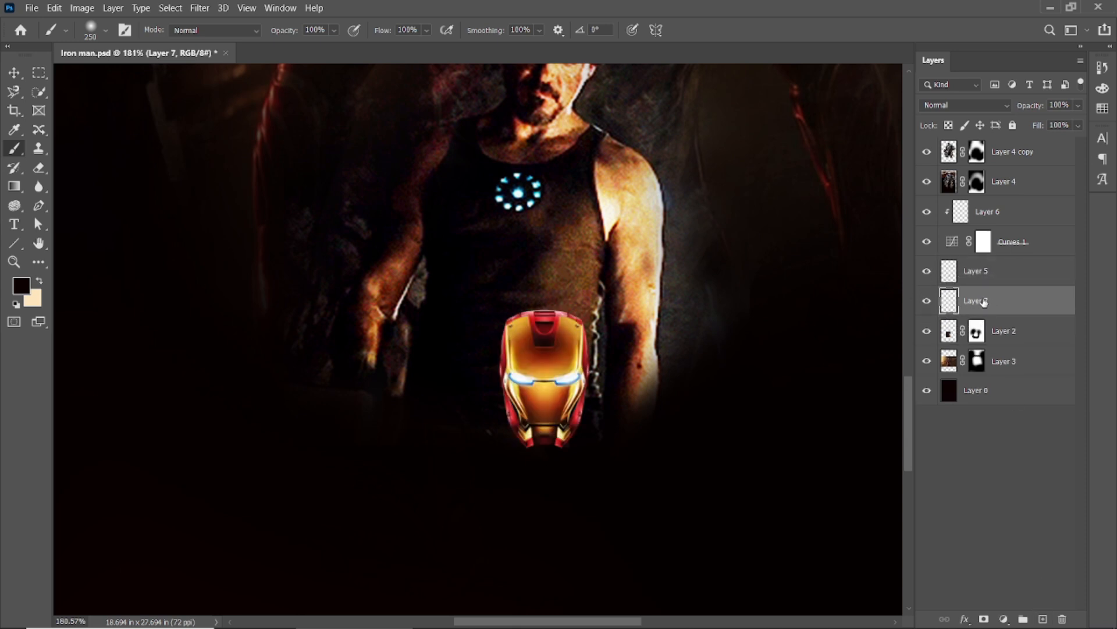
{"action": "left_click_drag", "start_coordinate": [542, 354], "coordinate": [546, 371]}
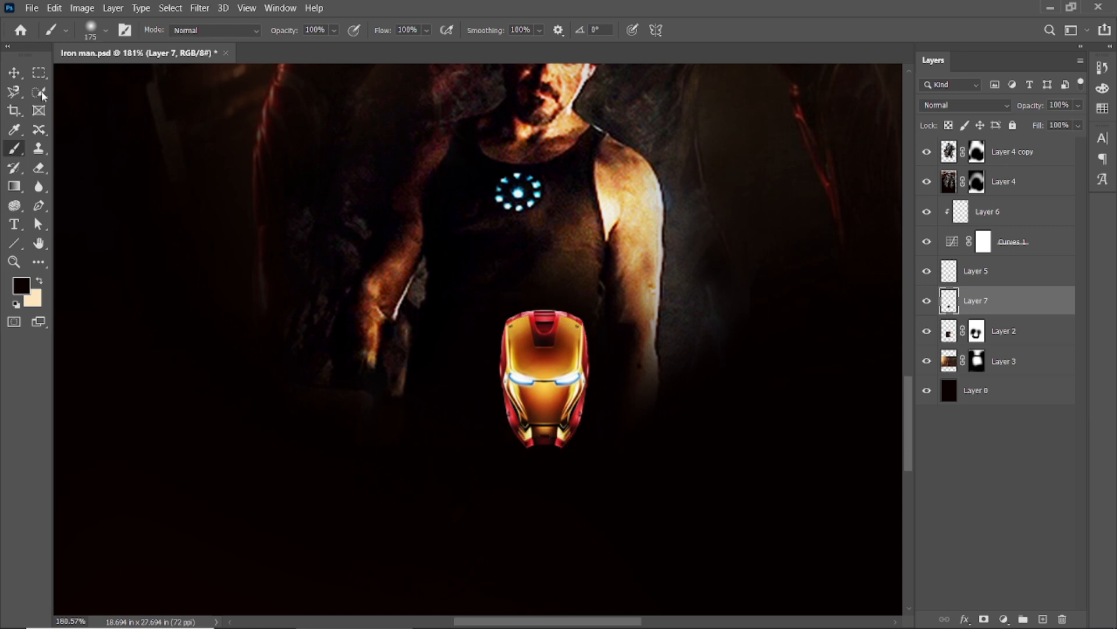
Try to darken the area around the helmet's upper edge with soft brush dabs on Layer 6, and undo them.
{"action": "key", "text": "v"}
{"action": "left_click", "coordinate": [980, 275]}
{"action": "left_click", "coordinate": [991, 224]}
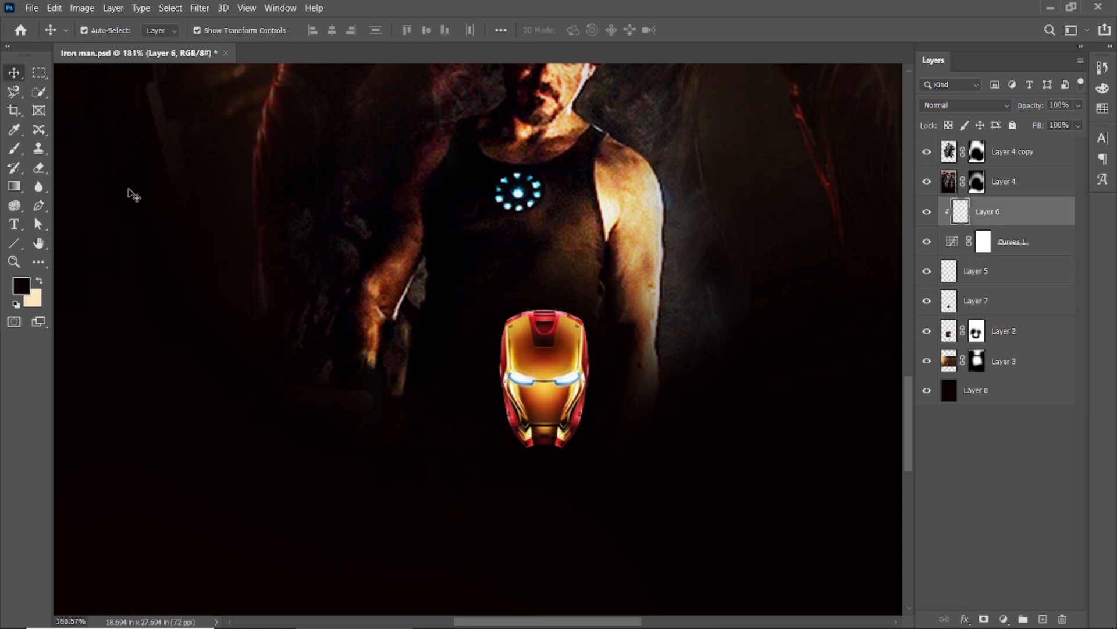
{"action": "key", "text": "b"}
{"action": "left_click", "coordinate": [556, 293]}
{"action": "left_click", "coordinate": [585, 298]}
{"action": "left_click", "coordinate": [619, 253]}
{"action": "key", "text": "ctrl+z"}
{"action": "key", "text": "ctrl+z"}
{"action": "key", "text": "ctrl+z"}
Move Layer 6 beneath Curves 1, clip it to Layer 5, and shade the helmet's upper and side edges with a 90 px soft dark brush.
{"action": "left_click_drag", "start_coordinate": [991, 223], "coordinate": [947, 259]}
{"action": "left_click", "coordinate": [964, 256], "text": "alt"}
{"action": "left_click", "coordinate": [926, 272]}
{"action": "left_click", "coordinate": [926, 271]}
{"action": "mouse_move", "coordinate": [532, 288]}
{"action": "left_mouse_down"}
{"action": "mouse_move", "coordinate": [597, 293]}
{"action": "mouse_move", "coordinate": [611, 323]}
{"action": "mouse_move", "coordinate": [655, 279]}
{"action": "mouse_move", "coordinate": [626, 296]}
{"action": "mouse_move", "coordinate": [612, 346]}
{"action": "mouse_move", "coordinate": [627, 379]}
{"action": "mouse_move", "coordinate": [614, 441]}
{"action": "left_mouse_up"}
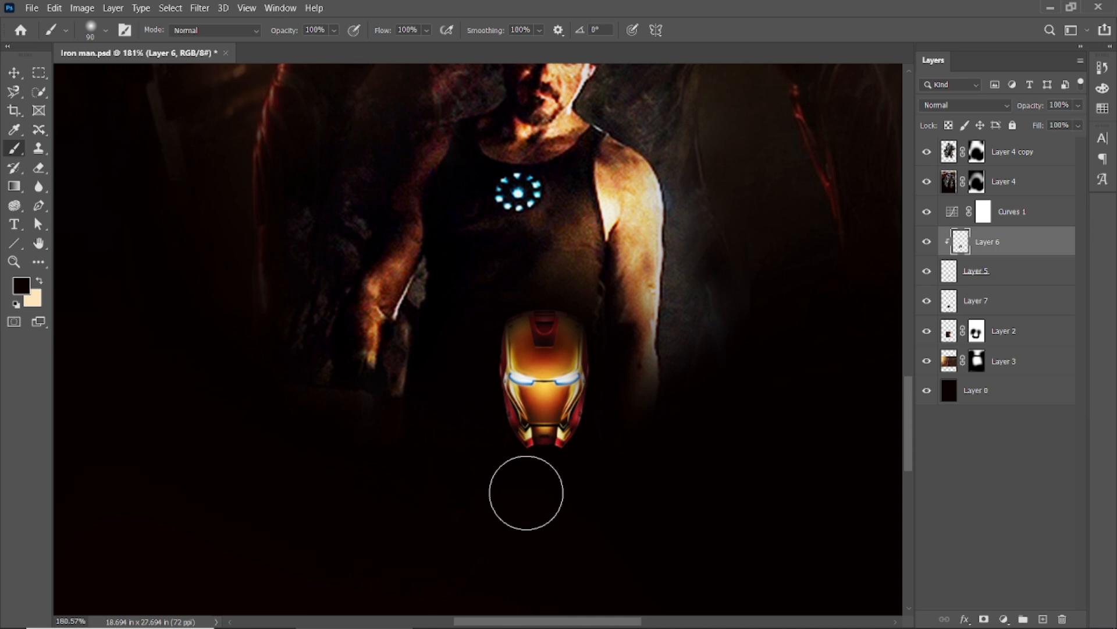
Darken the helmet's chin and forehead on Layer 6 with larger soft black strokes, up to about 175 px.
{"action": "key", "text": "bracketright"}
{"action": "key", "text": "bracketright"}
{"action": "left_click_drag", "start_coordinate": [543, 488], "coordinate": [543, 464]}
{"action": "key", "text": "bracketleft"}
{"action": "key", "text": "bracketright"}
{"action": "key", "text": "bracketright"}
{"action": "mouse_move", "coordinate": [546, 274]}
{"action": "left_mouse_down"}
{"action": "mouse_move", "coordinate": [506, 267]}
{"action": "mouse_move", "coordinate": [536, 267]}
{"action": "mouse_move", "coordinate": [511, 249]}
{"action": "left_mouse_up"}
{"action": "key", "text": "bracketright"}
{"action": "key", "text": "bracketleft"}
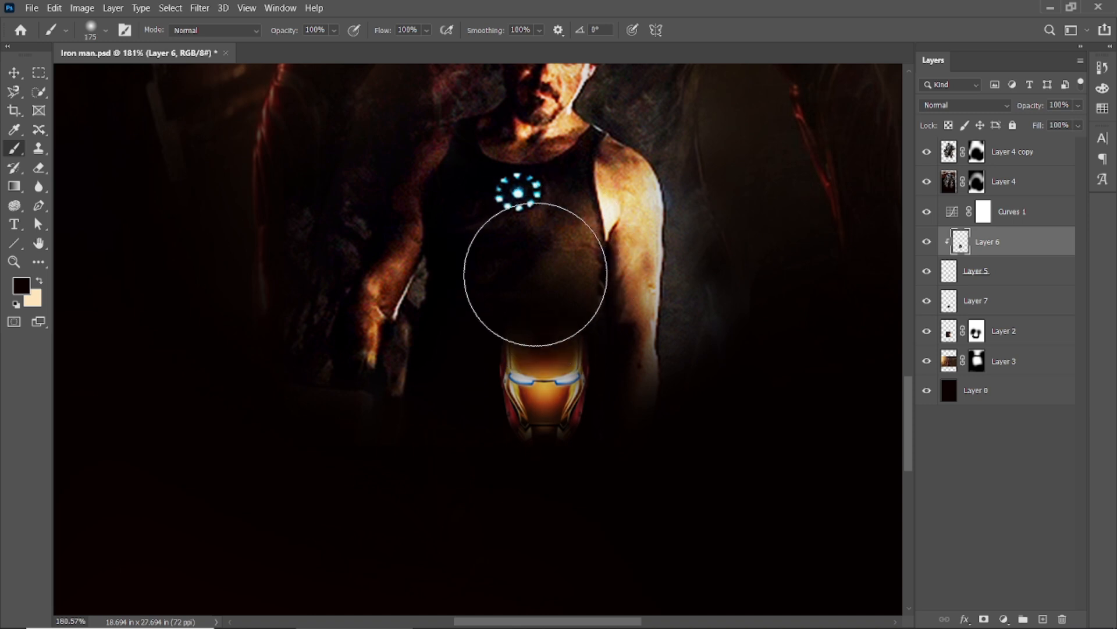
Inspect the shaded helmet within the whole poster and its eyes up close.
{"action": "left_click", "coordinate": [14, 72]}
{"action": "left_click", "coordinate": [222, 279]}
{"action": "scroll", "coordinate": [316, 416], "scroll_direction": "down", "scroll_amount": 5}
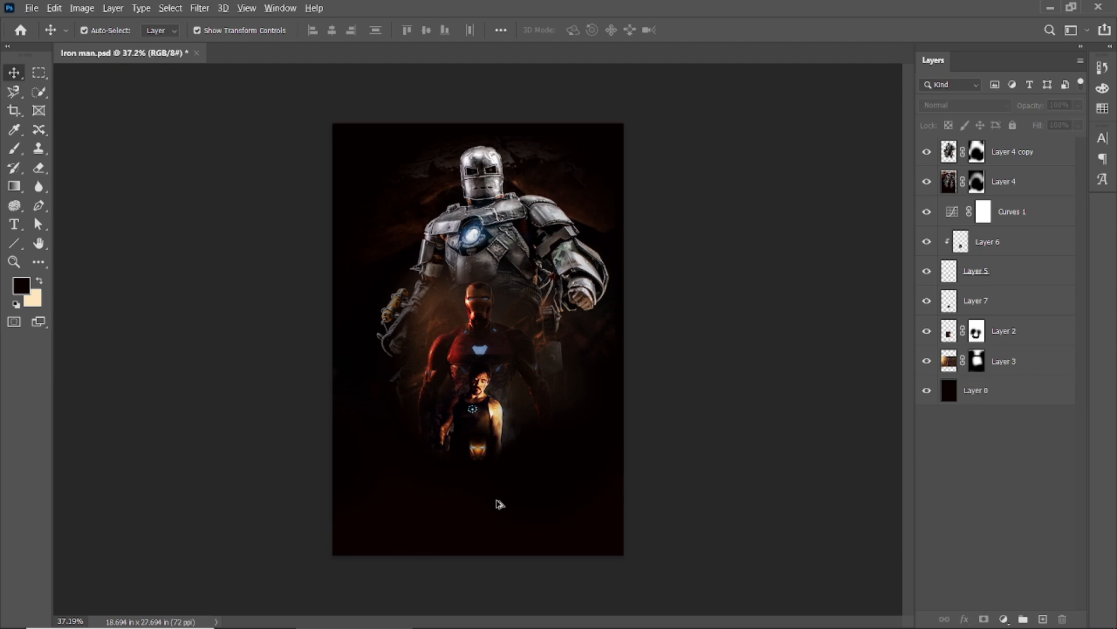
{"action": "scroll", "coordinate": [482, 509], "scroll_direction": "up", "scroll_amount": 8}
{"action": "scroll", "coordinate": [515, 413], "scroll_direction": "up", "scroll_amount": 3}
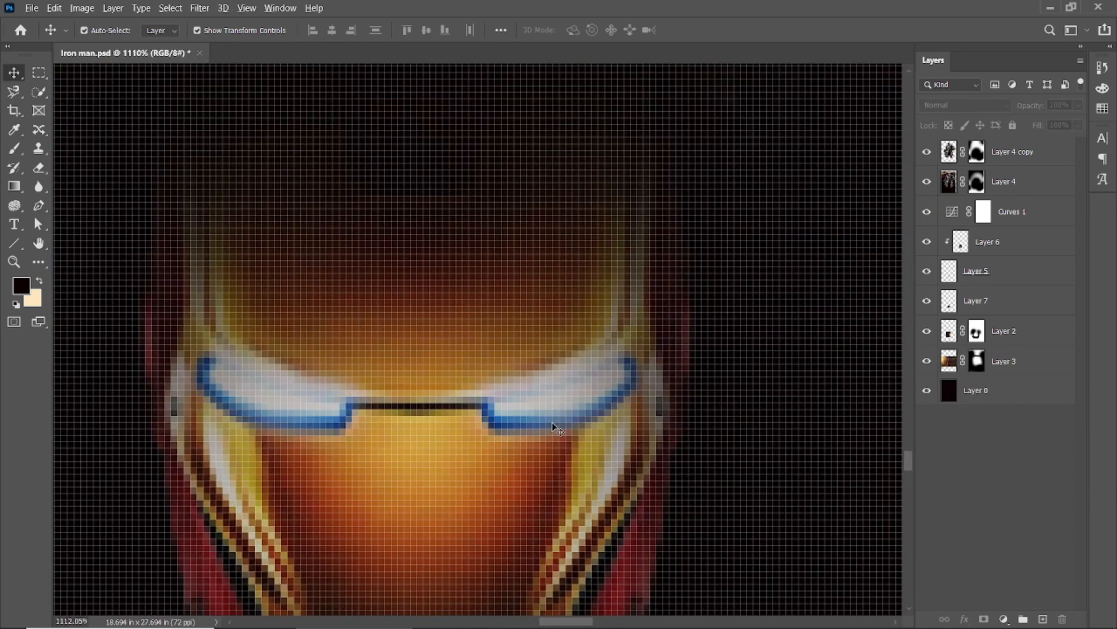
{"action": "scroll", "coordinate": [556, 429], "scroll_direction": "down", "scroll_amount": 2}
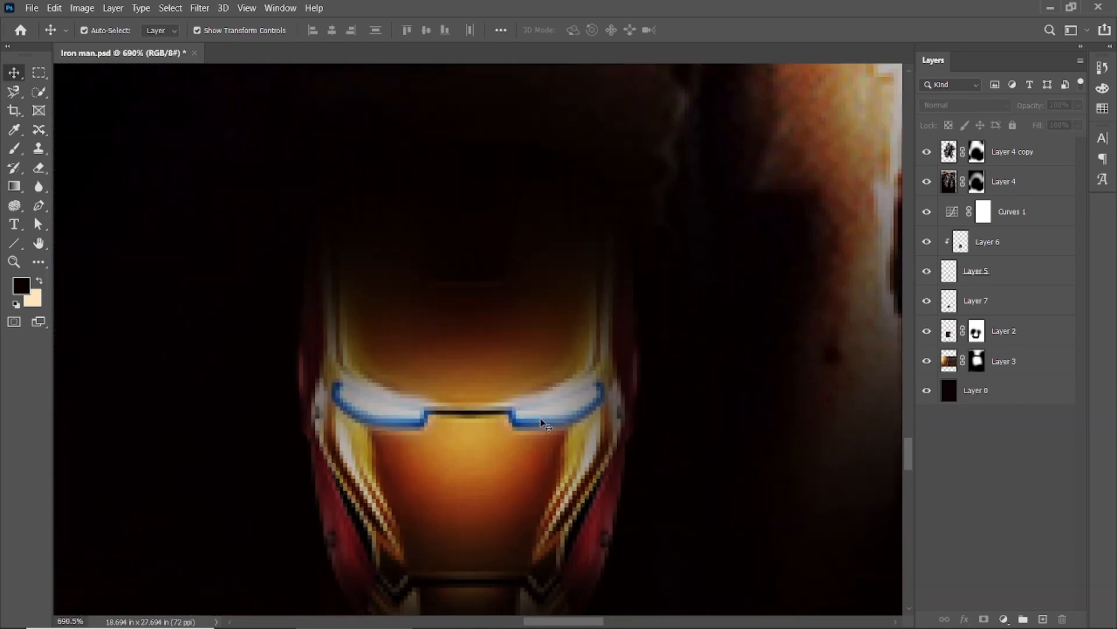
Try to select one of the helmet's eyes on Layer 5 with the Object Selection tool.
{"action": "left_click", "coordinate": [39, 75]}
{"action": "right_click", "coordinate": [39, 74]}
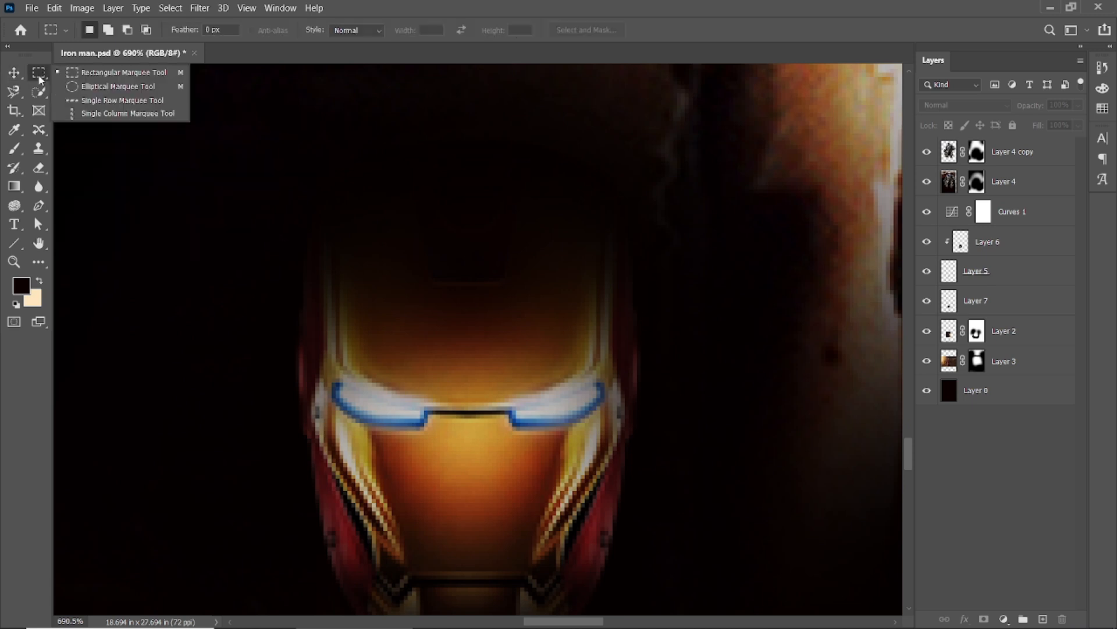
{"action": "left_click", "coordinate": [39, 92]}
{"action": "right_click", "coordinate": [39, 91]}
{"action": "left_click", "coordinate": [105, 85]}
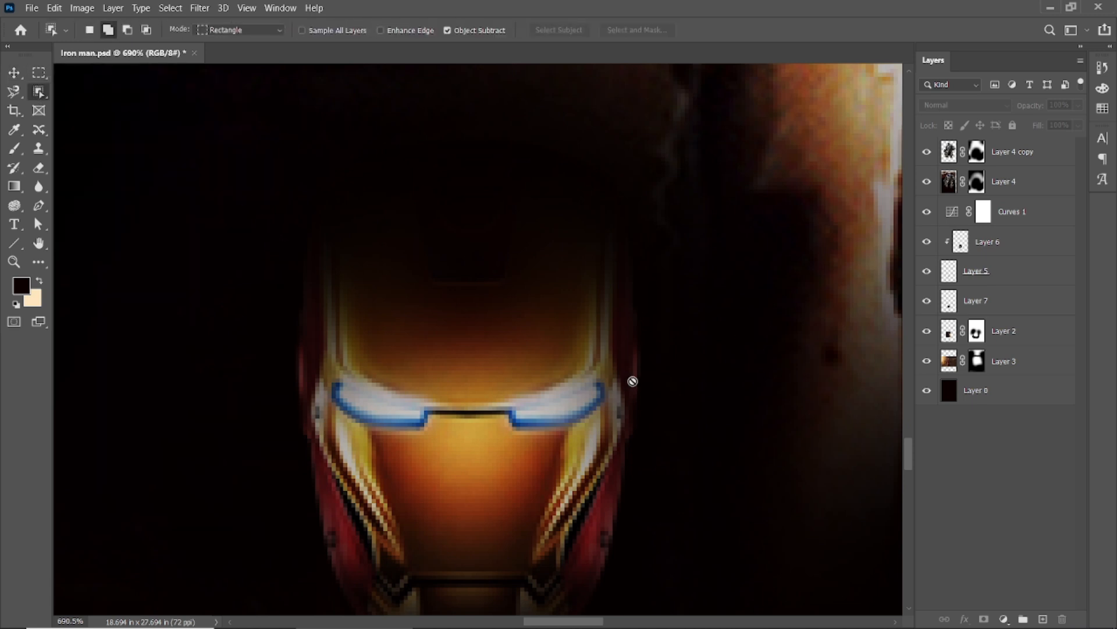
{"action": "left_click", "coordinate": [982, 277]}
{"action": "left_click", "coordinate": [926, 272]}
{"action": "left_click", "coordinate": [926, 272]}
{"action": "left_click_drag", "start_coordinate": [516, 398], "coordinate": [608, 424]}
{"action": "left_click", "coordinate": [589, 257]}
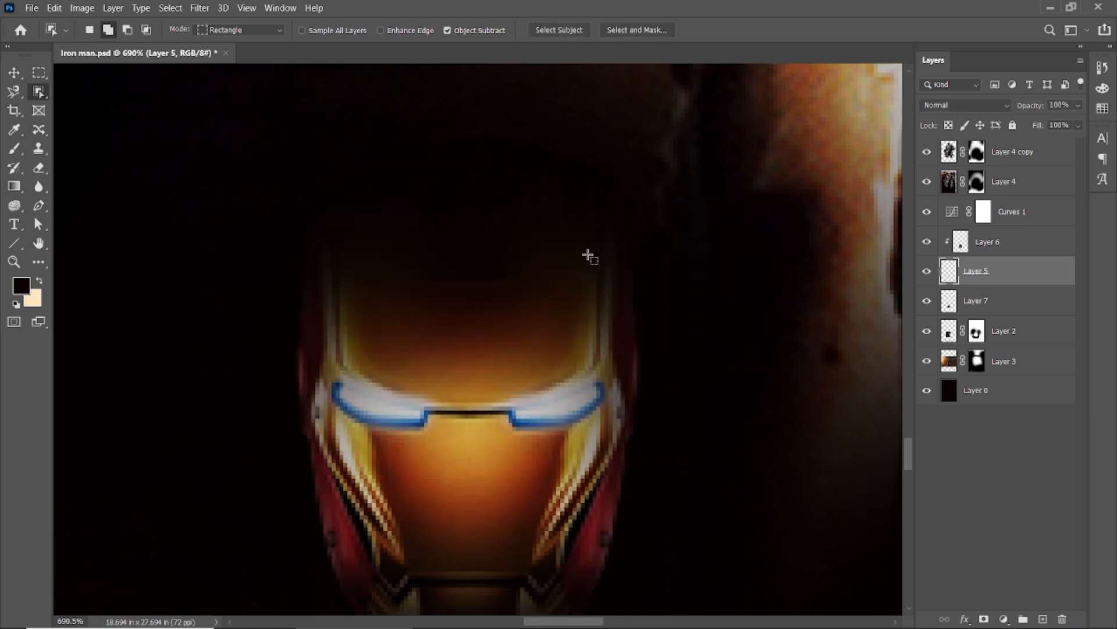
Select both of the helmet's eyes with the Quick Selection tool and trim the excess around their edges.
{"action": "right_click", "coordinate": [41, 92]}
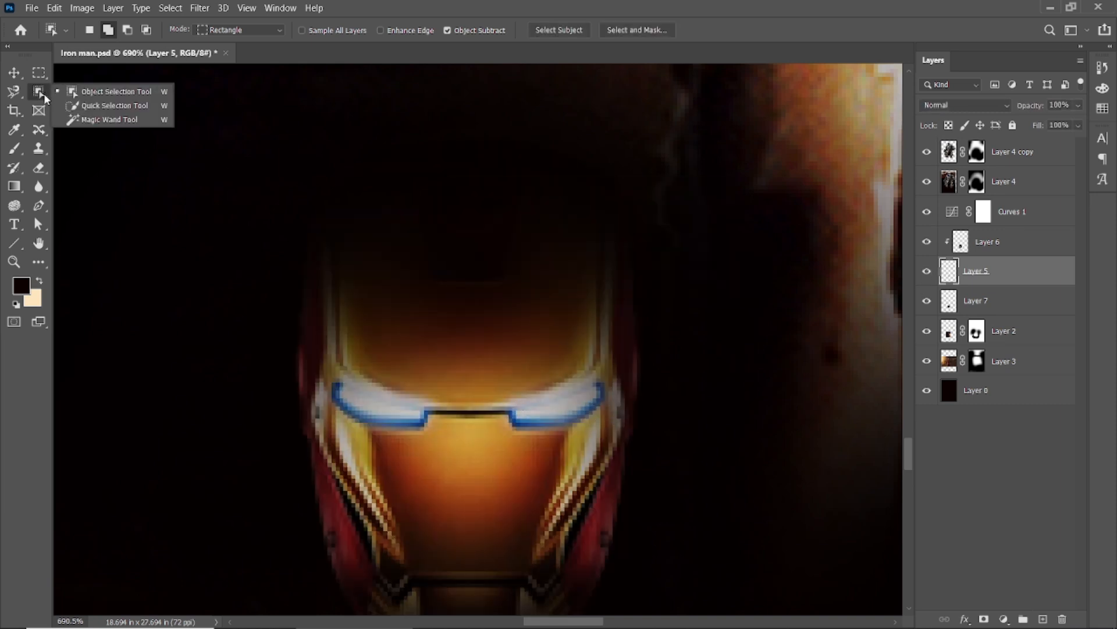
{"action": "left_click", "coordinate": [112, 106]}
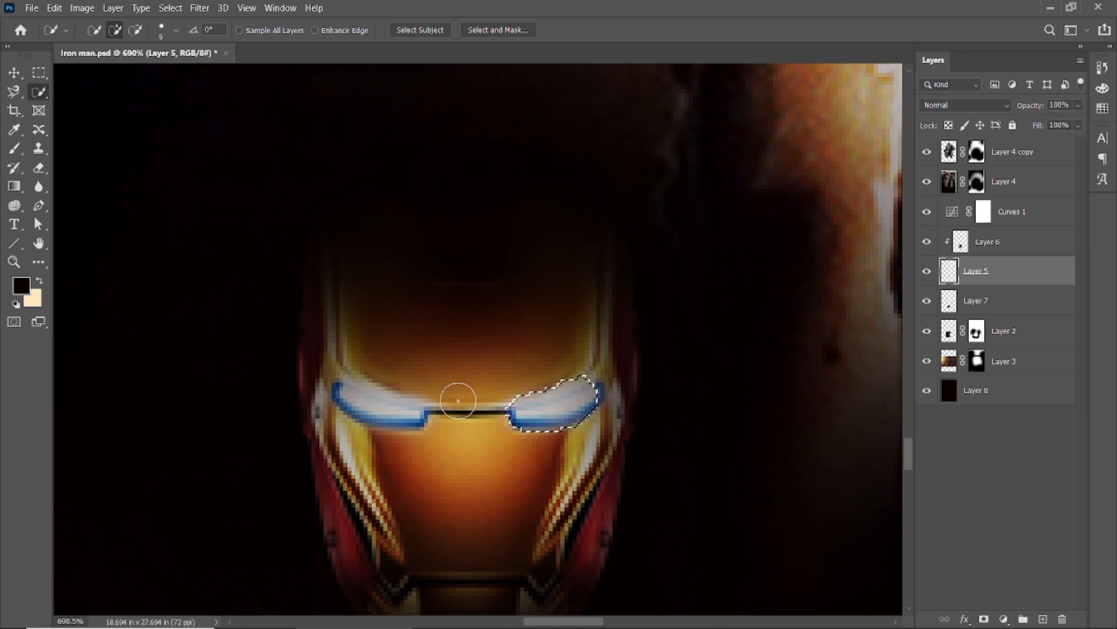
{"action": "scroll", "coordinate": [355, 396], "scroll_direction": "up", "scroll_amount": 2}
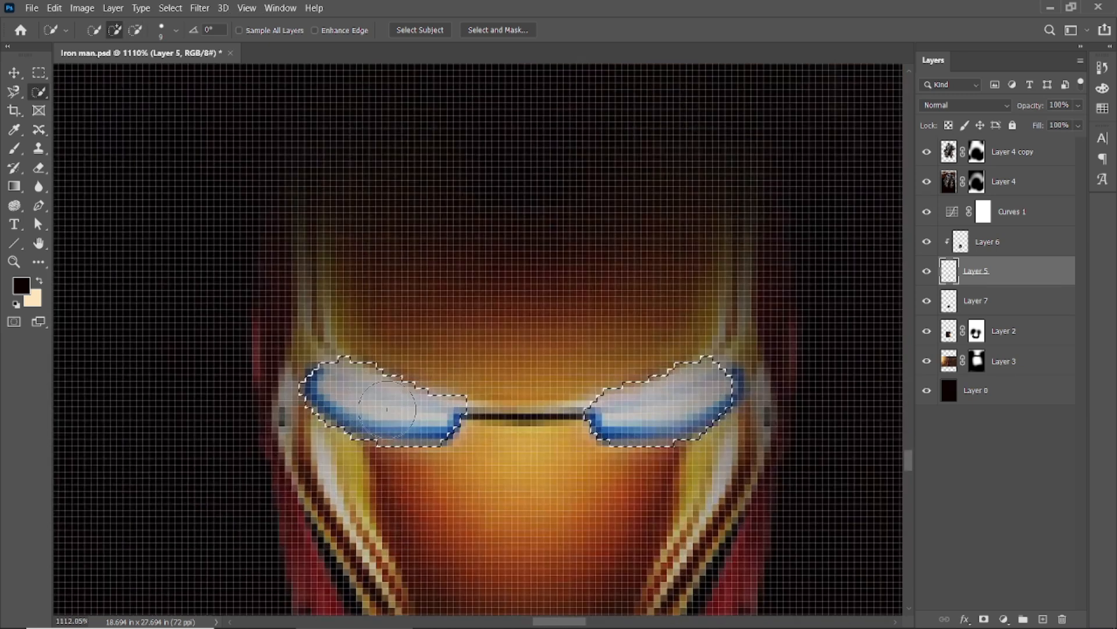
{"action": "key", "text": "alt"}
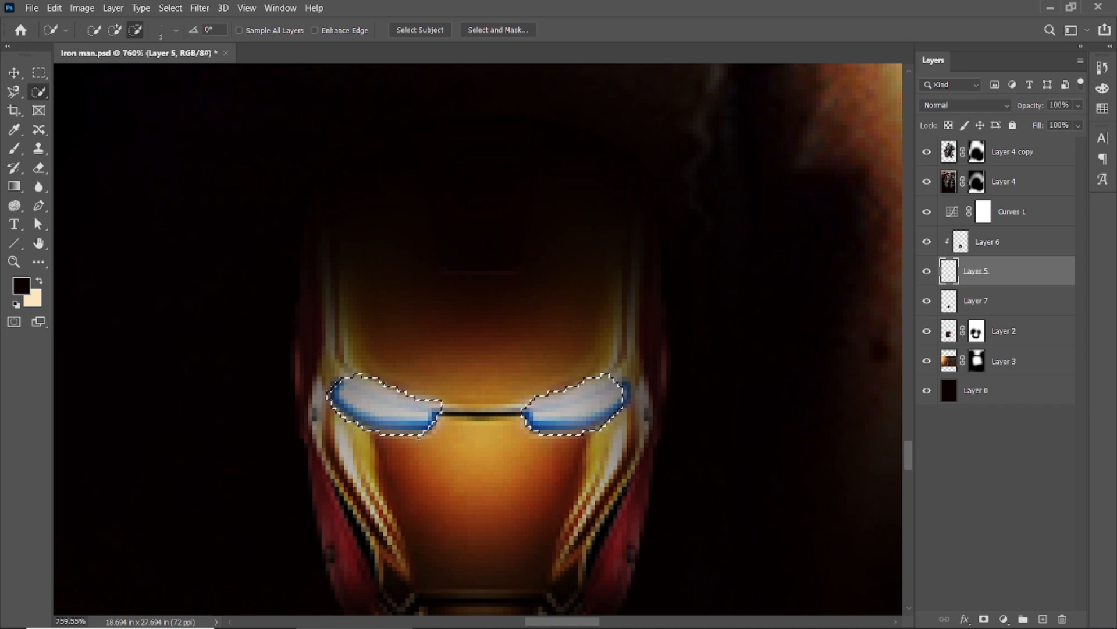
{"action": "left_click_drag", "start_coordinate": [405, 437], "coordinate": [421, 434]}
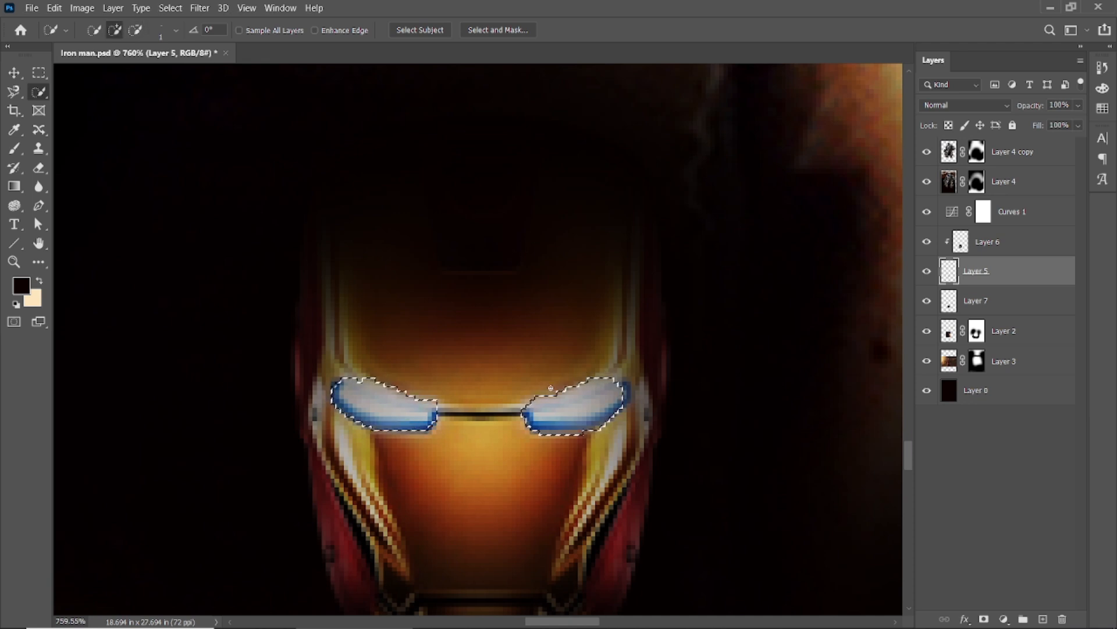
{"action": "scroll", "coordinate": [553, 393], "scroll_direction": "down", "scroll_amount": 1}
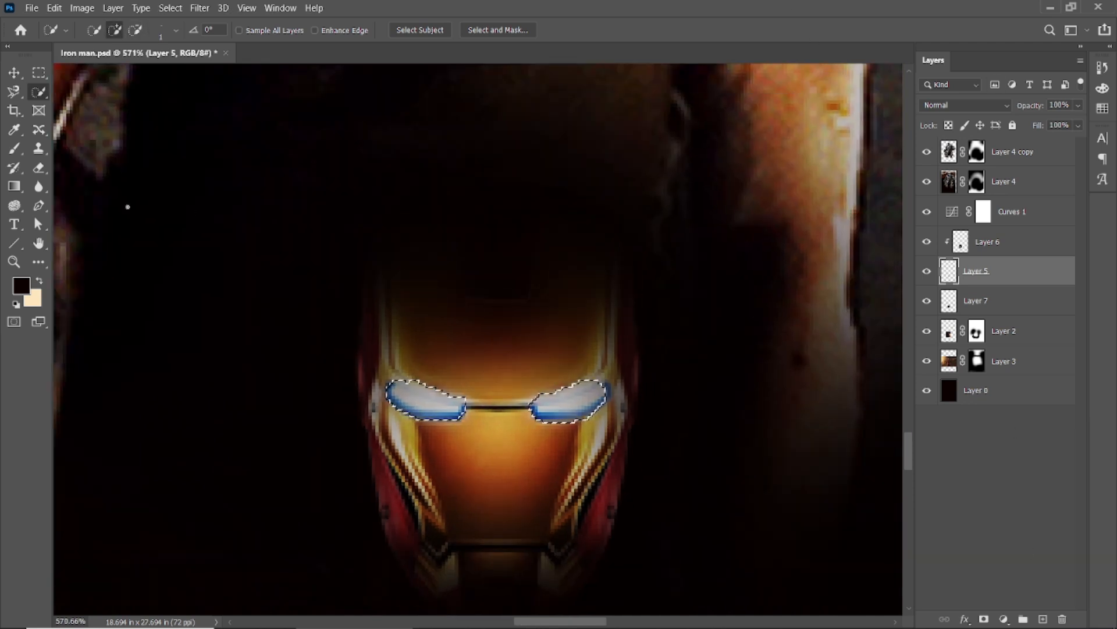
Fill the selected eyes with white (ffffff) on a new layer clipped to the helmet.
{"action": "left_click", "coordinate": [21, 285]}
{"action": "left_click_drag", "start_coordinate": [757, 384], "coordinate": [697, 351]}
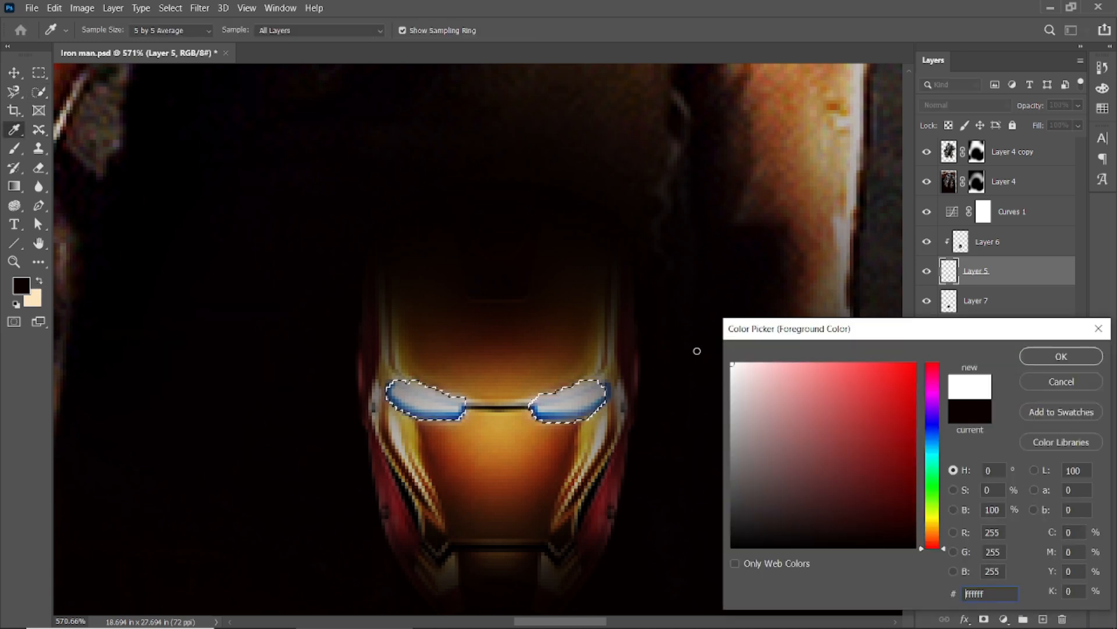
{"action": "key", "text": "Return"}
{"action": "key", "text": "w"}
{"action": "key", "text": "ctrl+shift+alt+n"}
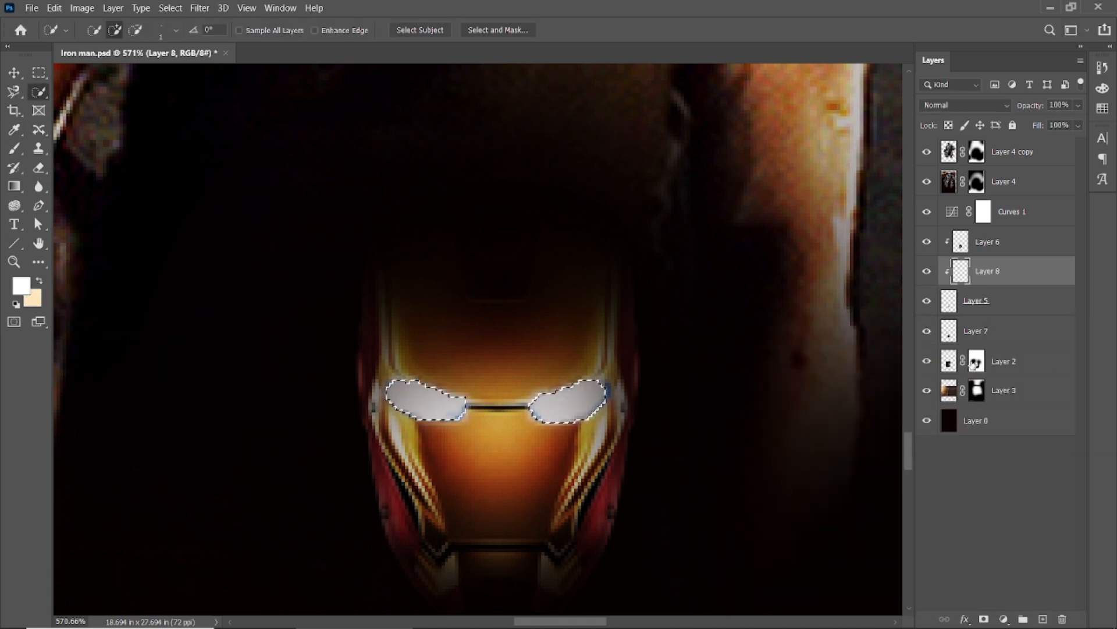
{"action": "left_click", "coordinate": [21, 290]}
{"action": "left_click", "coordinate": [1060, 355]}
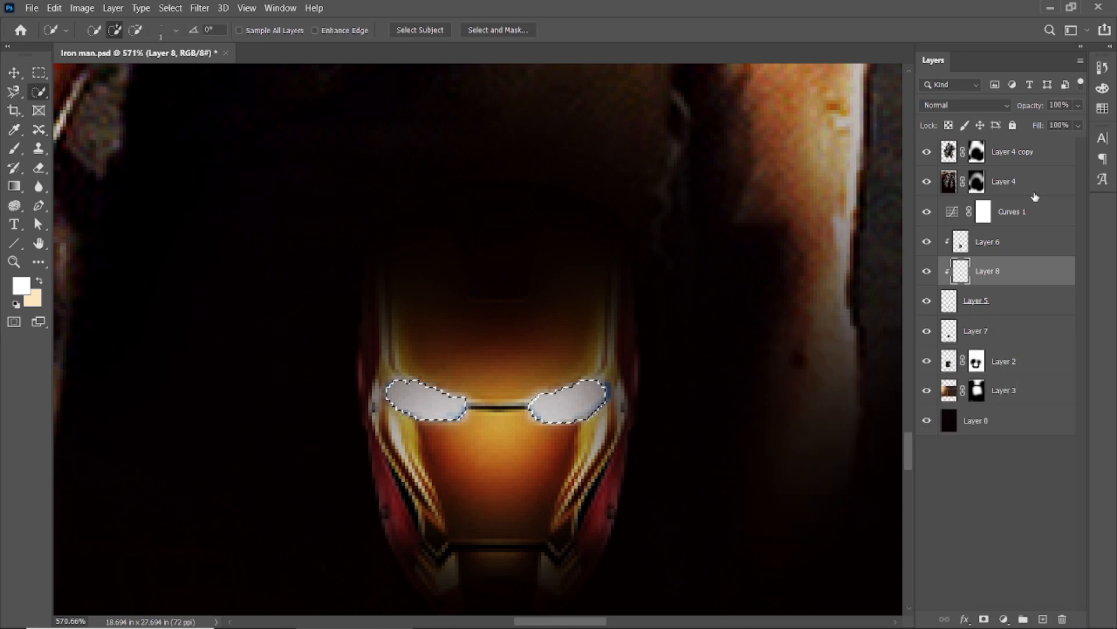
Add a Screen Outer Glow to the white eyes layer with 100% opacity, 0% noise, 0% spread and 3 px size.
{"action": "double_click", "coordinate": [1059, 282]}
{"action": "left_click_drag", "start_coordinate": [582, 204], "coordinate": [774, 185]}
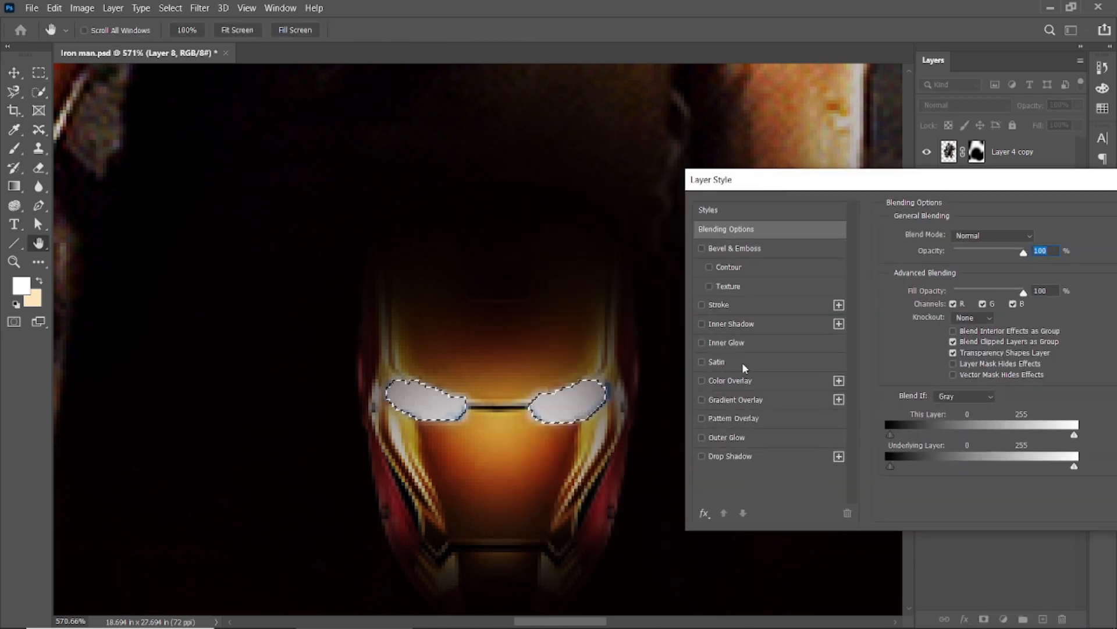
{"action": "left_click", "coordinate": [722, 438]}
{"action": "mouse_move", "coordinate": [950, 347]}
{"action": "left_mouse_down"}
{"action": "mouse_move", "coordinate": [960, 348]}
{"action": "mouse_move", "coordinate": [918, 357]}
{"action": "mouse_move", "coordinate": [954, 349]}
{"action": "mouse_move", "coordinate": [940, 365]}
{"action": "mouse_move", "coordinate": [967, 365]}
{"action": "mouse_move", "coordinate": [940, 364]}
{"action": "left_mouse_up"}
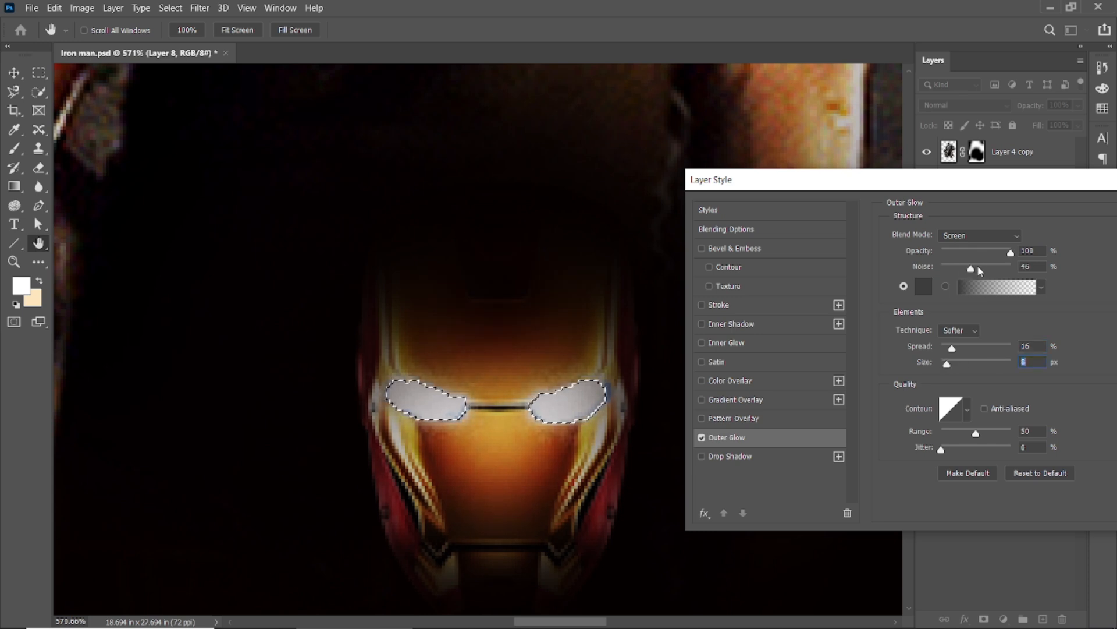
{"action": "left_click_drag", "start_coordinate": [979, 350], "coordinate": [941, 363]}
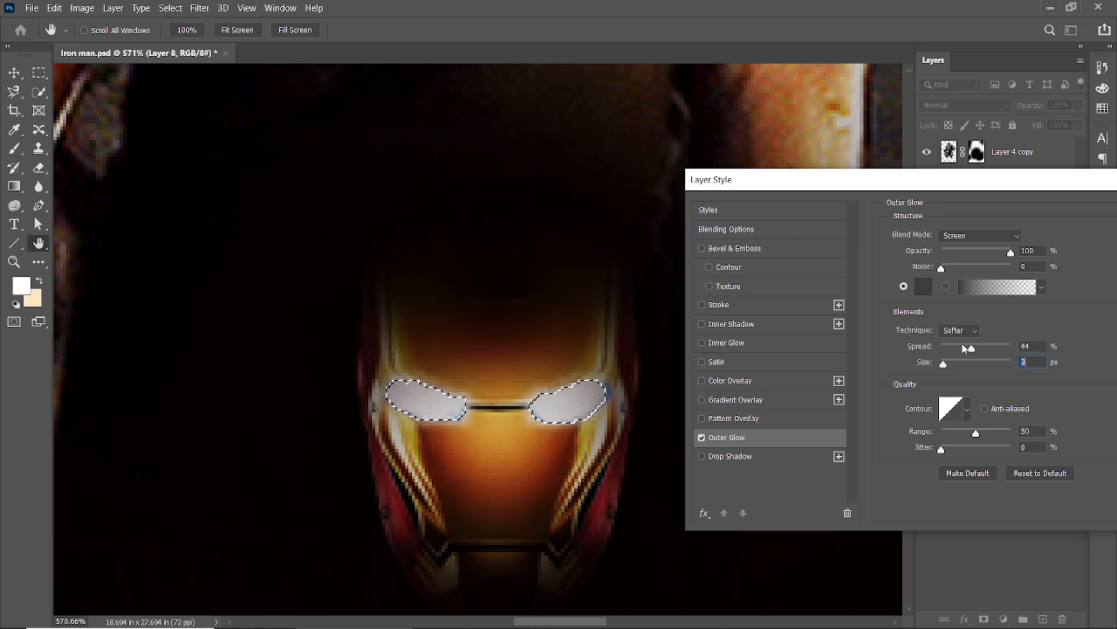
{"action": "left_click_drag", "start_coordinate": [987, 187], "coordinate": [880, 199]}
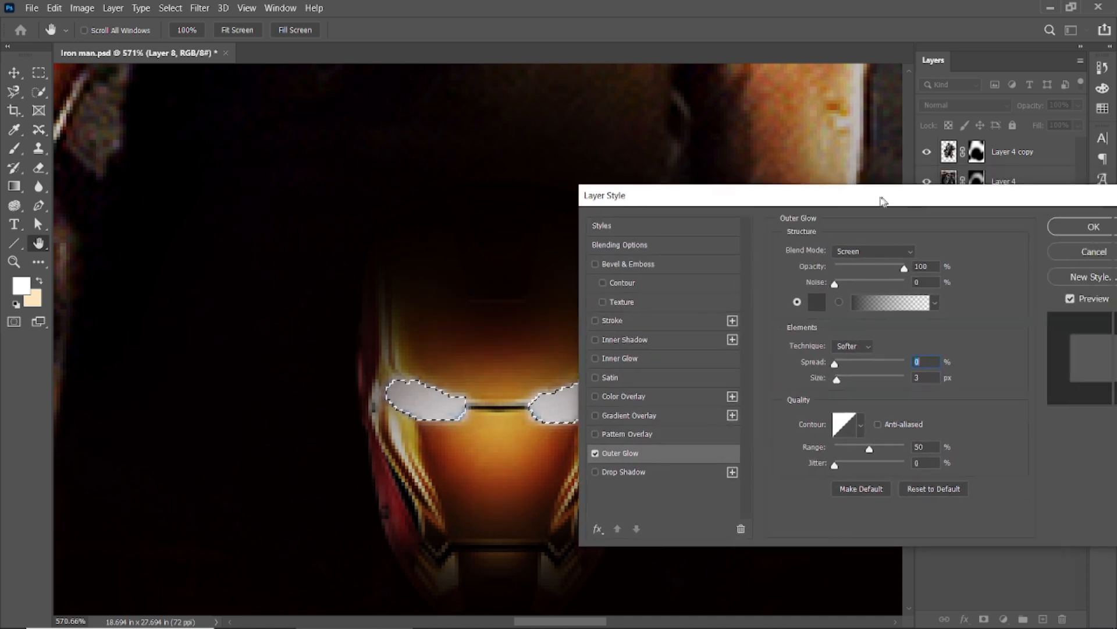
{"action": "left_click", "coordinate": [1042, 231]}
Lower the white eyes layer to 92% opacity and 84% fill, and clear the eye selection.
{"action": "left_click_drag", "start_coordinate": [1043, 122], "coordinate": [1032, 130]}
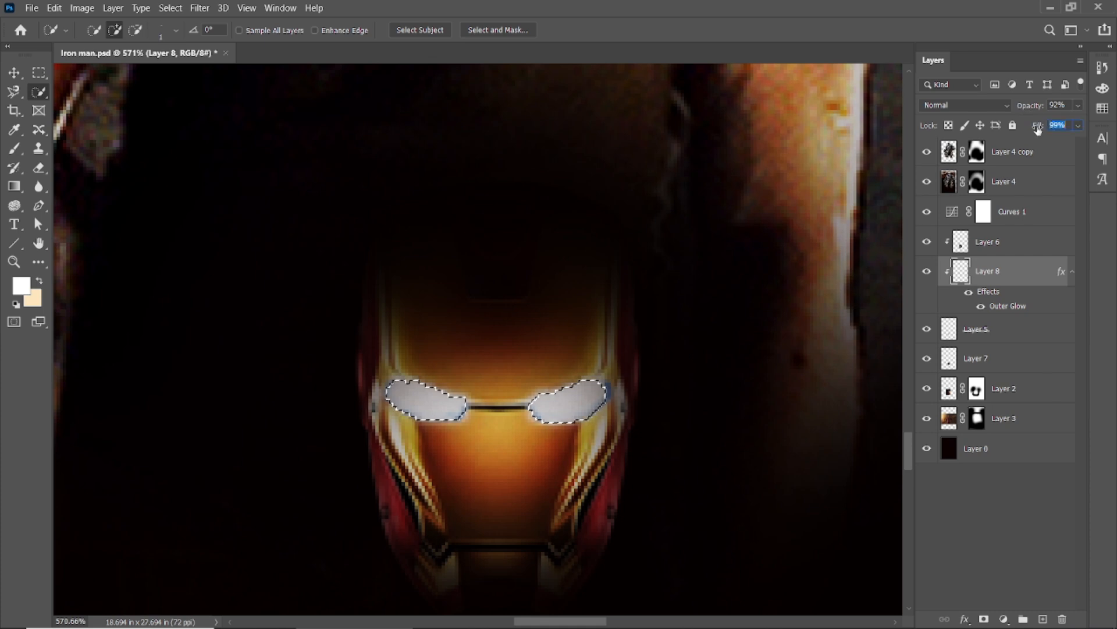
{"action": "key", "text": "ctrl+d"}
{"action": "scroll", "coordinate": [283, 195], "scroll_direction": "down", "scroll_amount": 10}
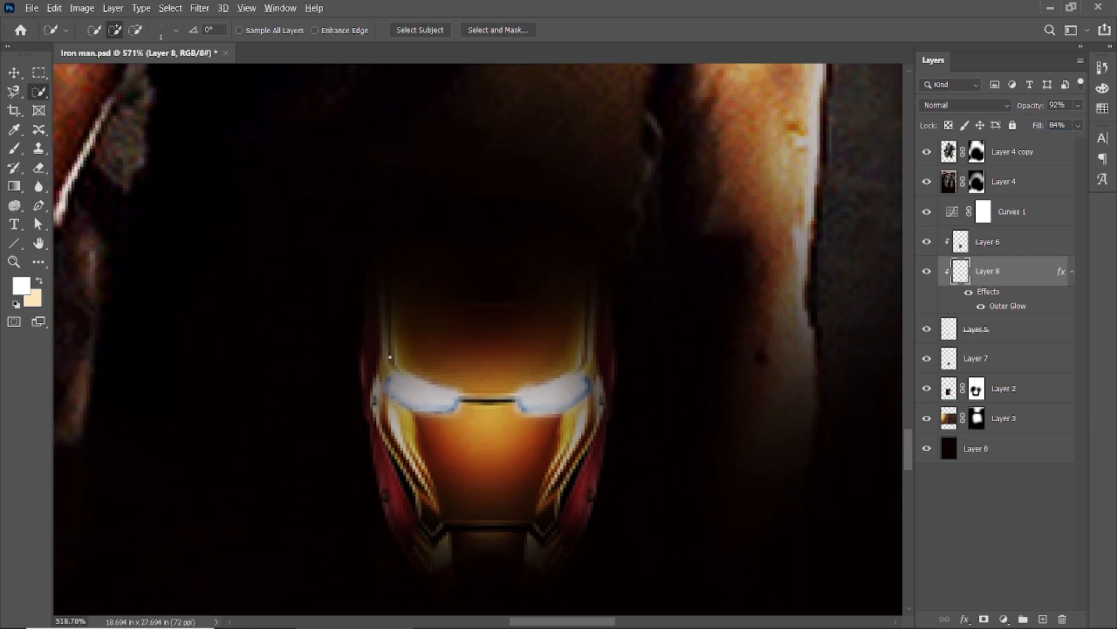
{"action": "key", "text": "v"}
{"action": "left_click", "coordinate": [119, 150]}
{"action": "key", "text": "ctrl+0"}
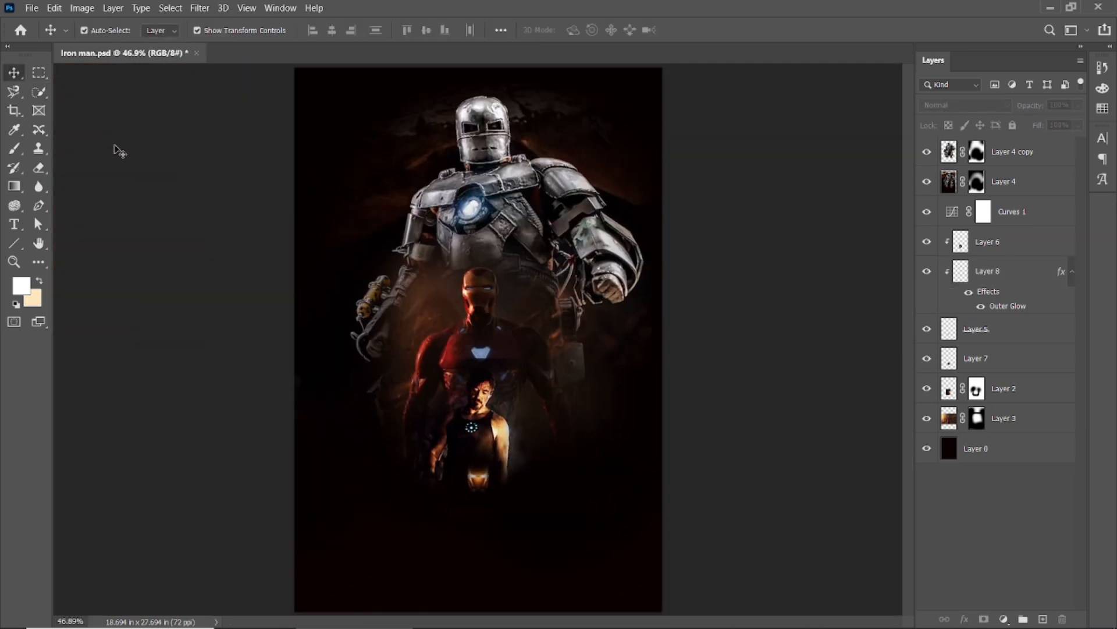
{"action": "left_click", "coordinate": [561, 215]}
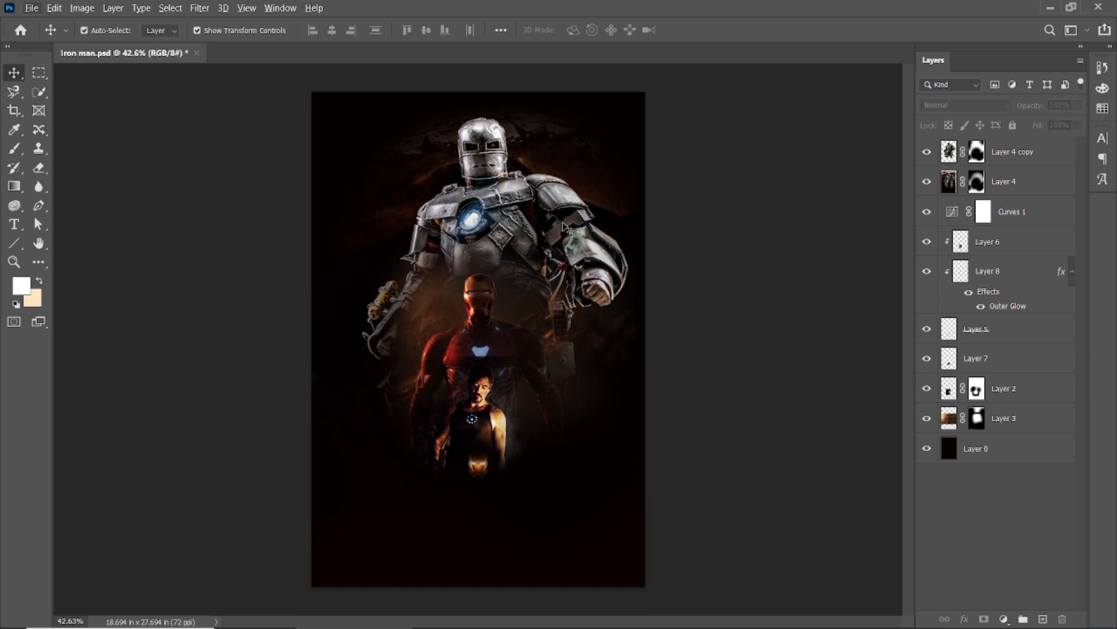
Add a new layer clipped to the Mark I armour's Layer 4 copy and set the foreground colour to orange ffb239.
{"action": "left_click", "coordinate": [1042, 620]}
{"action": "left_click", "coordinate": [1004, 166], "text": "alt"}
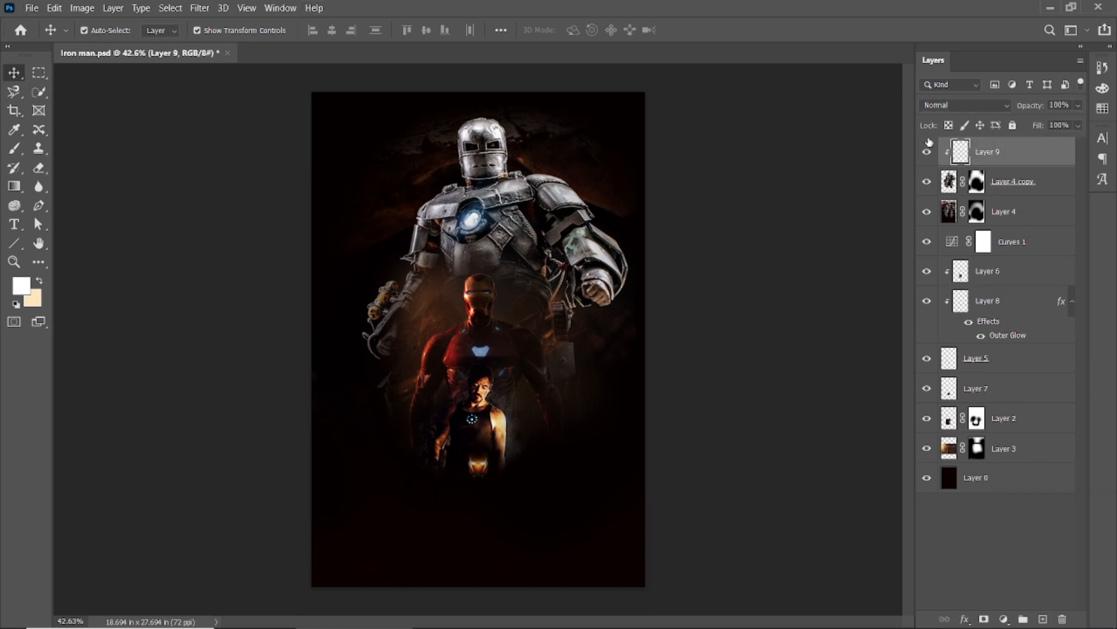
{"action": "left_click", "coordinate": [26, 285]}
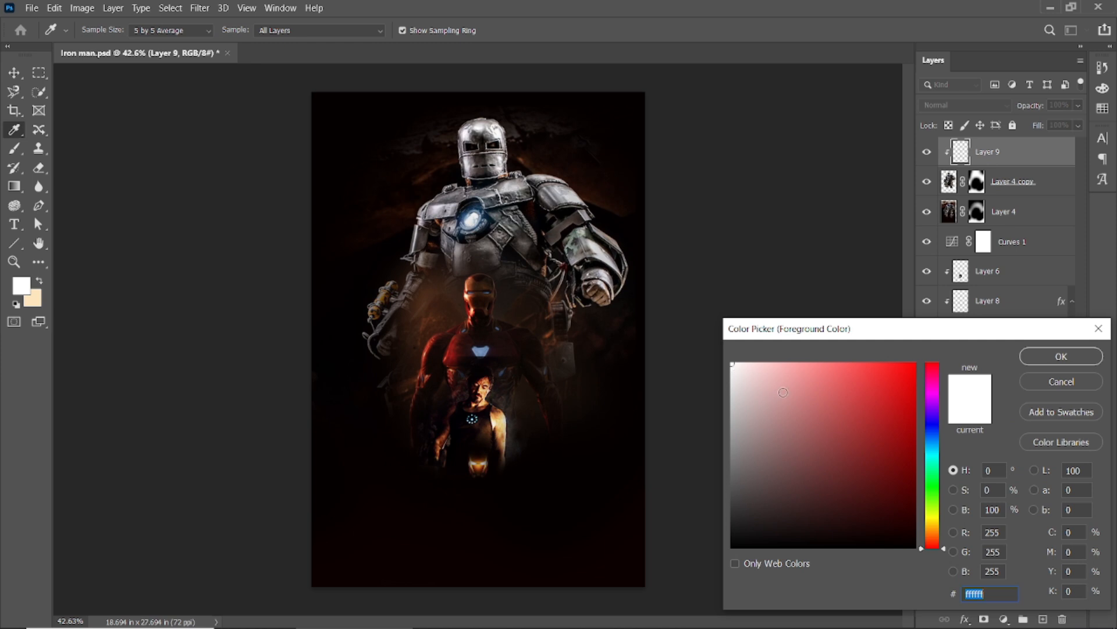
{"action": "left_click_drag", "start_coordinate": [930, 505], "coordinate": [931, 530]}
{"action": "left_click", "coordinate": [845, 368]}
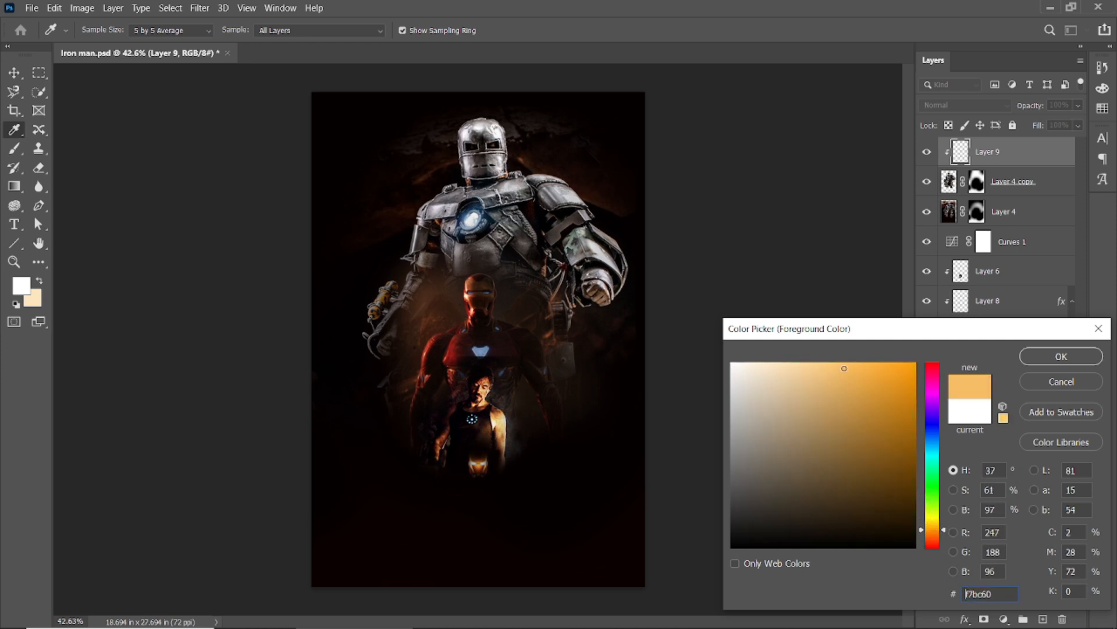
{"action": "left_click_drag", "start_coordinate": [842, 365], "coordinate": [877, 358]}
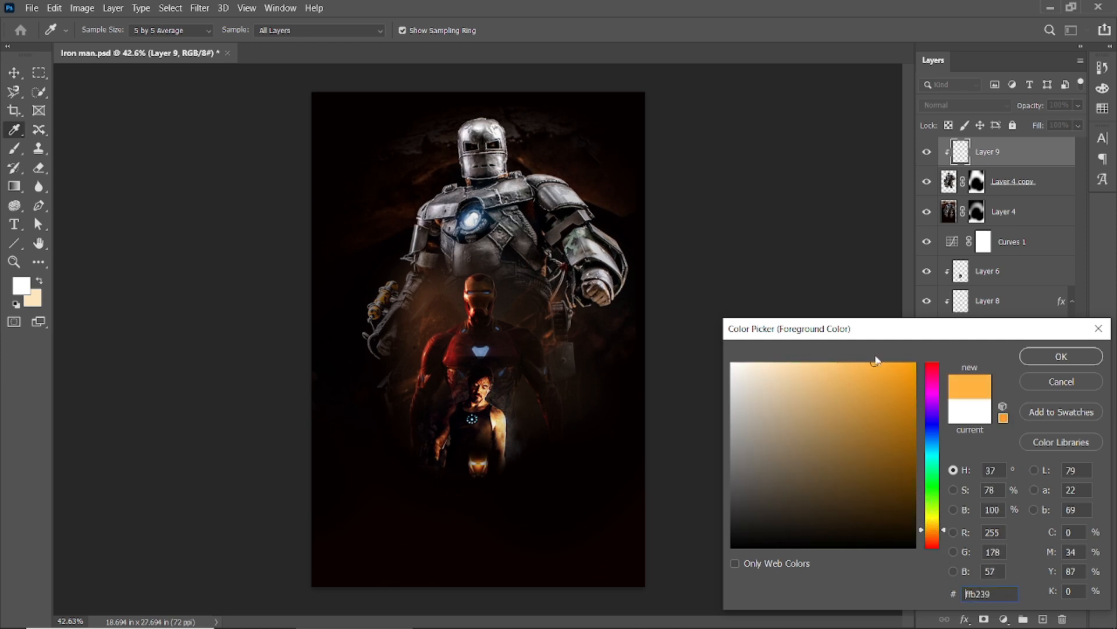
{"action": "left_click", "coordinate": [1062, 356]}
Brush orange over the Mark I armour's helmet, shoulders, arms and chest on the clipped Layer 9.
{"action": "key", "text": "b"}
{"action": "mouse_move", "coordinate": [465, 152]}
{"action": "left_mouse_down"}
{"action": "mouse_move", "coordinate": [456, 137]}
{"action": "mouse_move", "coordinate": [490, 113]}
{"action": "mouse_move", "coordinate": [553, 110]}
{"action": "mouse_move", "coordinate": [674, 254]}
{"action": "left_mouse_up"}
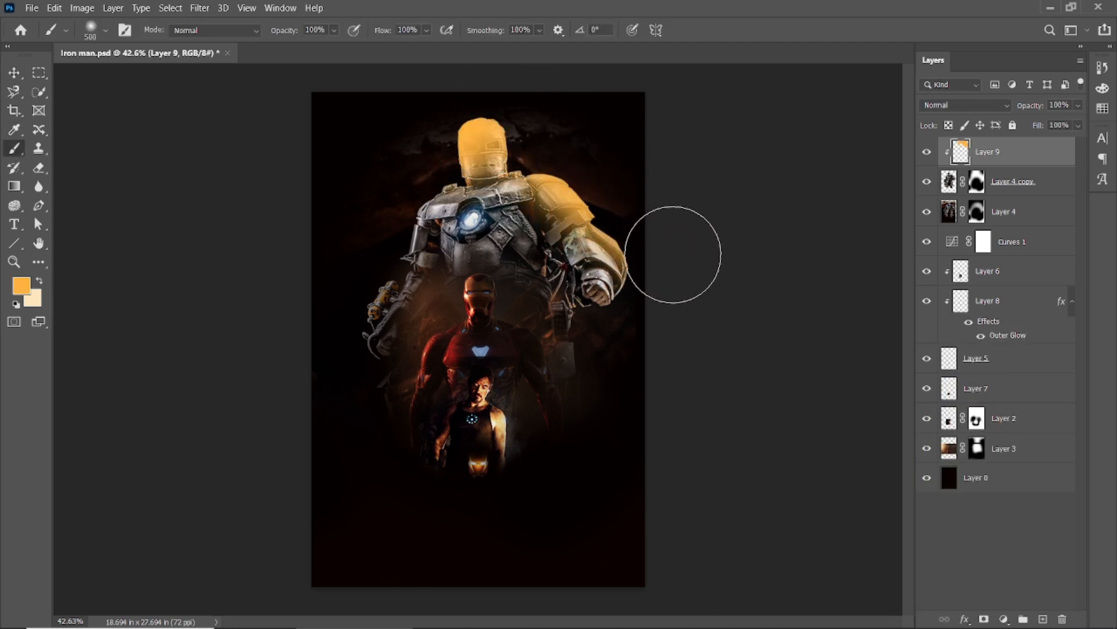
{"action": "mouse_move", "coordinate": [384, 178]}
{"action": "left_mouse_down"}
{"action": "mouse_move", "coordinate": [319, 319]}
{"action": "mouse_move", "coordinate": [324, 239]}
{"action": "mouse_move", "coordinate": [524, 257]}
{"action": "left_mouse_up"}
Set Layer 9 to Overlay blending with 94% opacity and 71% fill, and toggle its visibility to compare, leaving it hidden.
{"action": "left_click", "coordinate": [989, 106]}
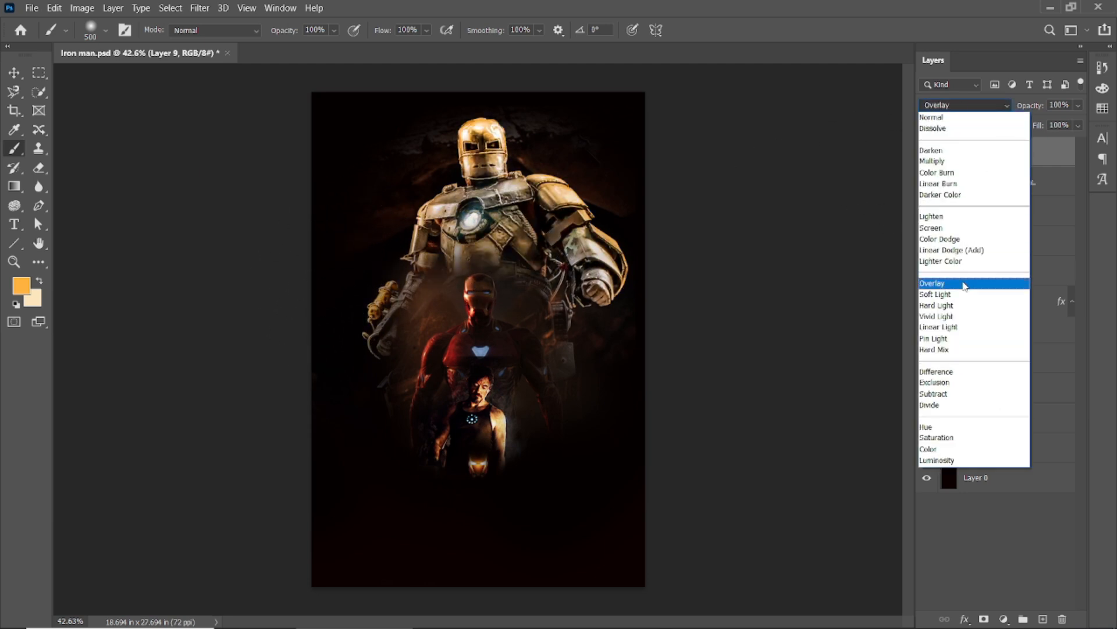
{"action": "left_click", "coordinate": [964, 285]}
{"action": "left_click_drag", "start_coordinate": [1039, 125], "coordinate": [1015, 129]}
{"action": "left_click", "coordinate": [926, 152]}
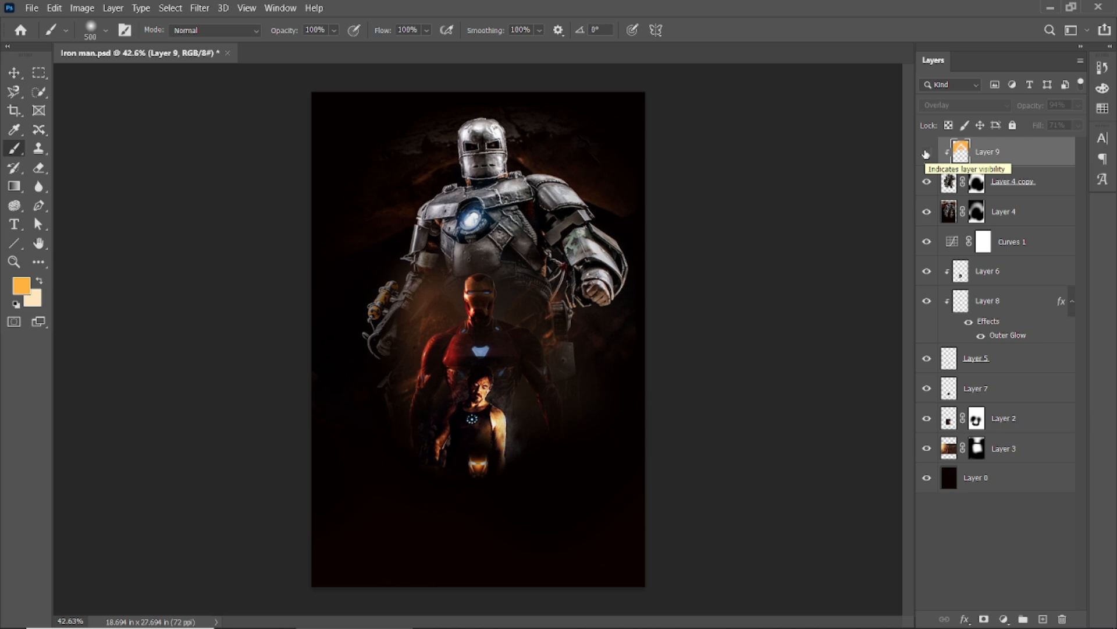
{"action": "left_click", "coordinate": [927, 151]}
{"action": "left_click", "coordinate": [926, 152]}
Disable Layer 3's mask and hide every layer above it to examine the unmasked Infinity War image.
{"action": "key", "text": "v"}
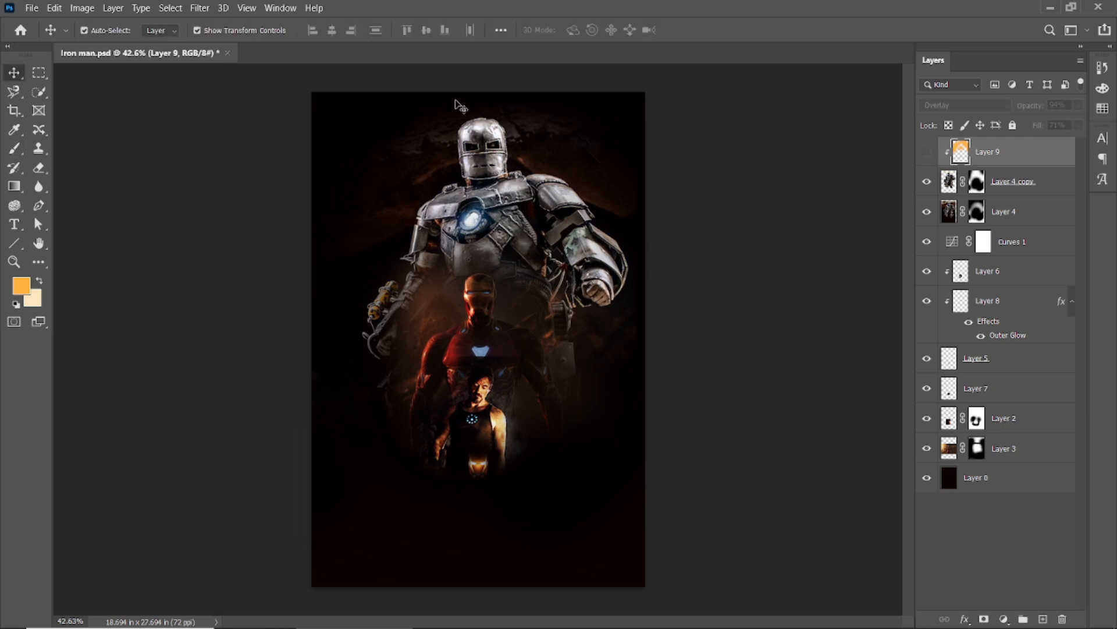
{"action": "key", "text": "ctrl+plus"}
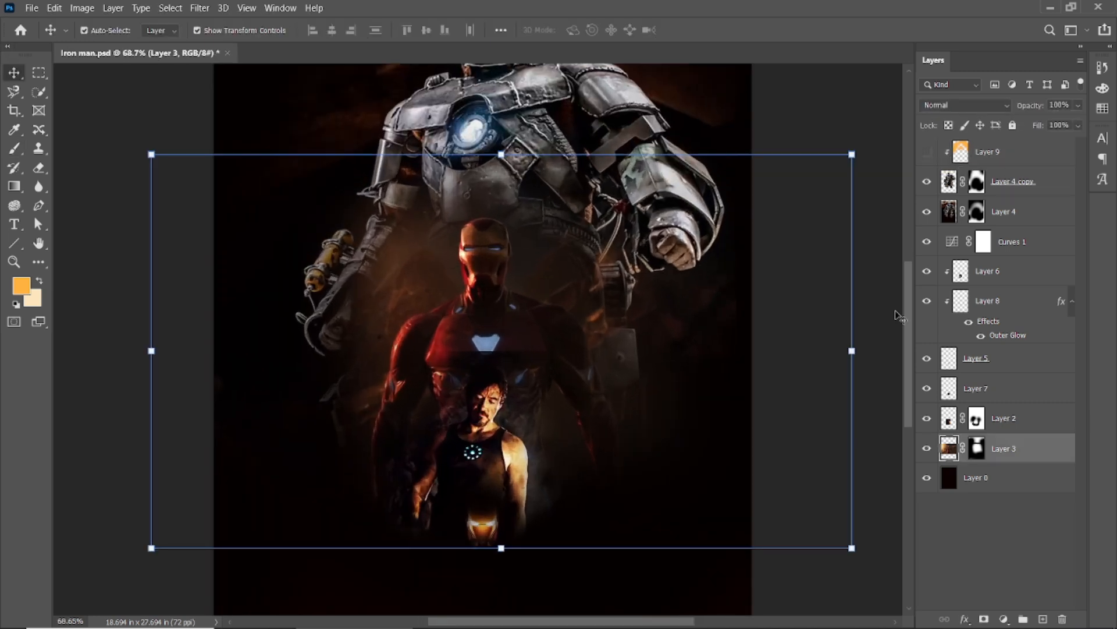
{"action": "left_click", "coordinate": [977, 448], "text": "shift"}
{"action": "left_click", "coordinate": [978, 449], "text": "shift"}
{"action": "key", "text": "ctrl+plus"}
{"action": "left_click", "coordinate": [977, 449], "text": "shift"}
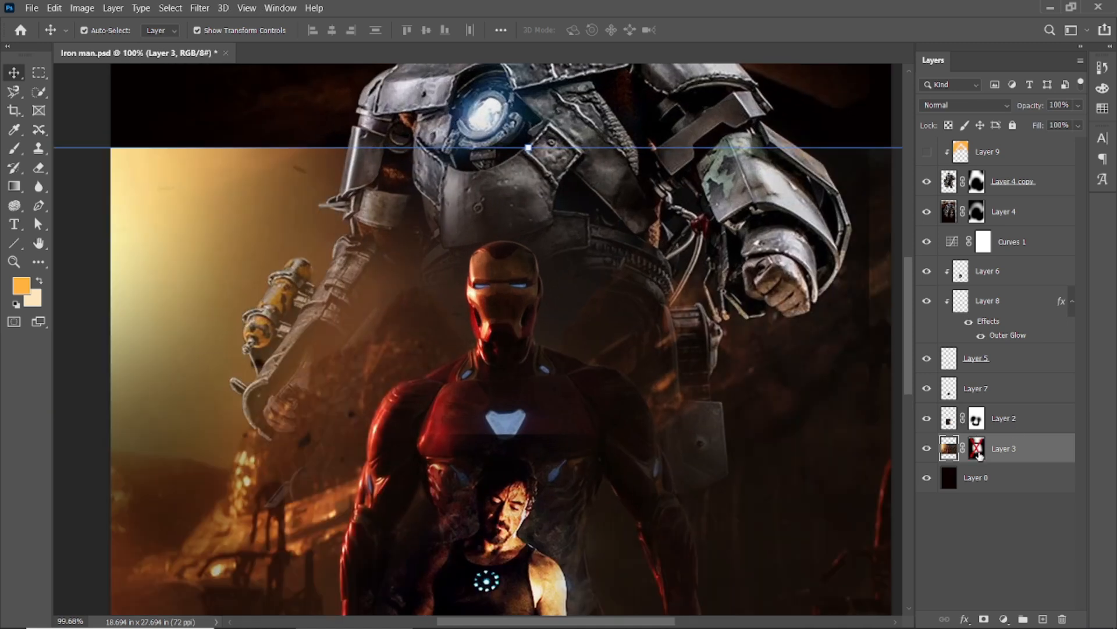
{"action": "left_click", "coordinate": [927, 417]}
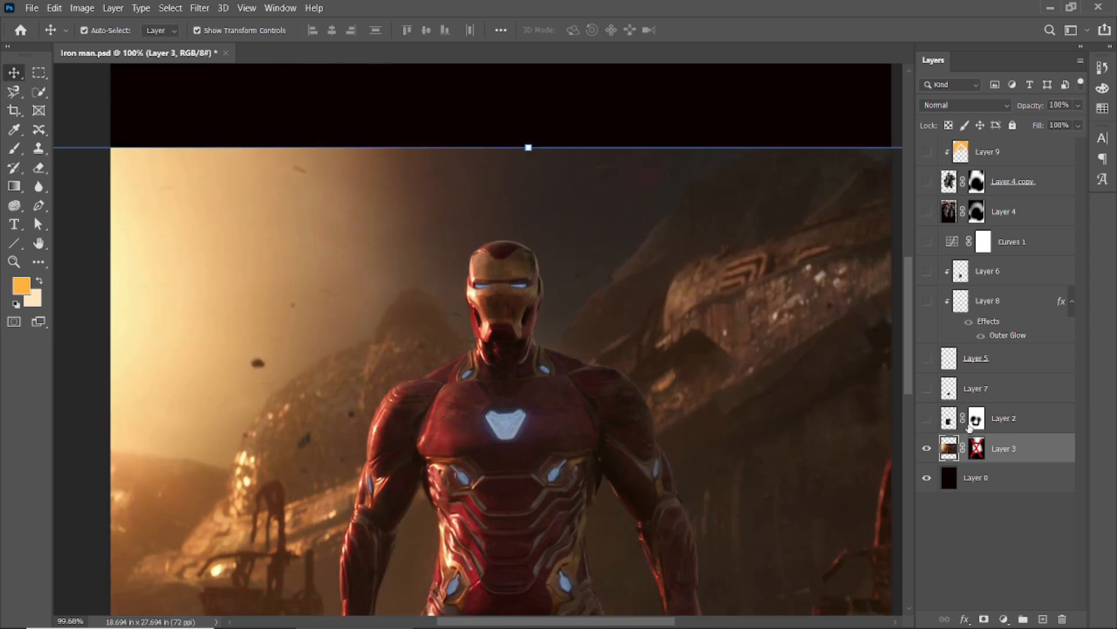
Show the layers above Layer 3 again one after another, up to the orange Layer 9, to review the build-up.
{"action": "left_click", "coordinate": [977, 448]}
{"action": "scroll", "coordinate": [596, 343], "scroll_direction": "down", "scroll_amount": 2}
{"action": "left_click", "coordinate": [949, 448]}
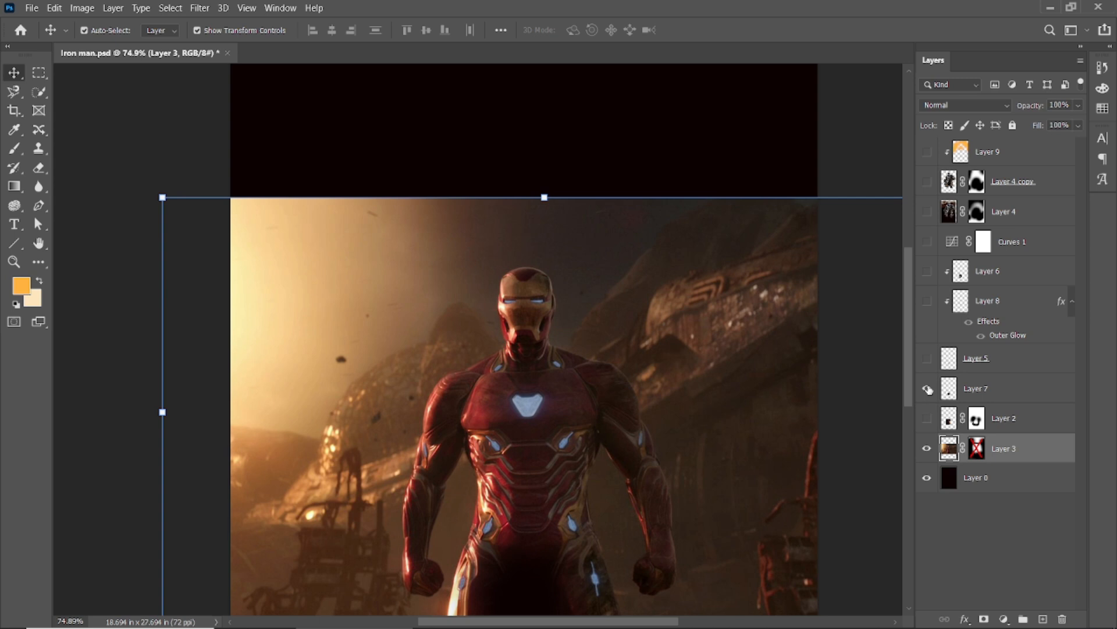
{"action": "left_click", "coordinate": [927, 389]}
{"action": "left_click", "coordinate": [926, 419]}
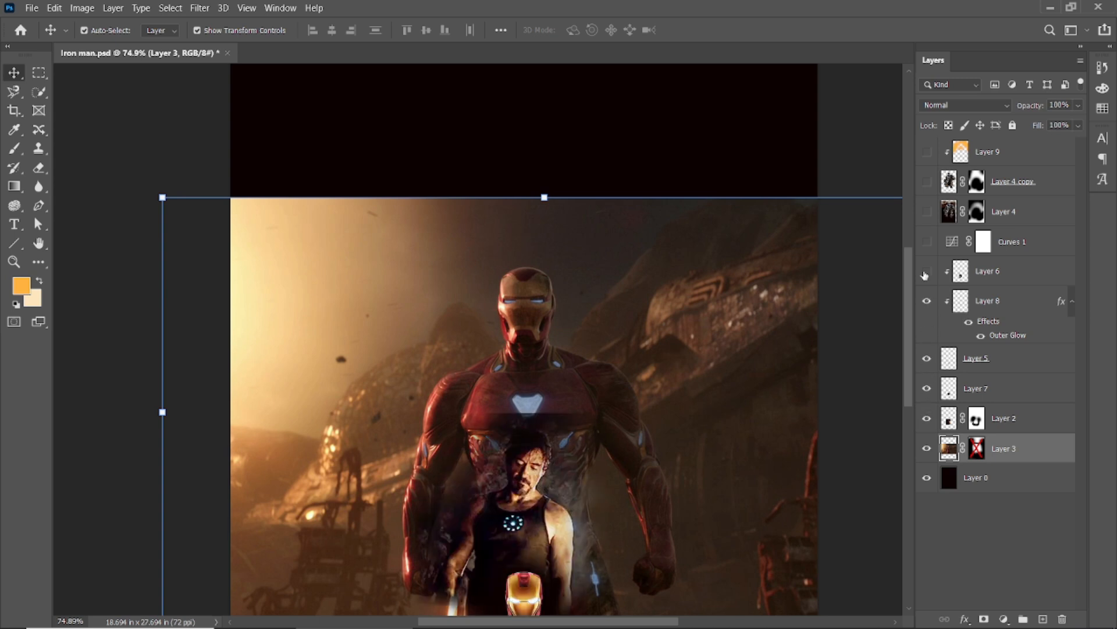
{"action": "left_click", "coordinate": [927, 241]}
{"action": "left_click", "coordinate": [927, 212]}
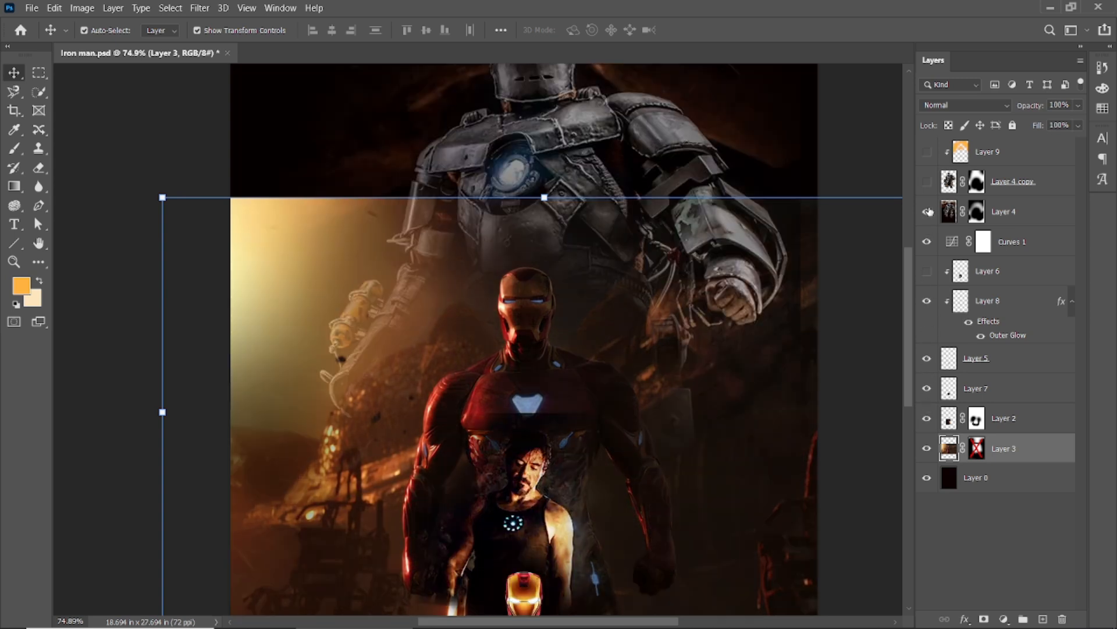
{"action": "left_click", "coordinate": [927, 271]}
{"action": "left_click", "coordinate": [927, 182]}
{"action": "left_click", "coordinate": [927, 152]}
{"action": "scroll", "coordinate": [570, 362], "scroll_direction": "down", "scroll_amount": 3}
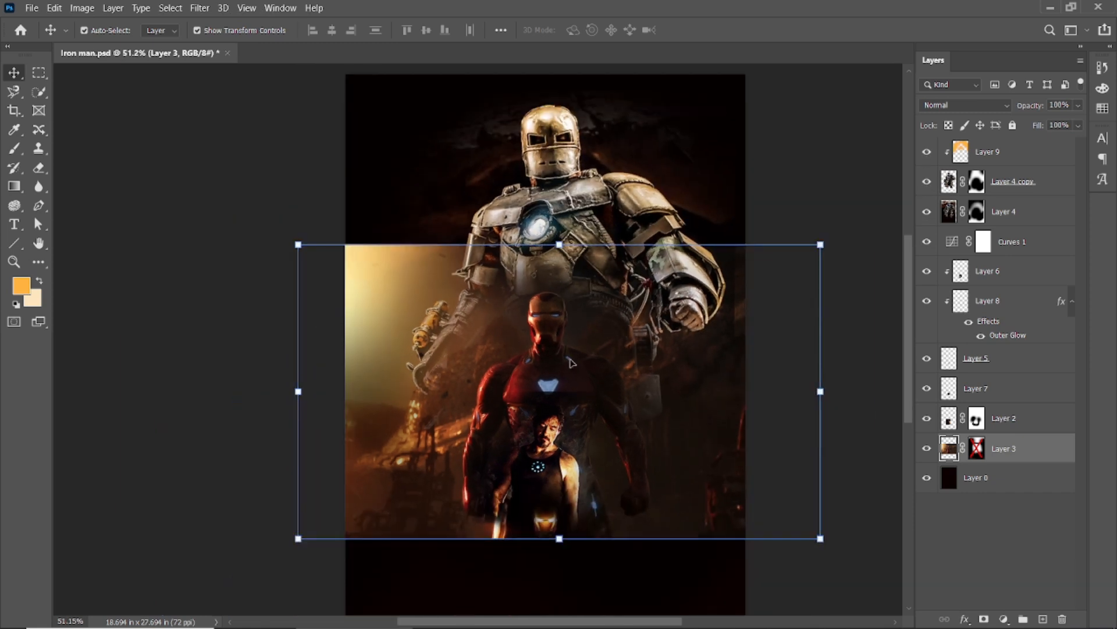
Hide Layer 9 and switch Layer 3's mask on and off to compare the blend, leaving the mask enabled.
{"action": "left_click", "coordinate": [789, 330]}
{"action": "scroll", "coordinate": [643, 345], "scroll_direction": "down", "scroll_amount": 2}
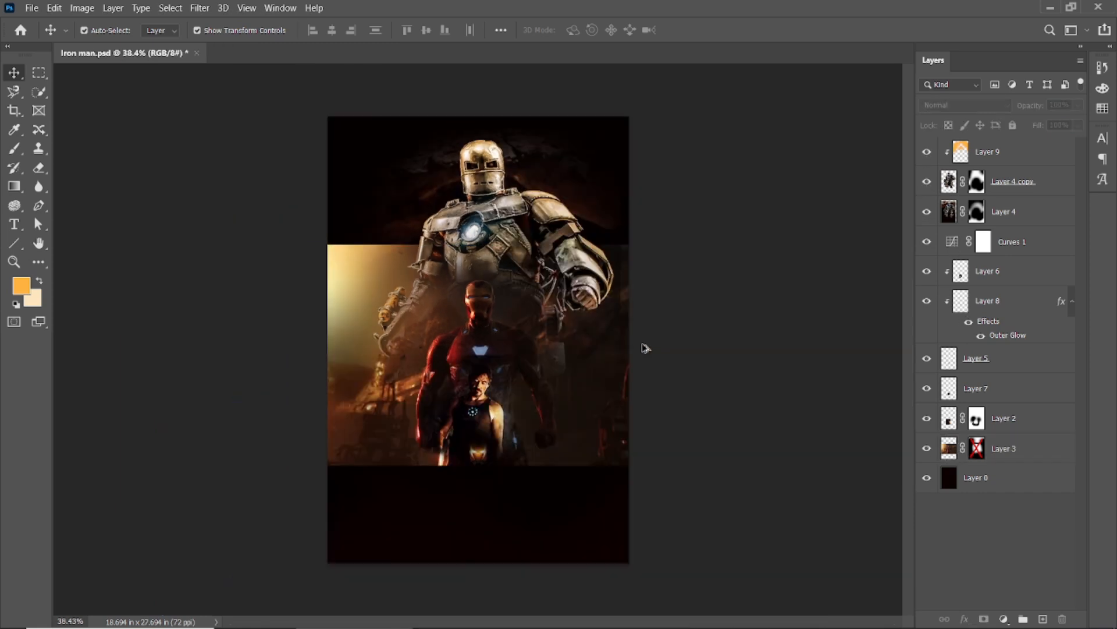
{"action": "left_click", "coordinate": [927, 152]}
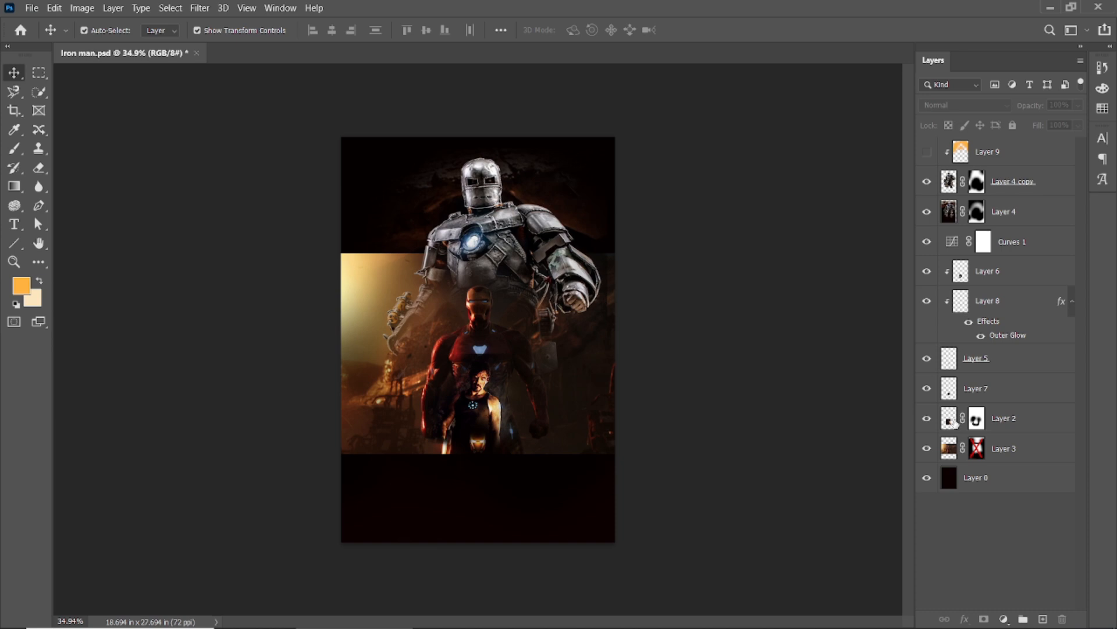
{"action": "left_click", "coordinate": [977, 452], "text": "shift"}
{"action": "scroll", "coordinate": [487, 329], "scroll_direction": "up", "scroll_amount": 7}
{"action": "left_click", "coordinate": [976, 449], "text": "shift"}
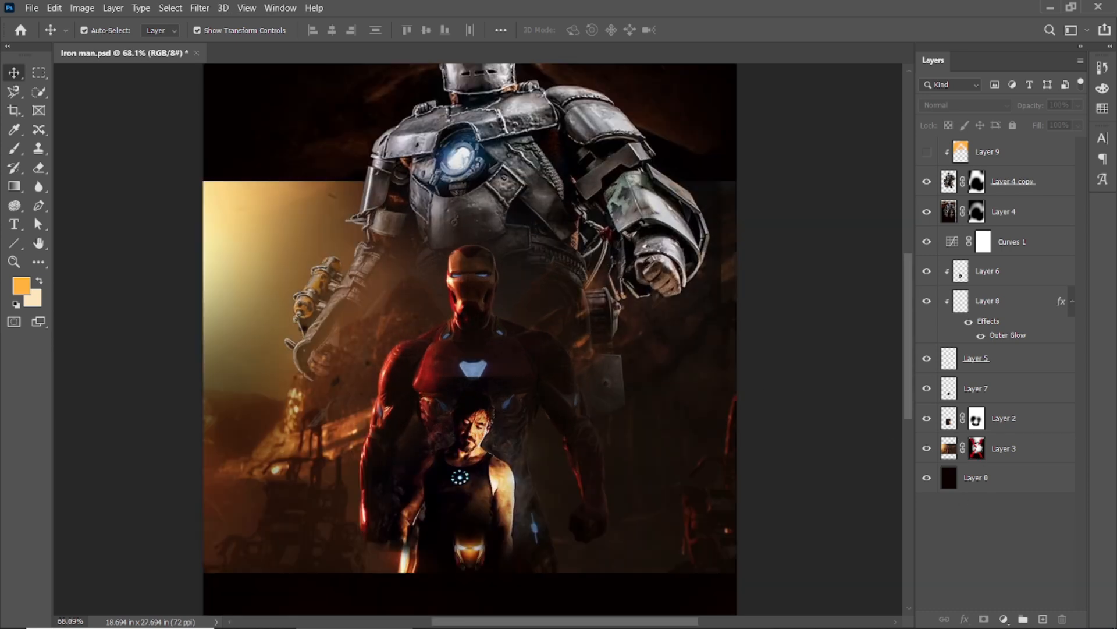
{"action": "left_click", "coordinate": [975, 448]}
{"action": "left_click", "coordinate": [975, 448], "text": "shift"}
{"action": "left_click", "coordinate": [975, 448], "text": "shift"}
{"action": "left_click", "coordinate": [975, 449], "text": "shift"}
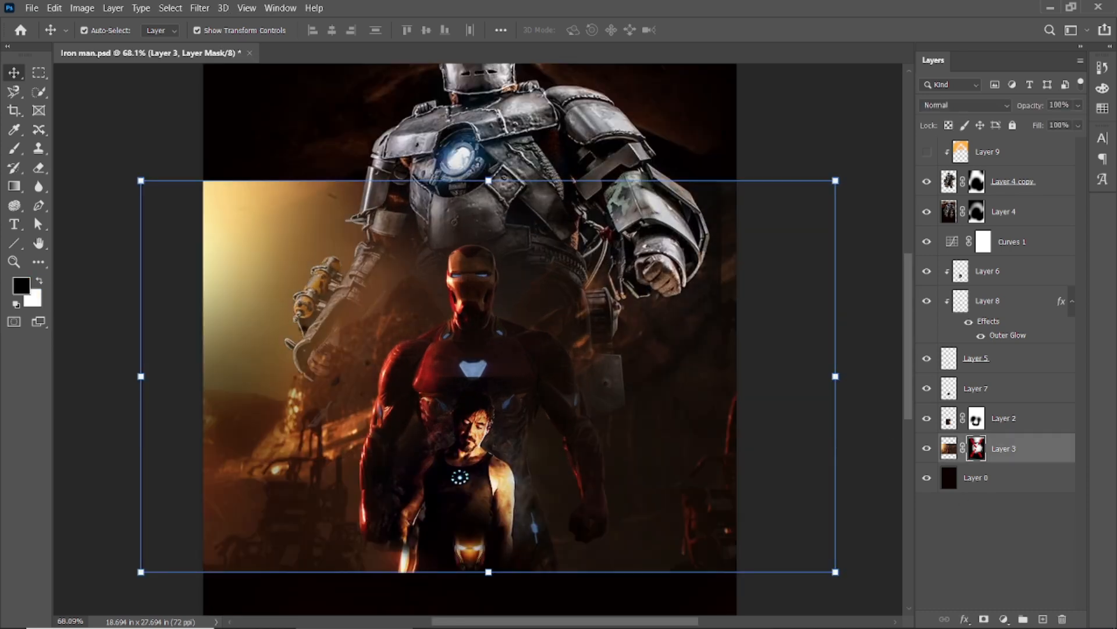
{"action": "left_click", "coordinate": [975, 448], "text": "shift"}
Toggle the visibility of Layer 4 and Layer 4 copy to compare the Mark I armour's two layers.
{"action": "scroll", "coordinate": [474, 373], "scroll_direction": "up", "scroll_amount": 5}
{"action": "left_click", "coordinate": [927, 211]}
{"action": "left_click", "coordinate": [927, 211]}
{"action": "left_click", "coordinate": [927, 182]}
{"action": "left_click", "coordinate": [927, 181]}
{"action": "left_click", "coordinate": [927, 212]}
{"action": "left_click", "coordinate": [927, 213]}
{"action": "left_click", "coordinate": [927, 181]}
{"action": "left_click", "coordinate": [928, 182]}
{"action": "scroll", "coordinate": [472, 335], "scroll_direction": "down", "scroll_amount": 6}
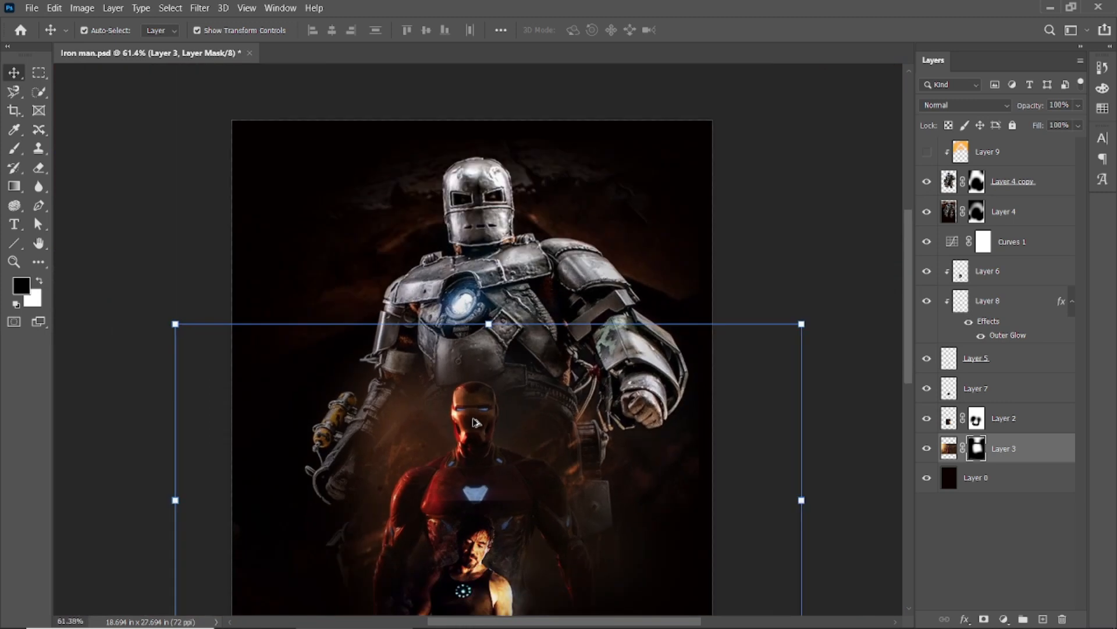
Check the Iron Man figure on Layer 3 with its mask disabled, then enable the mask again.
{"action": "scroll", "coordinate": [449, 268], "scroll_direction": "down", "scroll_amount": 2}
{"action": "left_click", "coordinate": [949, 448]}
{"action": "scroll", "coordinate": [490, 330], "scroll_direction": "up", "scroll_amount": 2}
{"action": "left_click", "coordinate": [978, 448], "text": "shift"}
{"action": "left_click", "coordinate": [978, 448], "text": "shift"}
{"action": "left_click", "coordinate": [978, 449], "text": "shift"}
{"action": "scroll", "coordinate": [587, 506], "scroll_direction": "up", "scroll_amount": 2}
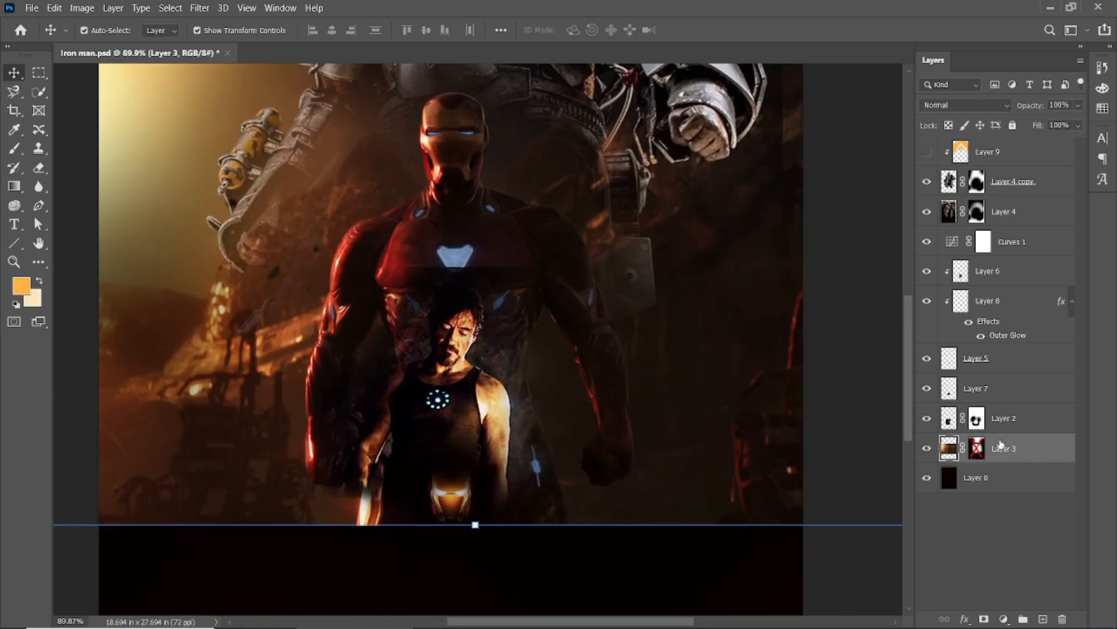
{"action": "left_click", "coordinate": [978, 448], "text": "shift"}
Paint white on Layer 3's mask with a smaller soft brush to reveal more of Iron Man's forearms and fist.
{"action": "key", "text": "d"}
{"action": "key", "text": "x"}
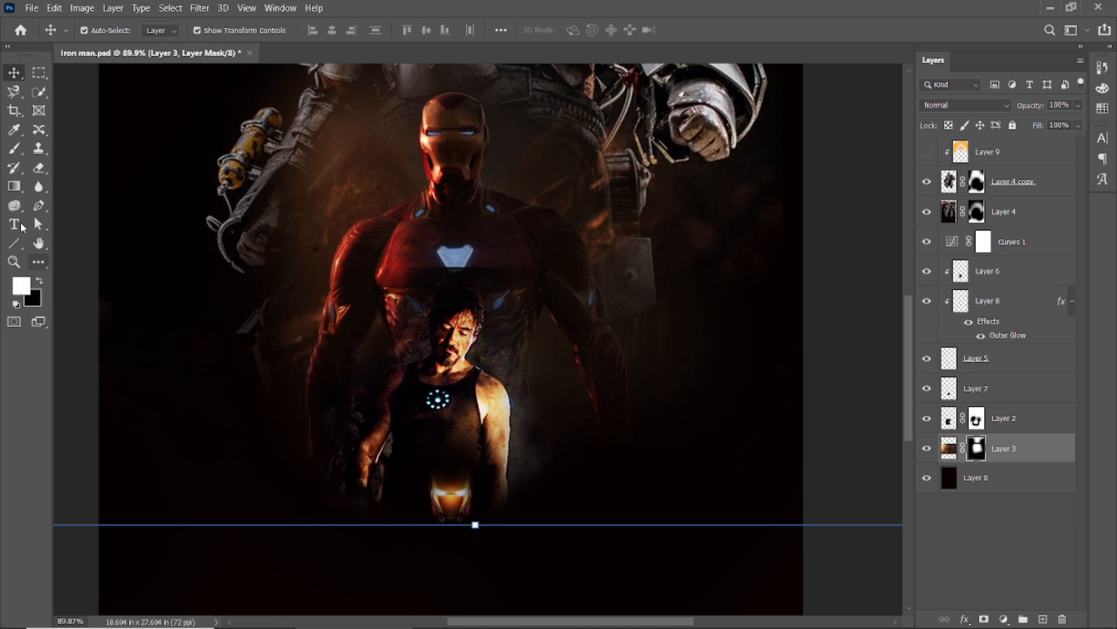
{"action": "key", "text": "b"}
{"action": "key", "text": "bracketleft"}
{"action": "key", "text": "bracketleft"}
{"action": "key", "text": "bracketleft"}
{"action": "key", "text": "bracketleft"}
{"action": "key", "text": "bracketleft"}
{"action": "key", "text": "bracketleft"}
{"action": "key", "text": "bracketleft"}
{"action": "key", "text": "bracketleft"}
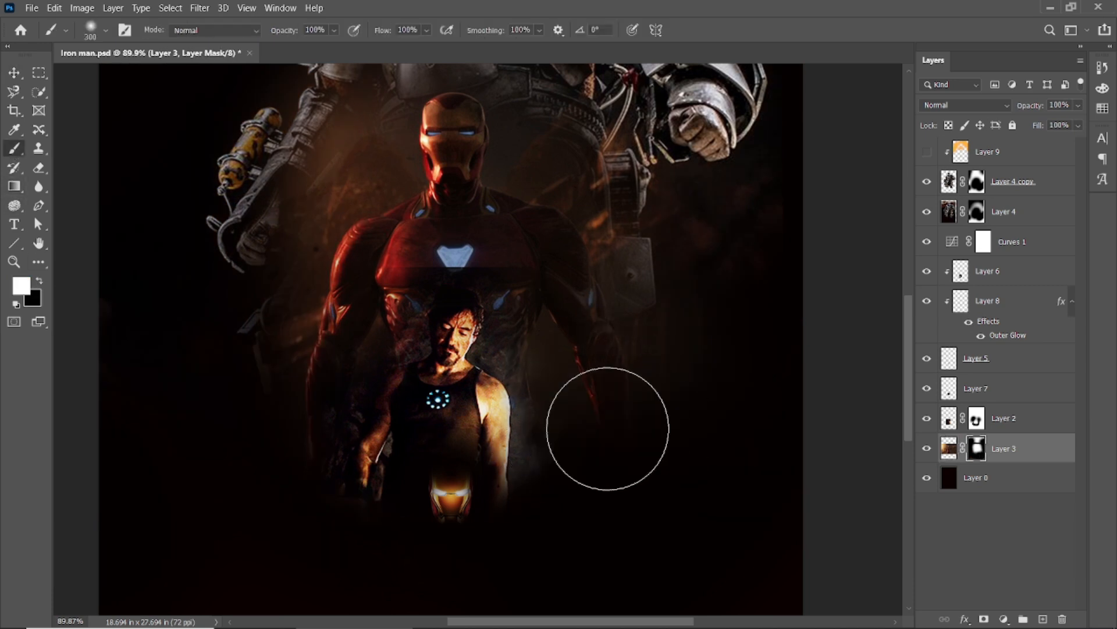
{"action": "mouse_move", "coordinate": [615, 402]}
{"action": "left_mouse_down"}
{"action": "mouse_move", "coordinate": [617, 474]}
{"action": "mouse_move", "coordinate": [609, 465]}
{"action": "mouse_move", "coordinate": [653, 463]}
{"action": "left_mouse_up"}
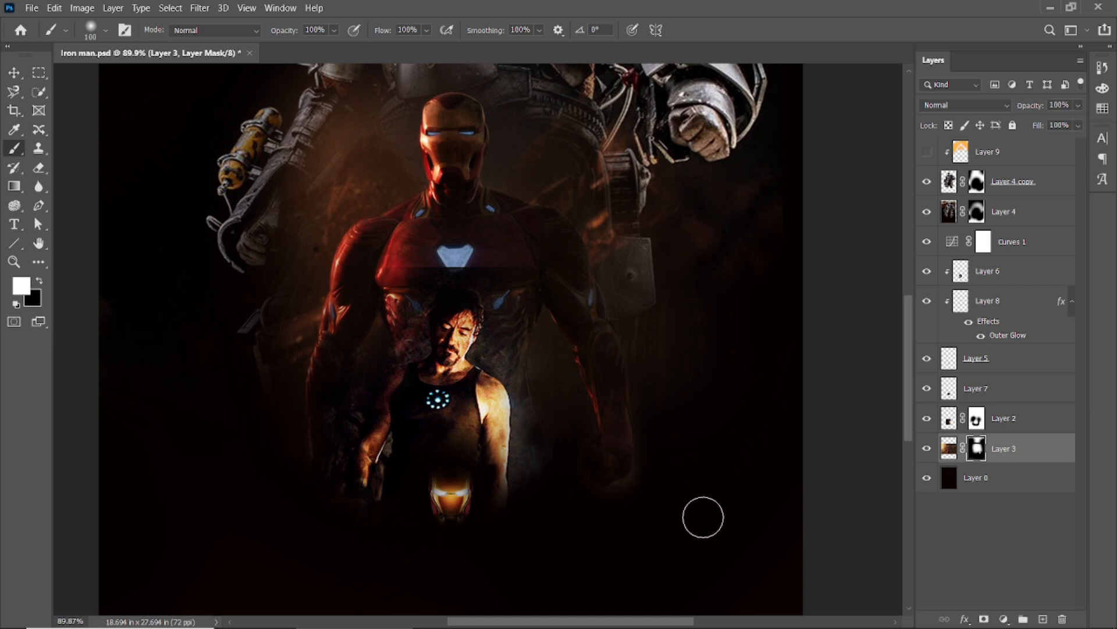
{"action": "scroll", "coordinate": [634, 492], "scroll_direction": "up", "scroll_amount": 5}
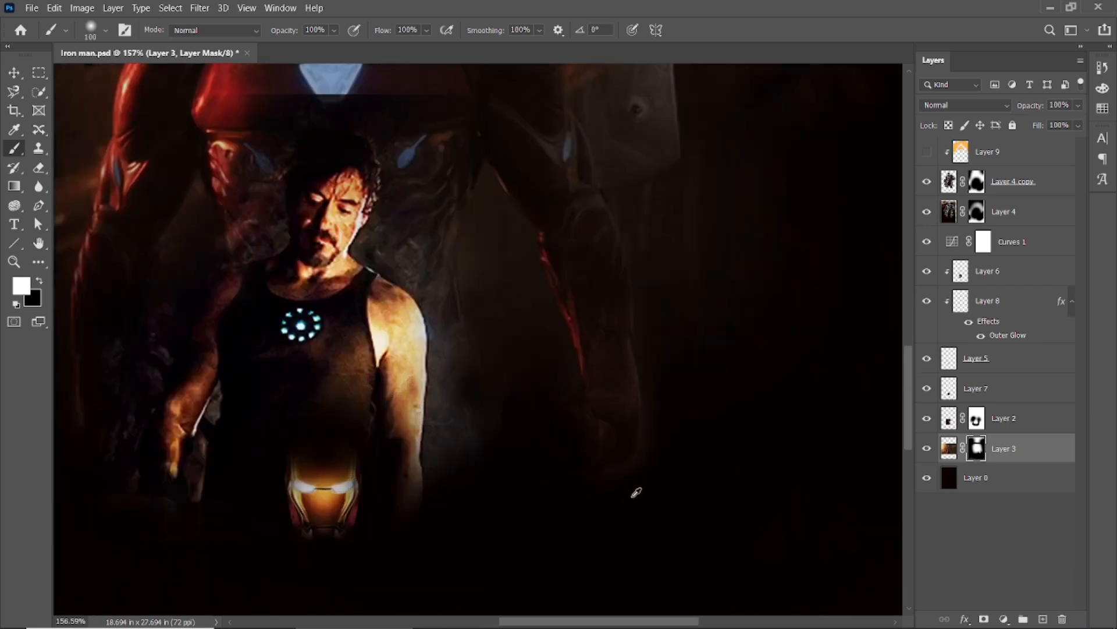
{"action": "scroll", "coordinate": [466, 423], "scroll_direction": "down", "scroll_amount": 10}
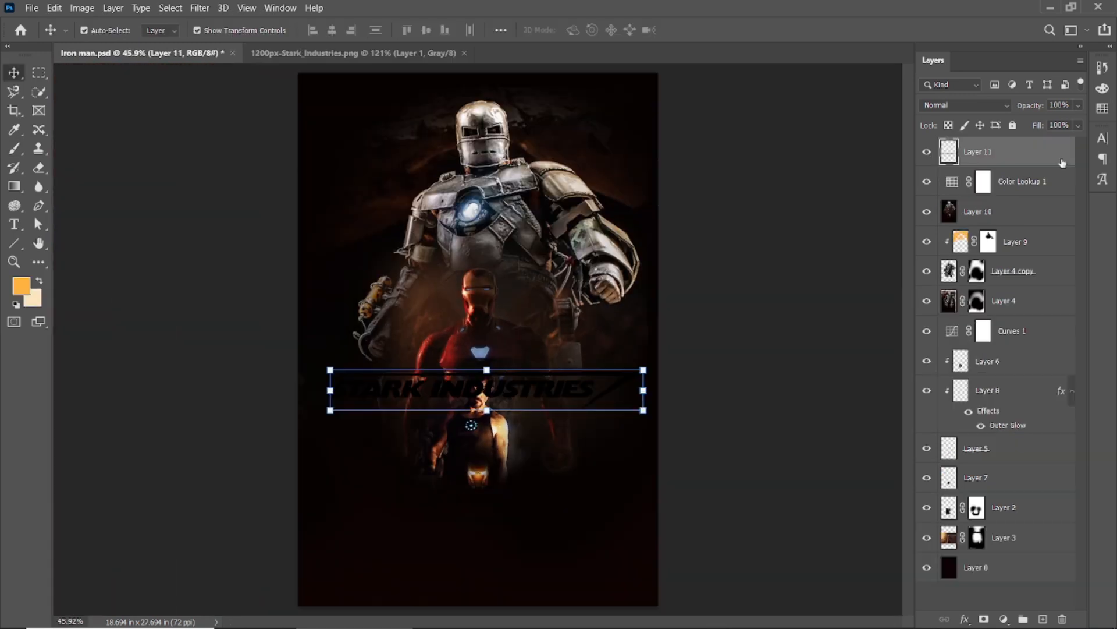
Add a white 2 px outside Stroke at 100% opacity to the Stark Industries logo on Layer 11.
{"action": "double_click", "coordinate": [1061, 163]}
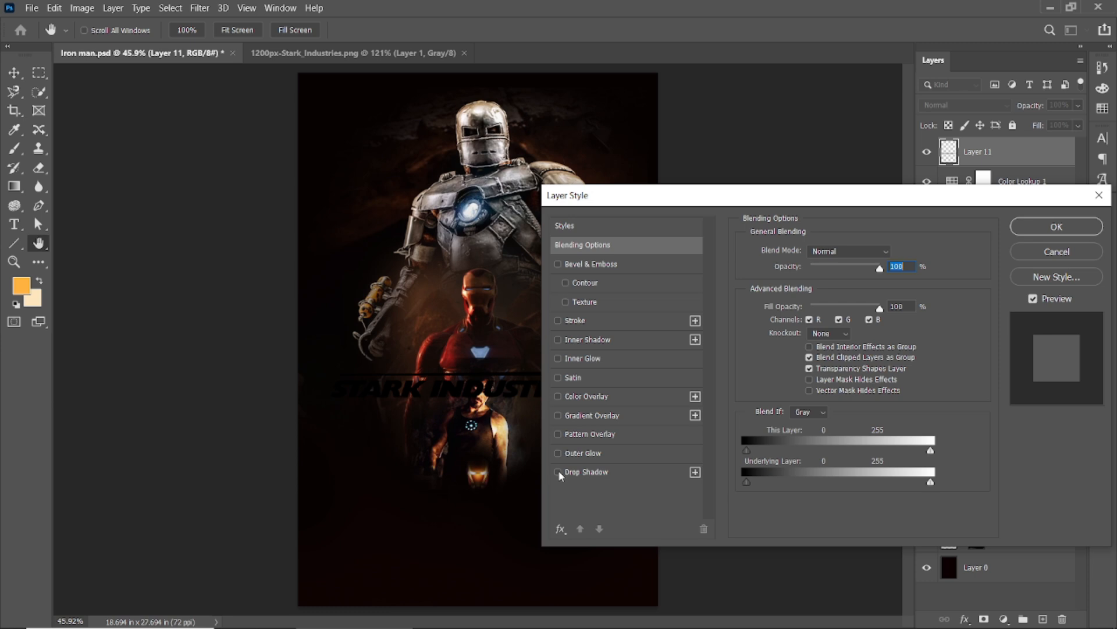
{"action": "left_click", "coordinate": [557, 321]}
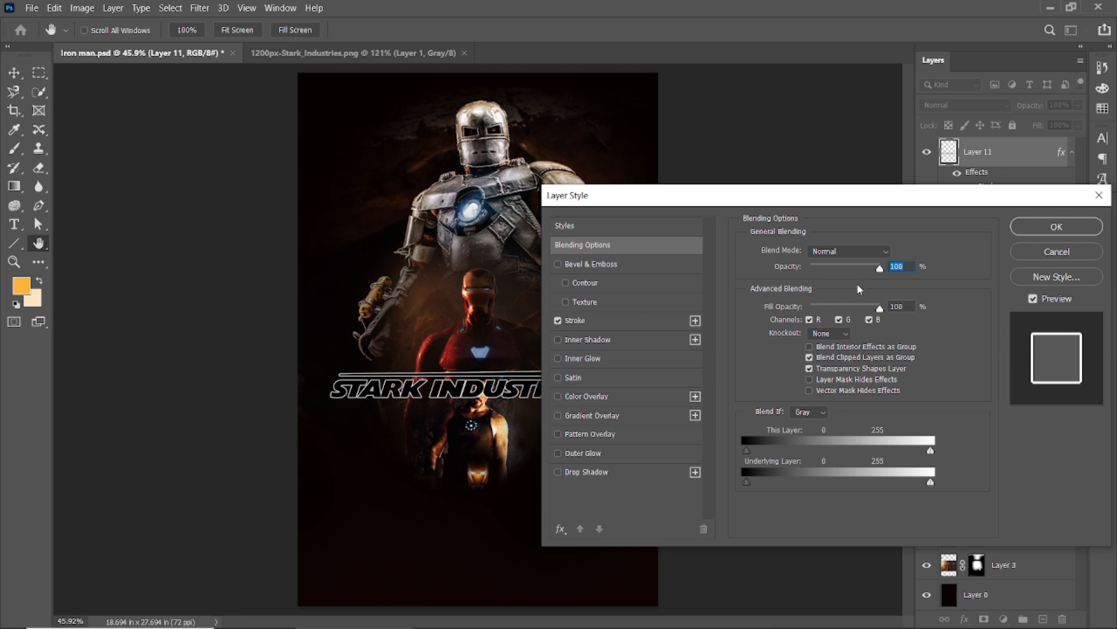
{"action": "left_click", "coordinate": [606, 321]}
{"action": "double_click", "coordinate": [880, 251]}
{"action": "type", "text": "2"}
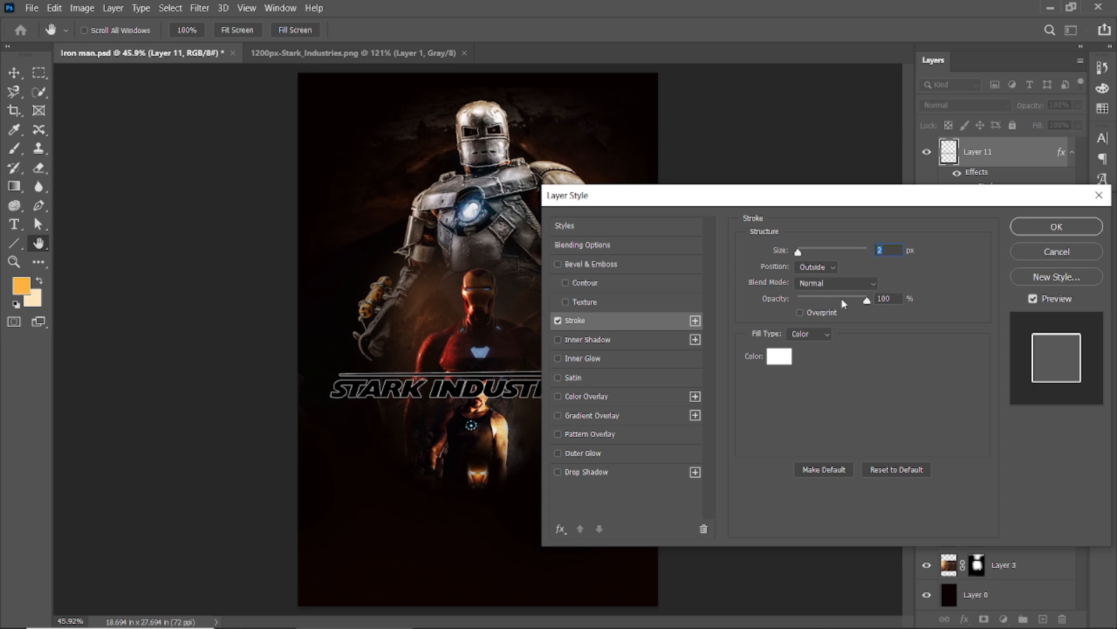
{"action": "double_click", "coordinate": [886, 298]}
{"action": "type", "text": "1"}
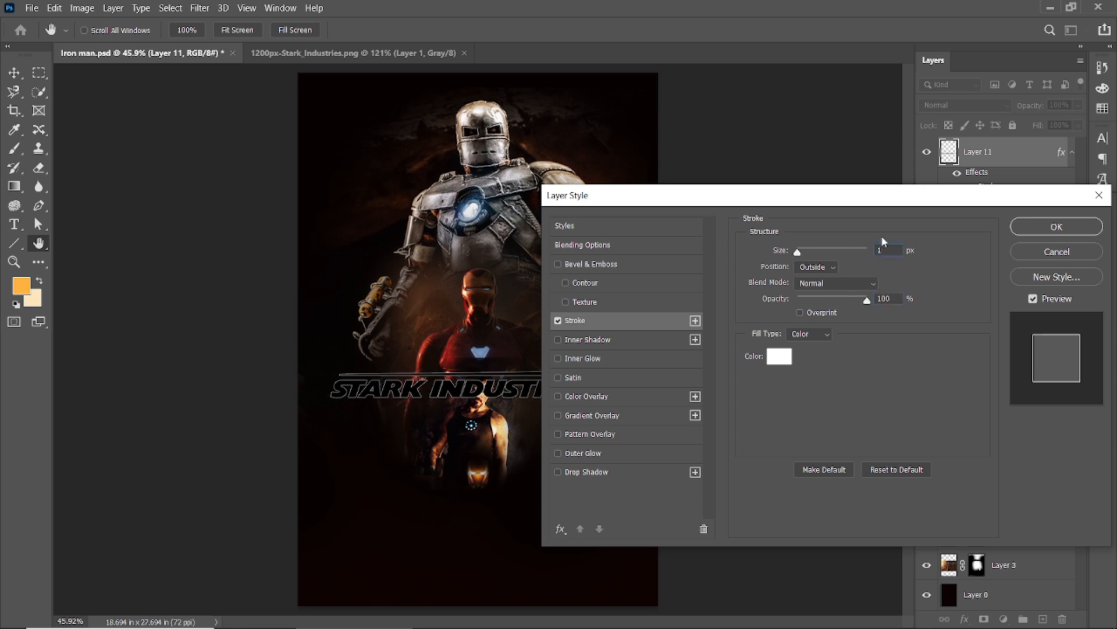
{"action": "type", "text": ".5"}
{"action": "left_click", "coordinate": [1024, 231]}
{"action": "left_click", "coordinate": [556, 251]}
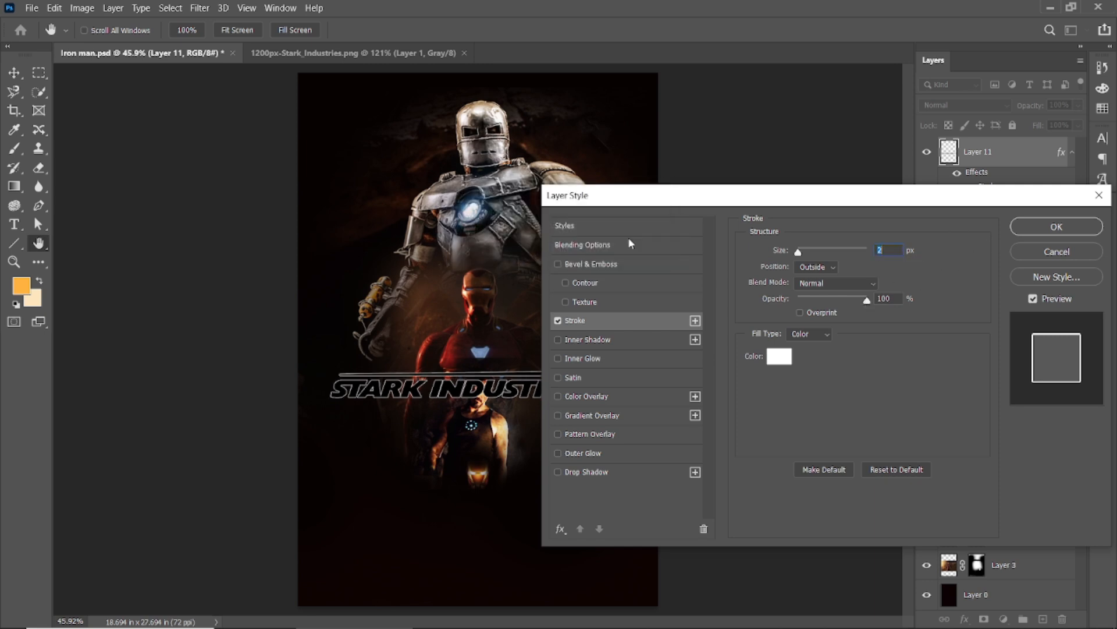
{"action": "left_click", "coordinate": [1025, 231]}
Move the Stark Industries logo below the man's figure near the poster's lower edge and scale it to 37.60%.
{"action": "left_click_drag", "start_coordinate": [457, 392], "coordinate": [457, 556]}
{"action": "scroll", "coordinate": [540, 512], "scroll_direction": "down", "scroll_amount": 2}
{"action": "left_click", "coordinate": [540, 512]}
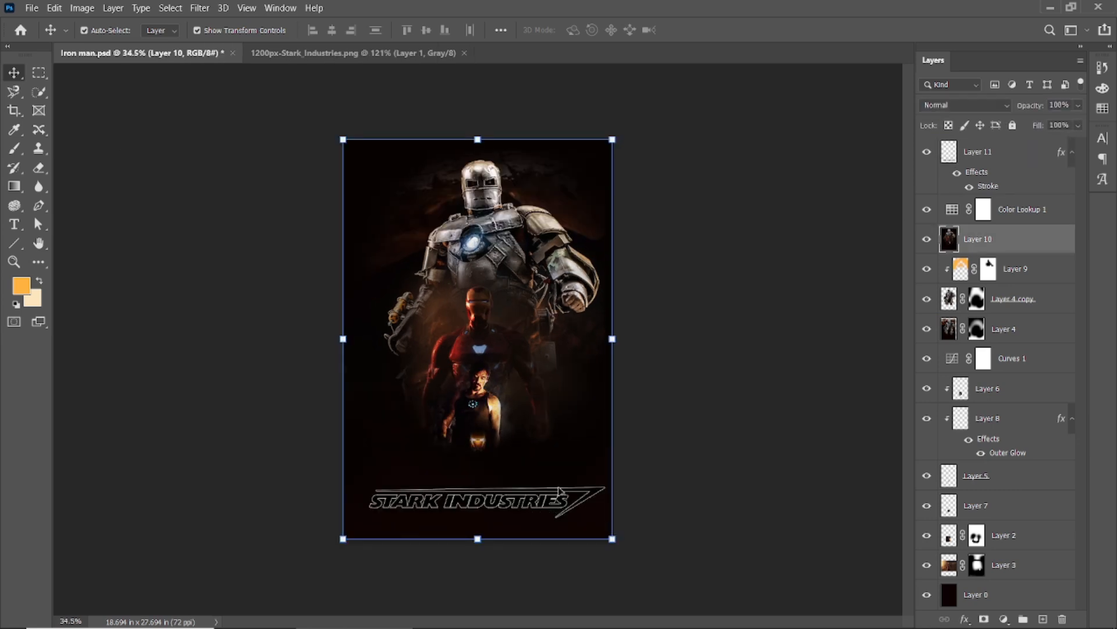
{"action": "left_click", "coordinate": [563, 499]}
{"action": "left_click_drag", "start_coordinate": [606, 485], "coordinate": [536, 495]}
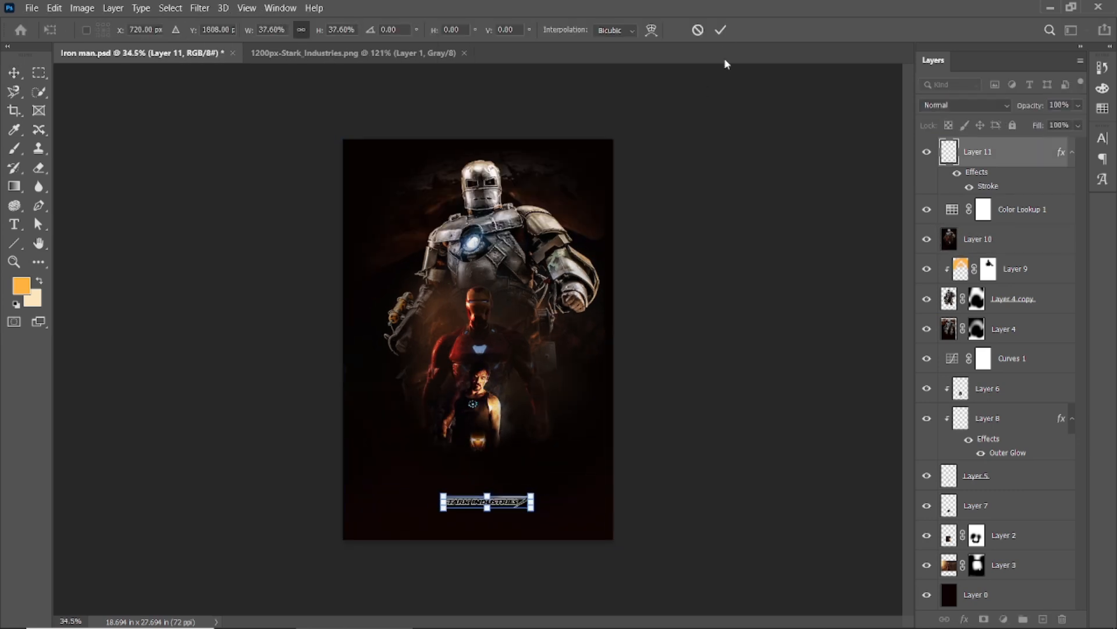
{"action": "left_click", "coordinate": [722, 30]}
Set the Stark Industries logo's Stroke size to 1 px.
{"action": "scroll", "coordinate": [482, 563], "scroll_direction": "up", "scroll_amount": 3}
{"action": "left_click", "coordinate": [482, 563]}
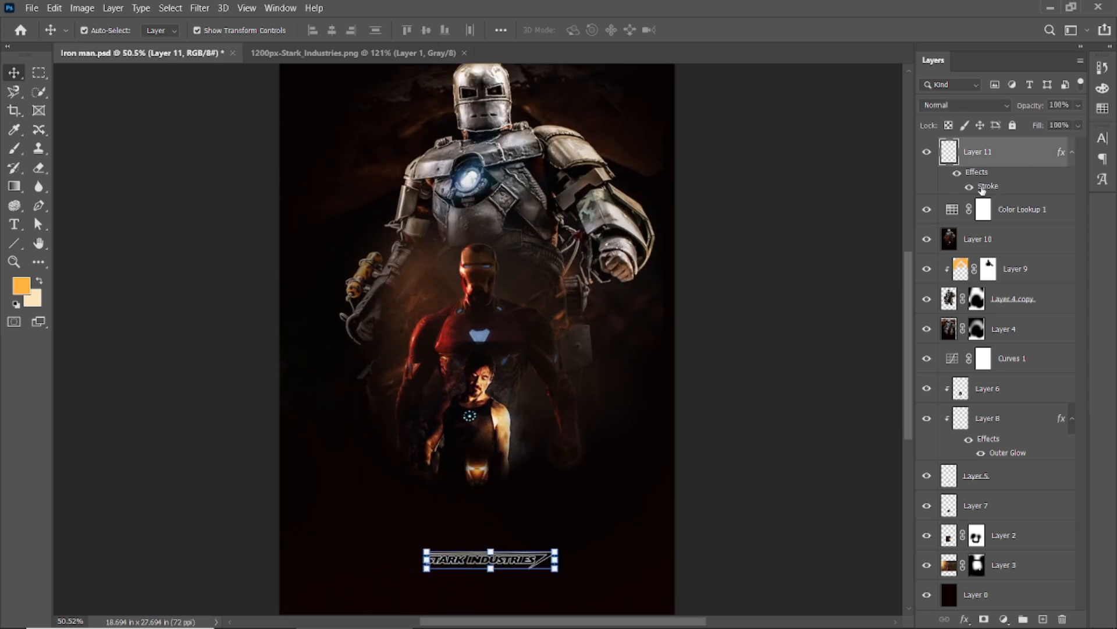
{"action": "double_click", "coordinate": [983, 186]}
{"action": "key", "text": "Return"}
{"action": "left_click", "coordinate": [560, 515]}
{"action": "left_click", "coordinate": [506, 564]}
{"action": "double_click", "coordinate": [988, 186]}
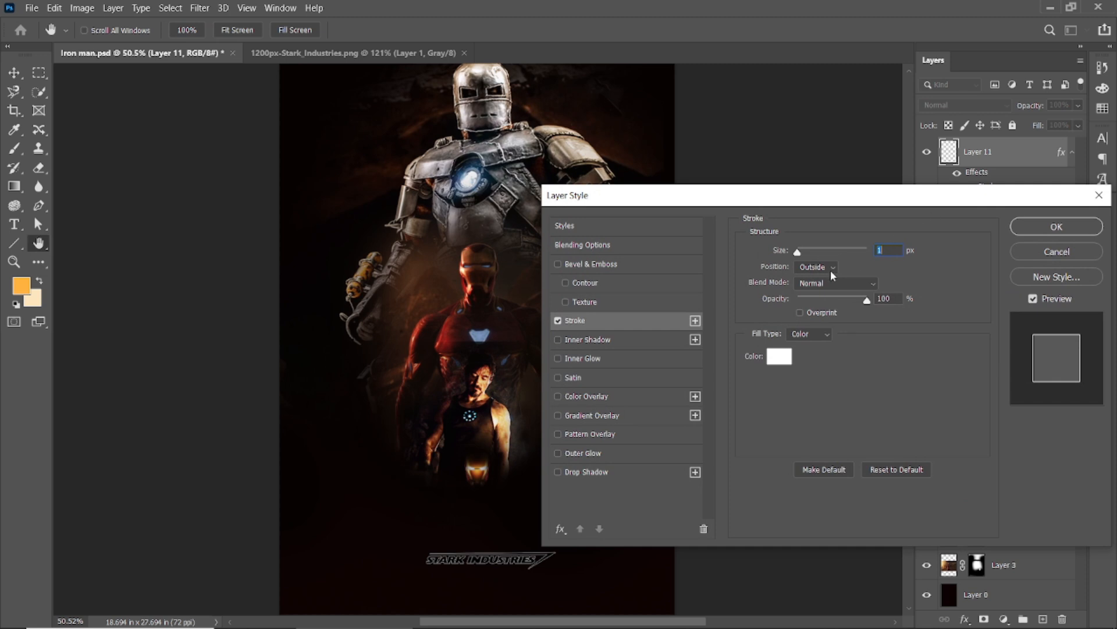
{"action": "left_click", "coordinate": [1036, 229]}
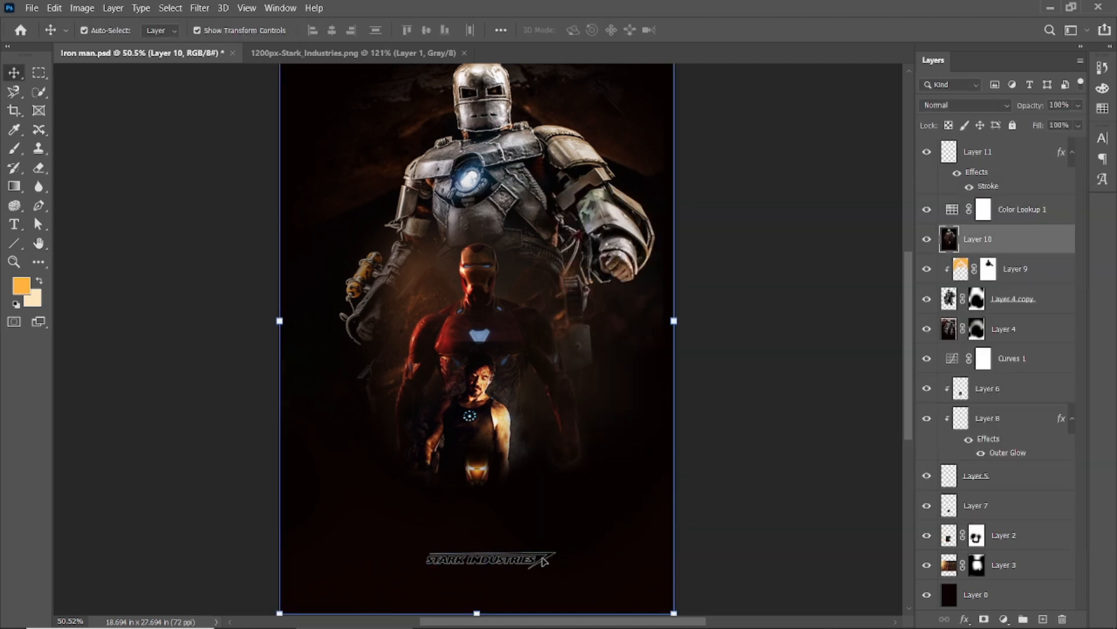
Scale the Stark Industries logo up to 149.46% about its centre and deselect it.
{"action": "left_click_drag", "start_coordinate": [564, 549], "coordinate": [586, 545]}
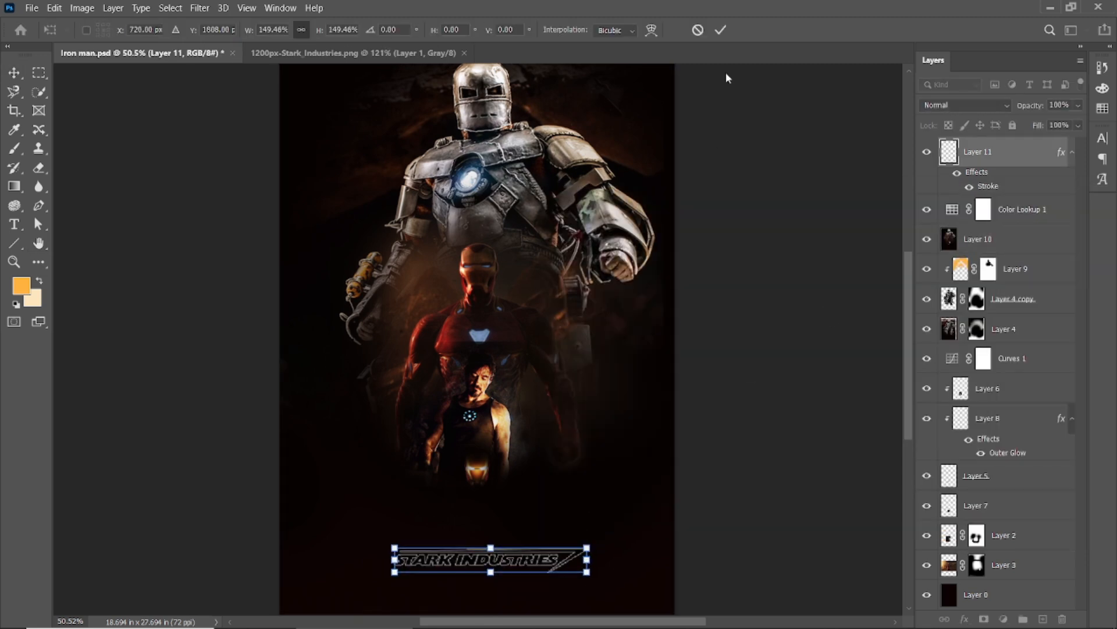
{"action": "left_click", "coordinate": [720, 30]}
{"action": "left_click", "coordinate": [757, 183]}
Close the Stark Industries logo document and open the iron-man-2008-logo transparent PNG.
{"action": "left_click", "coordinate": [335, 54]}
{"action": "left_click", "coordinate": [428, 53]}
{"action": "left_click", "coordinate": [31, 7]}
{"action": "left_click", "coordinate": [52, 284]}
{"action": "left_click", "coordinate": [265, 152]}
{"action": "left_click", "coordinate": [435, 422]}
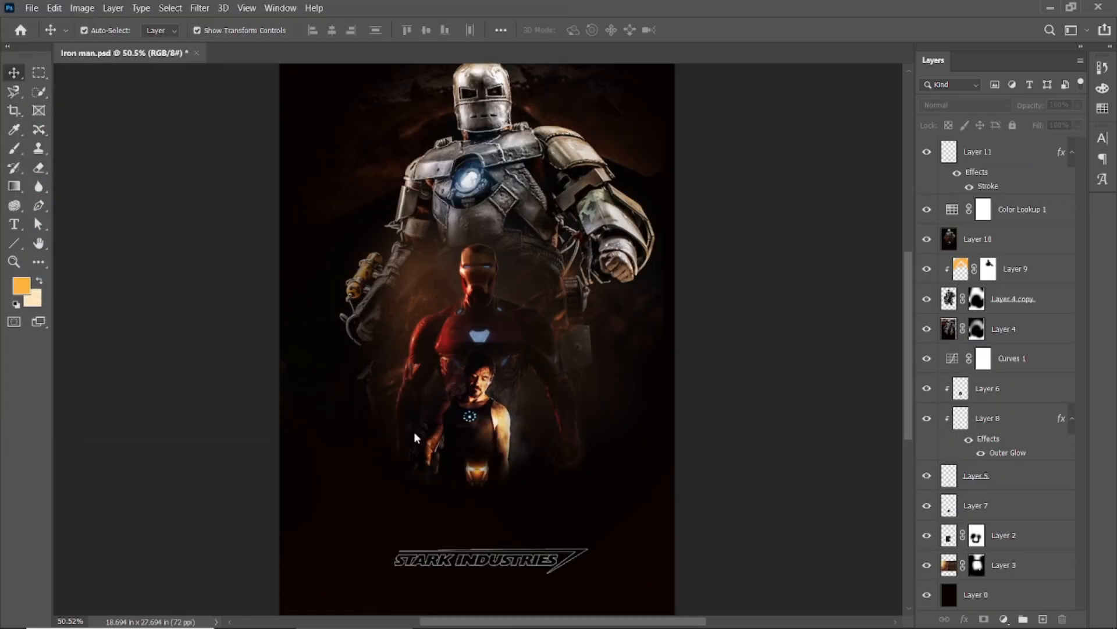
{"action": "key", "text": "Return"}
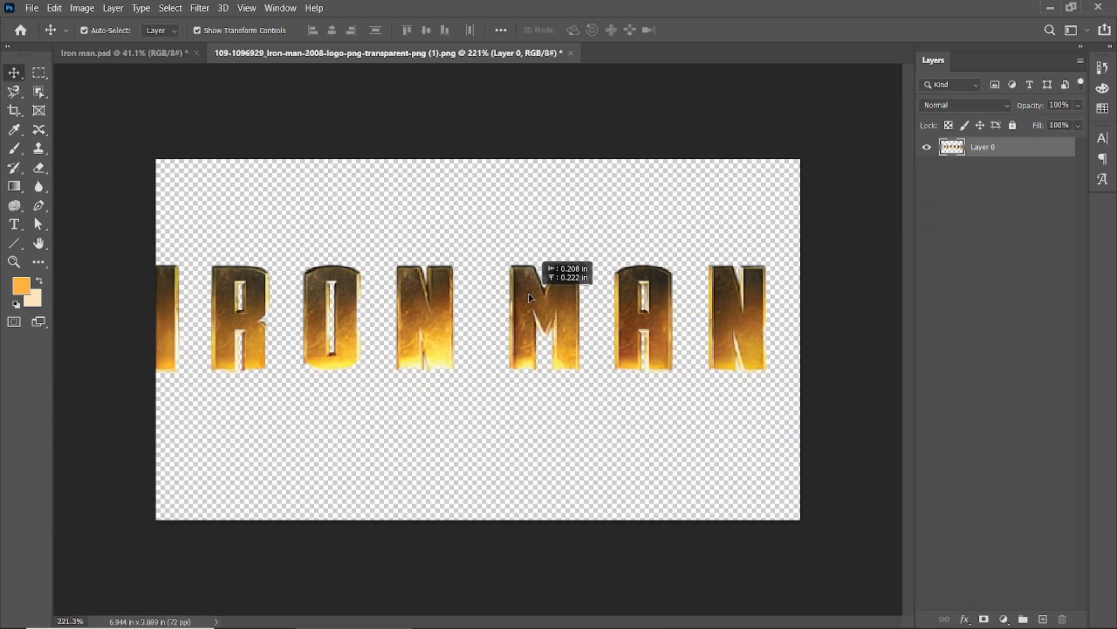
Bring the Iron Man logo into the Iron man.psd poster and place it centred just above the Stark Industries logo.
{"action": "left_click_drag", "start_coordinate": [528, 298], "coordinate": [123, 53]}
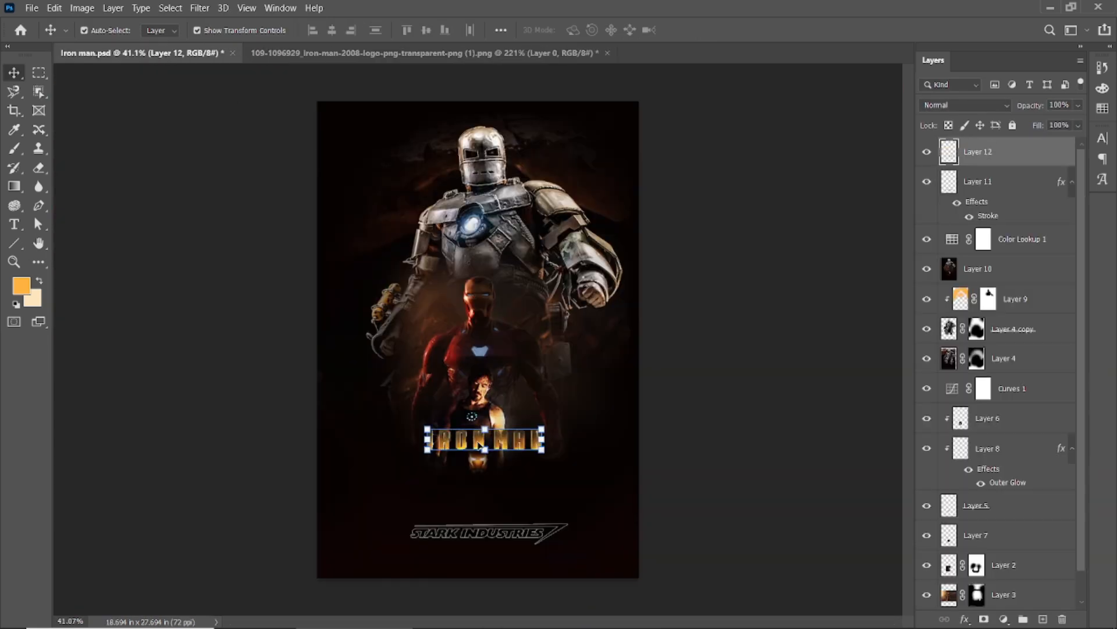
{"action": "key", "text": "ctrl+z"}
{"action": "left_click_drag", "start_coordinate": [478, 440], "coordinate": [479, 507]}
{"action": "left_click", "coordinate": [721, 30]}
{"action": "scroll", "coordinate": [736, 263], "scroll_direction": "down", "scroll_amount": 1}
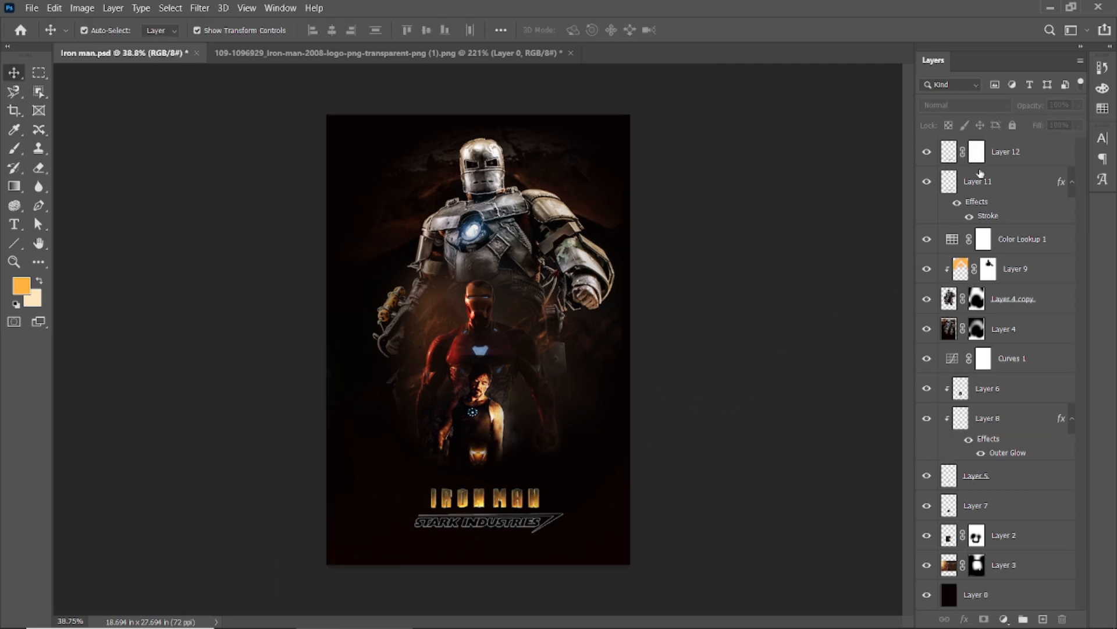
Stamp all visible layers into a new merged layer and group all the original layers beneath it.
{"action": "key", "text": "ctrl+shift+alt+e"}
{"action": "left_click", "coordinate": [1006, 192]}
{"action": "scroll", "coordinate": [995, 309], "scroll_direction": "down", "scroll_amount": 1}
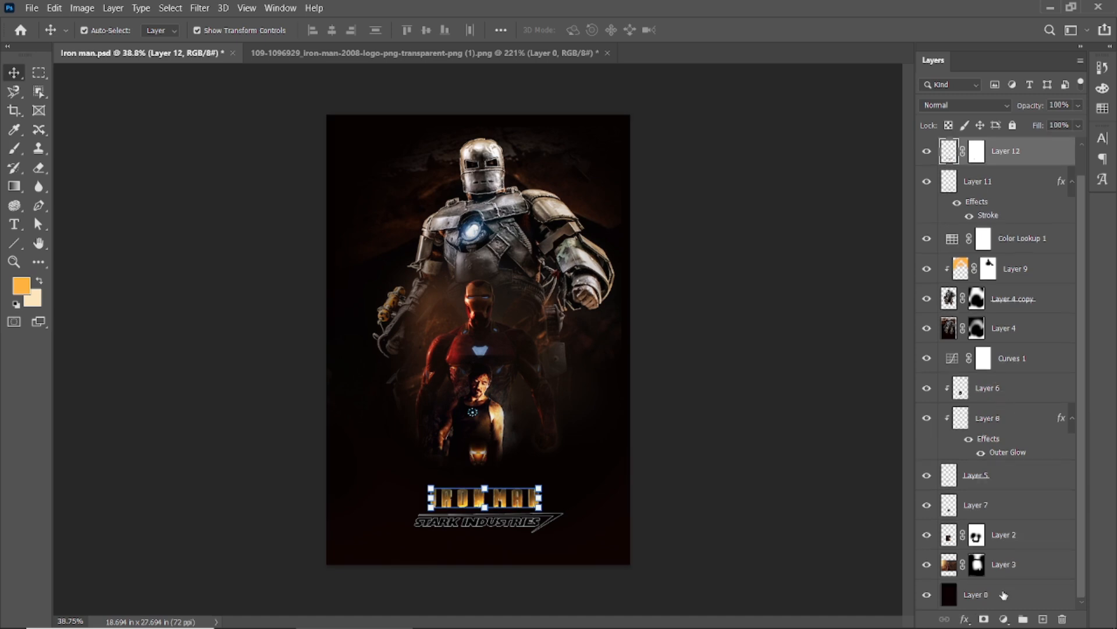
{"action": "left_click", "coordinate": [1005, 595], "text": "shift"}
{"action": "key", "text": "ctrl+g"}
{"action": "left_click", "coordinate": [992, 158]}
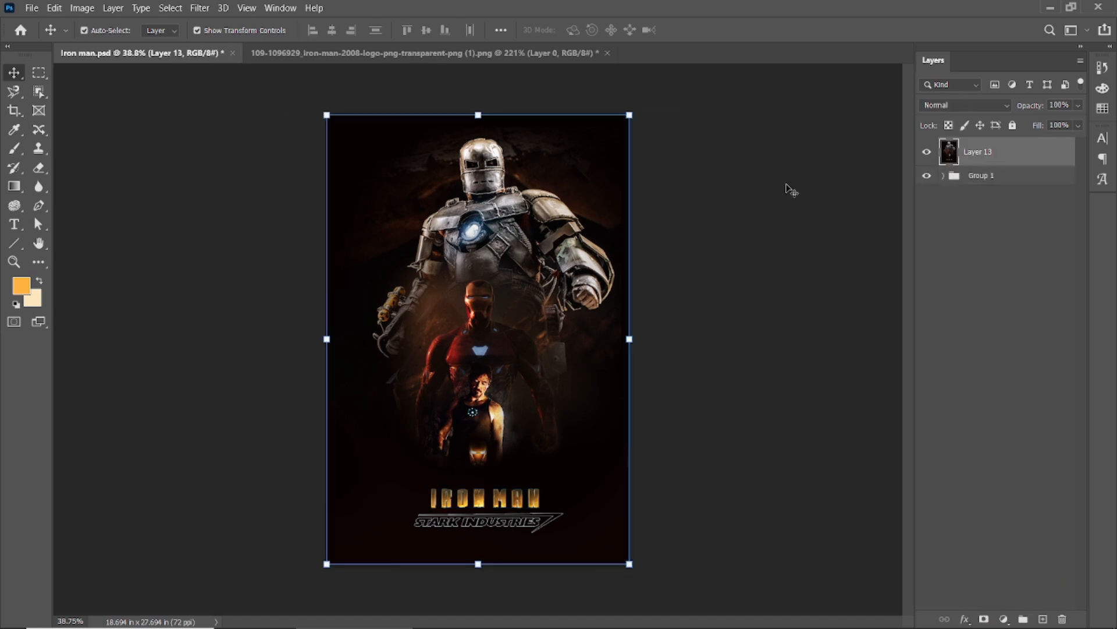
Add a Color Lookup adjustment above the merged layer with the Fuji ETERNA 250D Kodak 3DLUT, at 48% opacity and 24% fill.
{"action": "left_click", "coordinate": [1005, 619]}
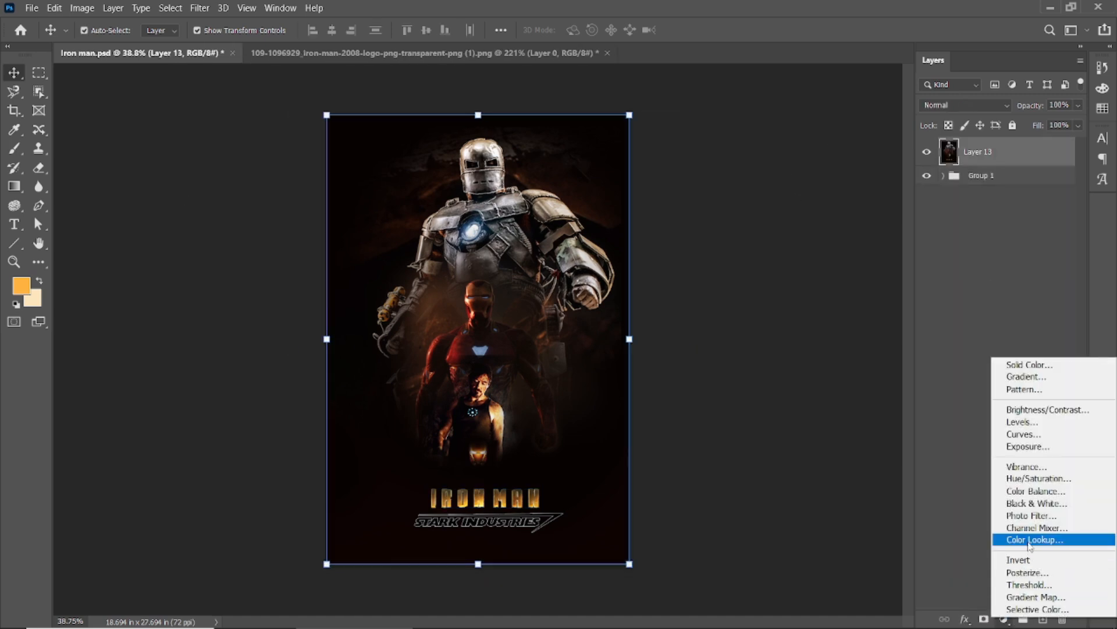
{"action": "left_click", "coordinate": [1033, 543]}
{"action": "left_click", "coordinate": [255, 140]}
{"action": "left_click", "coordinate": [215, 356]}
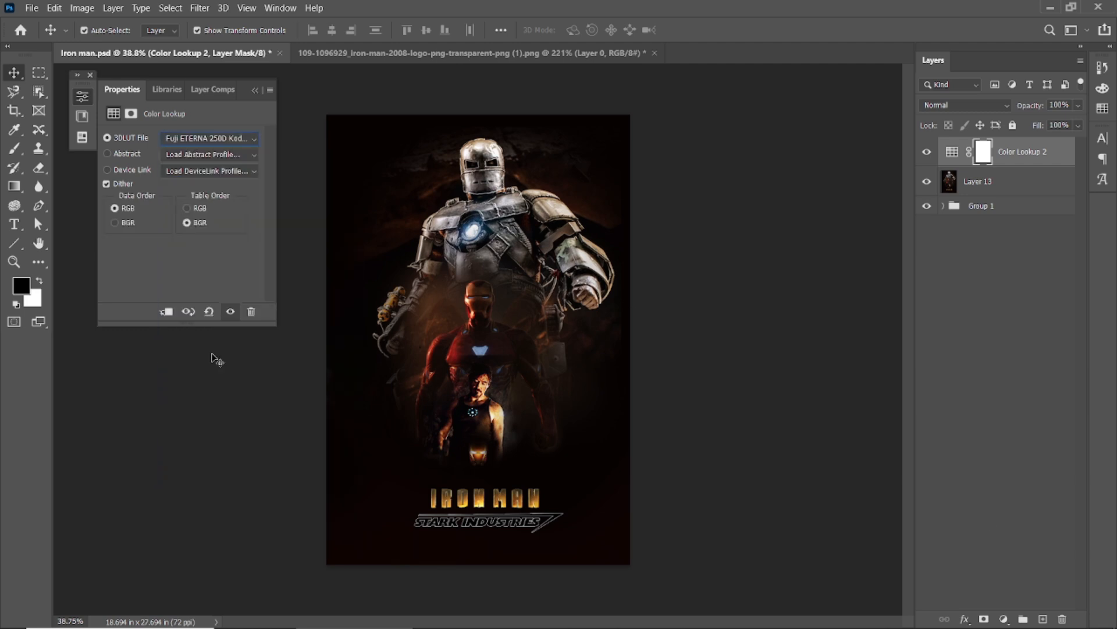
{"action": "left_click_drag", "start_coordinate": [1046, 105], "coordinate": [1020, 135]}
Compare the poster with and without the new Color Lookup adjustment, and view the poster in full-screen mode.
{"action": "left_click", "coordinate": [926, 152]}
{"action": "left_click", "coordinate": [927, 152]}
{"action": "left_click", "coordinate": [927, 152]}
{"action": "left_click", "coordinate": [927, 152]}
{"action": "left_click", "coordinate": [927, 152]}
{"action": "left_click", "coordinate": [926, 152]}
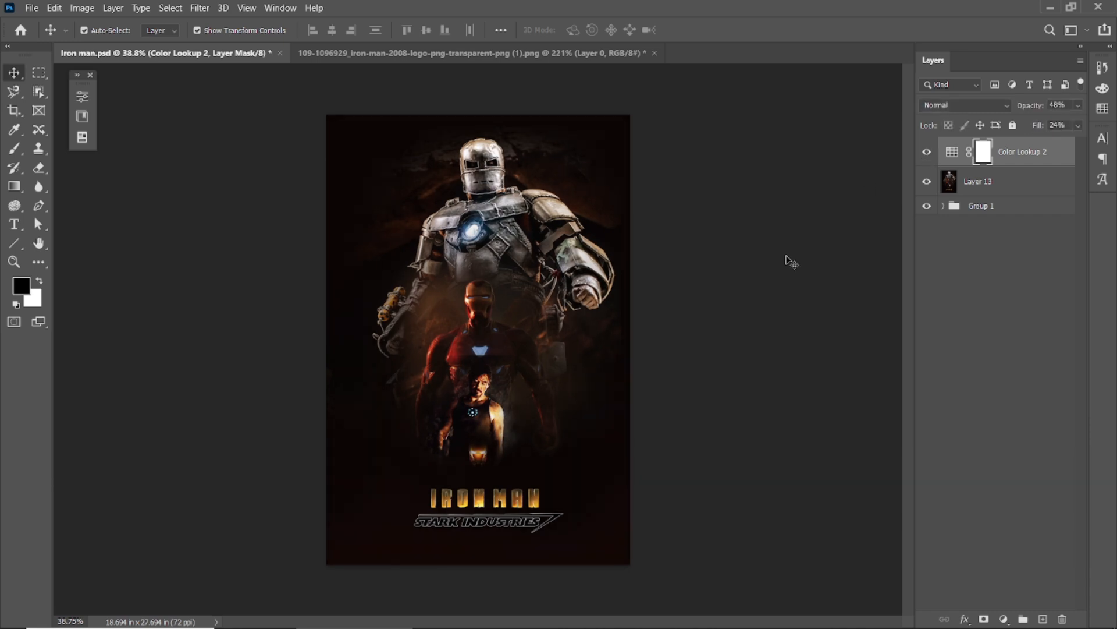
{"action": "key", "text": "f"}
{"action": "key", "text": "f"}
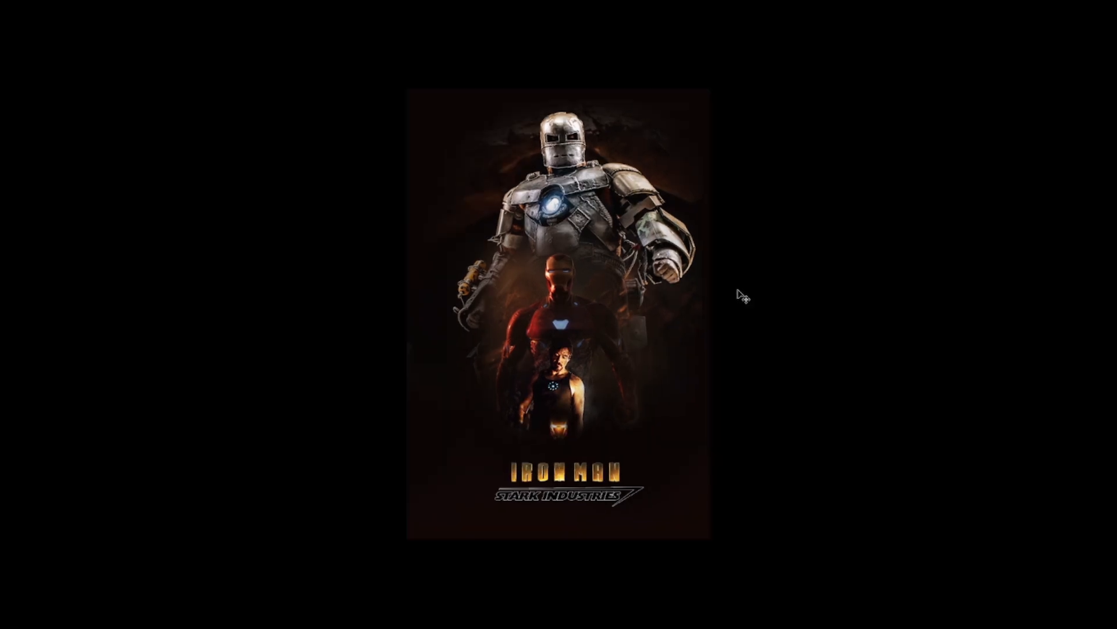